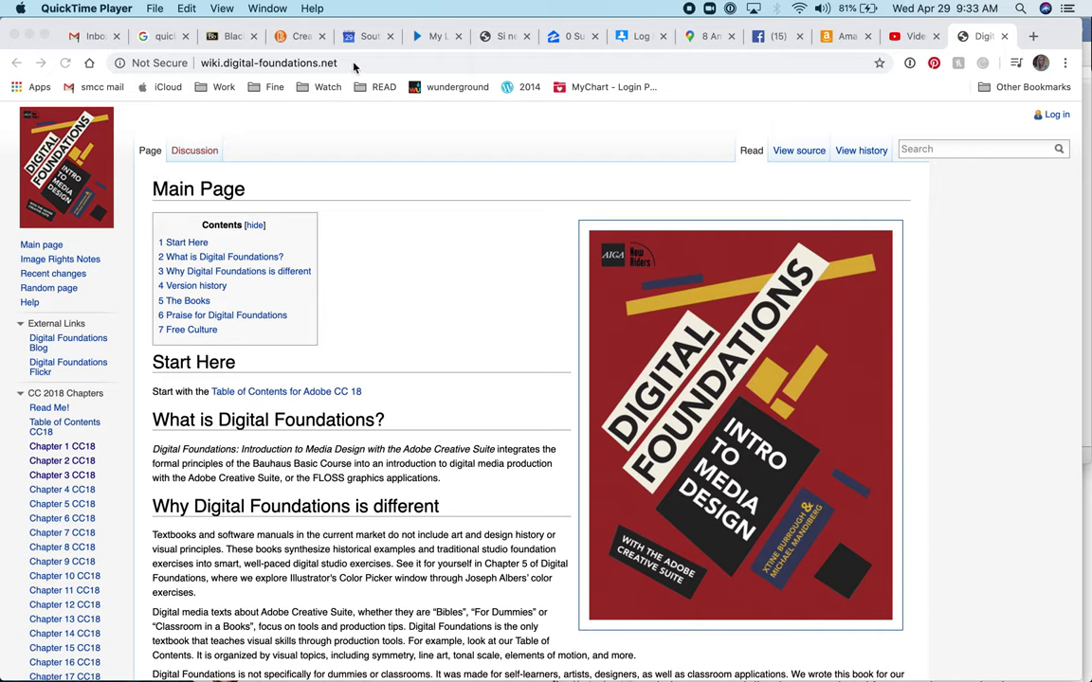
- Open the Chapter 1 CC18 page from the wiki's CC 2018 Chapters sidebar
{"action": "left_click_drag", "start_coordinate": [322, 63], "coordinate": [199, 59]}
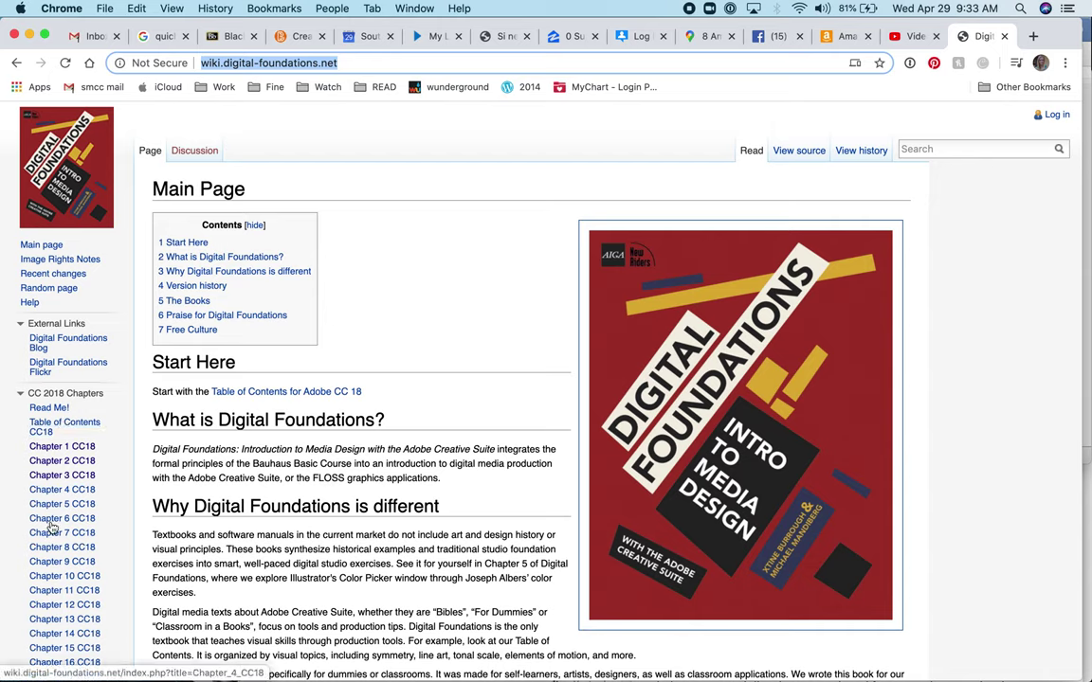
{"action": "left_click", "coordinate": [57, 447]}
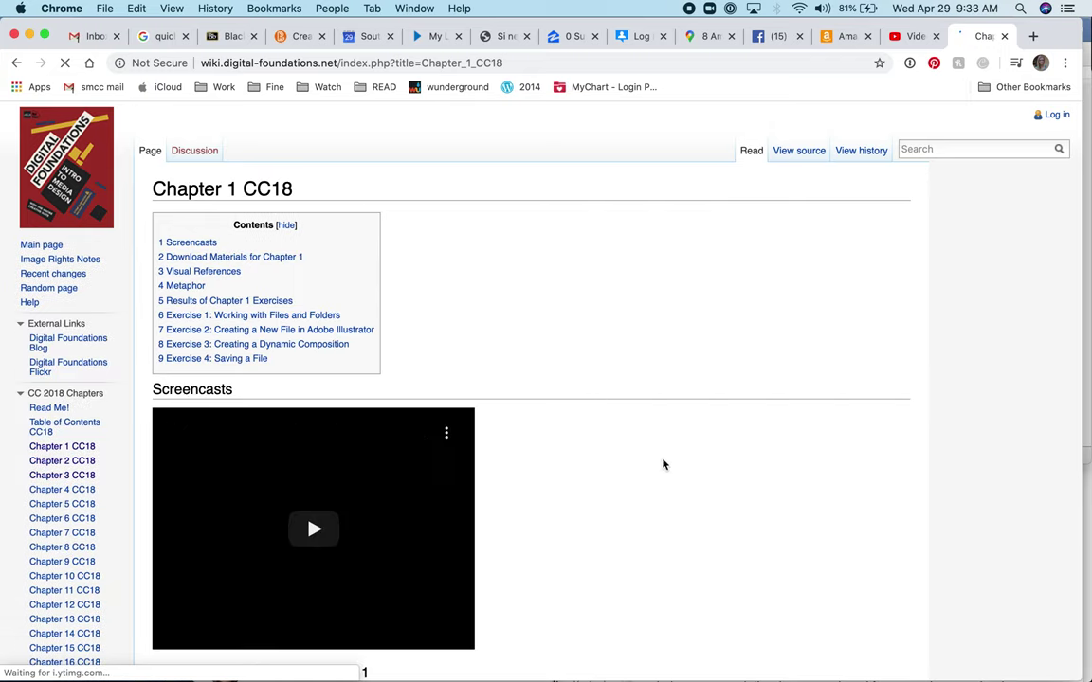
- Scroll Chapter 1 CC18 past Screencasts, Metaphor and Exercise 1 to 'Files: vector vs. bitmap'
{"action": "scroll", "coordinate": [664, 465], "scroll_direction": "down", "scroll_amount": 4}
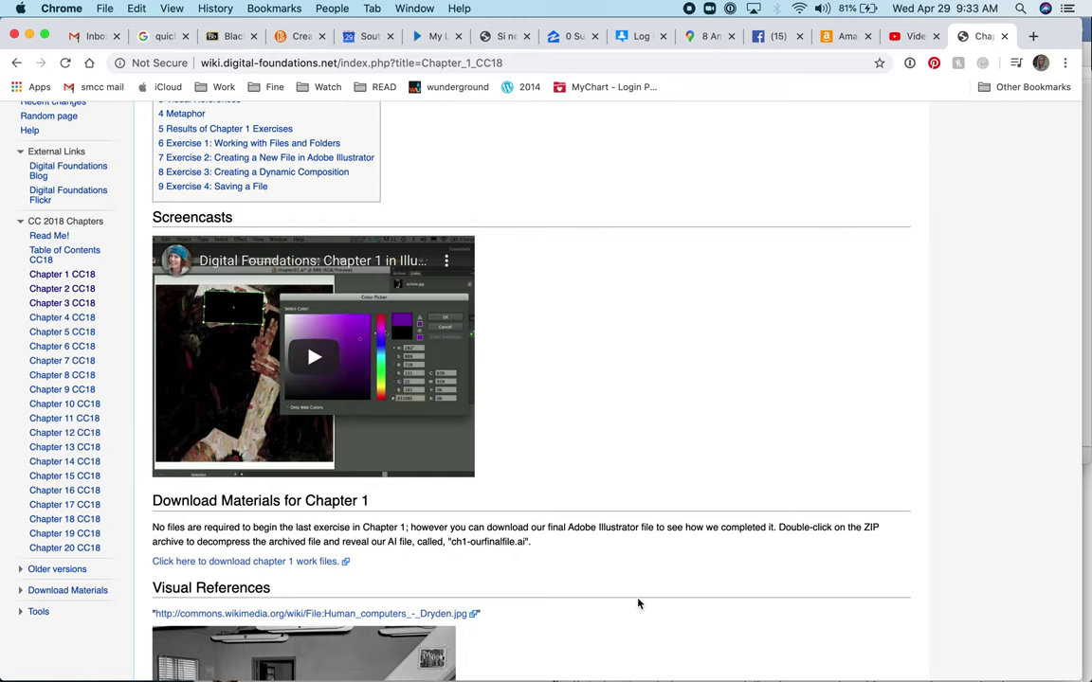
{"action": "scroll", "coordinate": [638, 602], "scroll_direction": "down", "scroll_amount": 2}
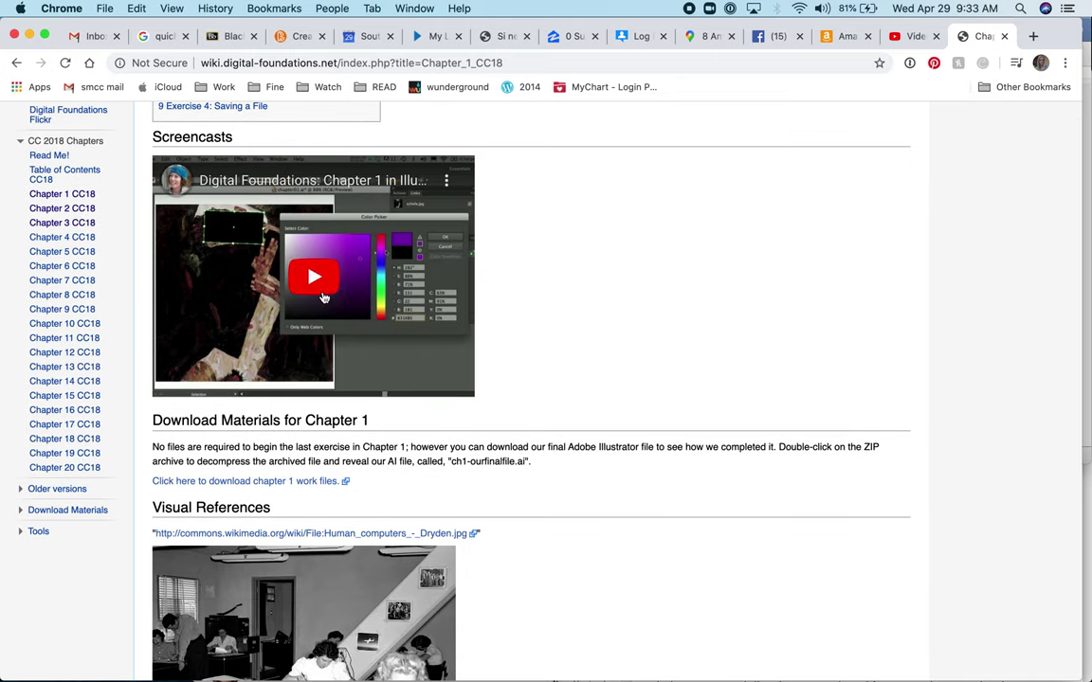
{"action": "scroll", "coordinate": [676, 446], "scroll_direction": "down", "scroll_amount": 3}
{"action": "scroll", "coordinate": [675, 446], "scroll_direction": "down", "scroll_amount": 6}
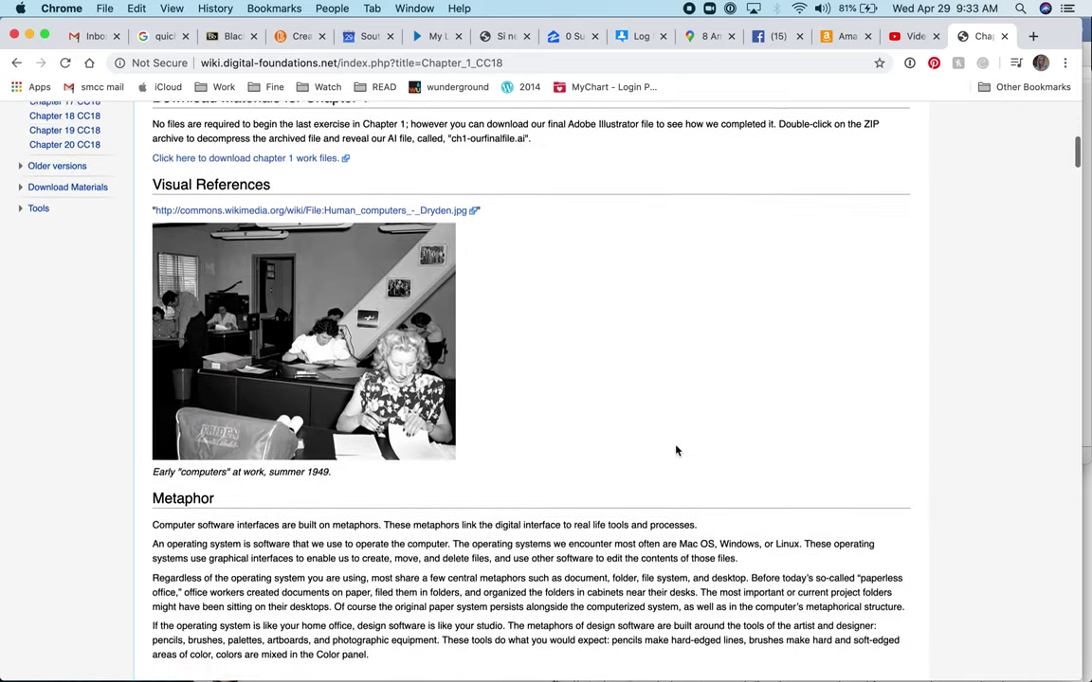
{"action": "scroll", "coordinate": [675, 452], "scroll_direction": "down", "scroll_amount": 3}
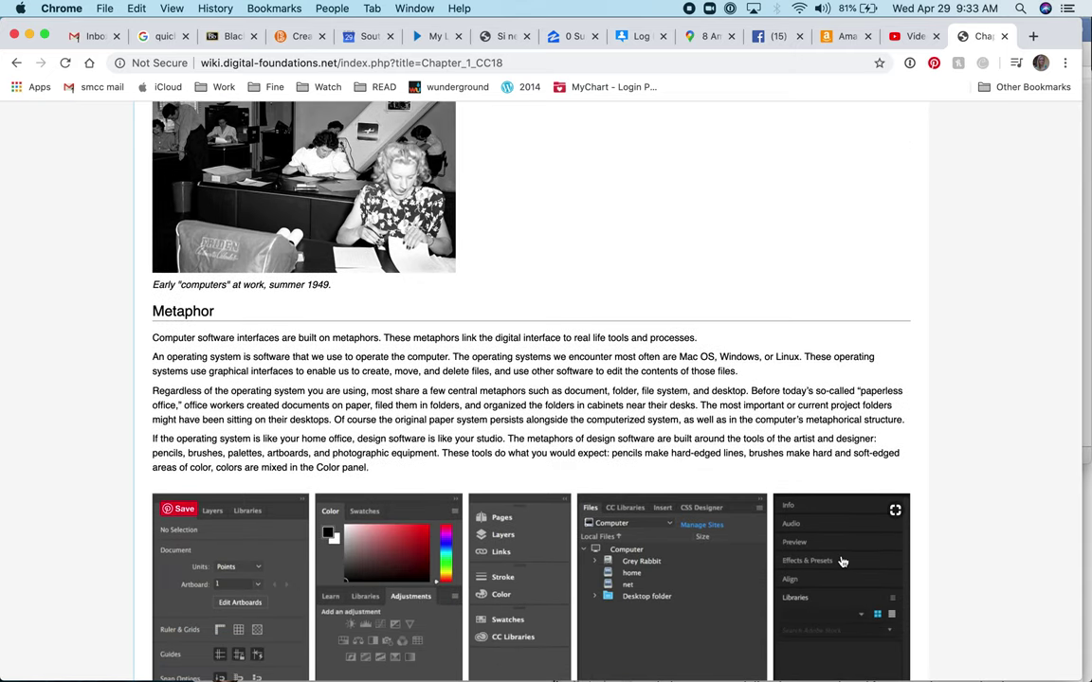
{"action": "scroll", "coordinate": [956, 580], "scroll_direction": "down", "scroll_amount": 5}
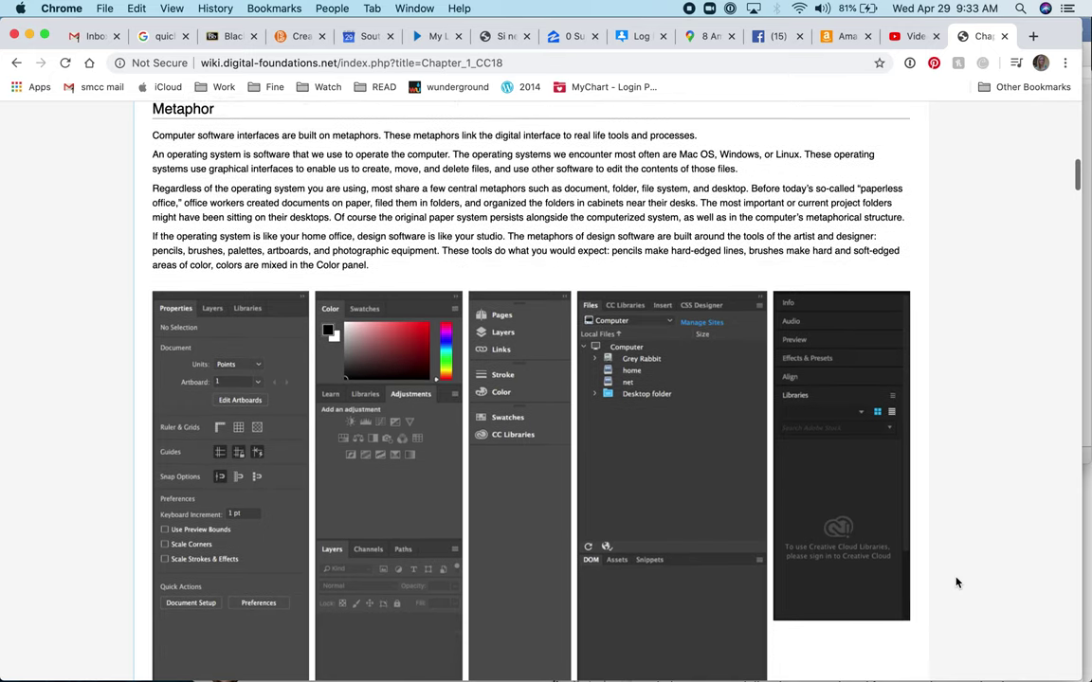
{"action": "scroll", "coordinate": [956, 582], "scroll_direction": "down", "scroll_amount": 10}
{"action": "scroll", "coordinate": [957, 582], "scroll_direction": "down", "scroll_amount": 5}
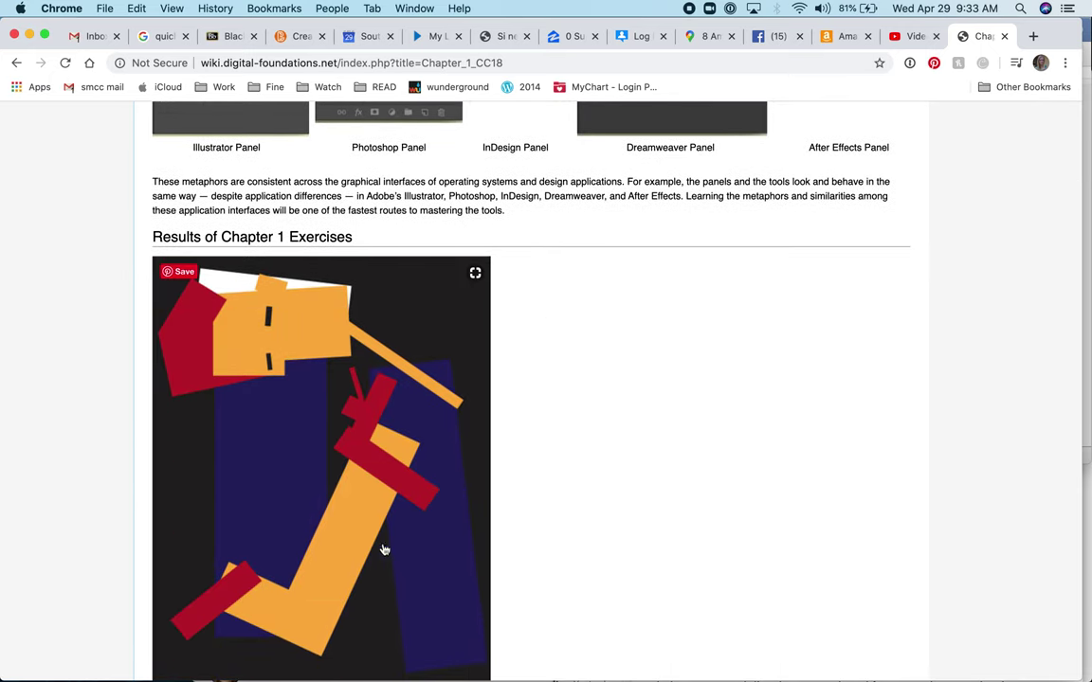
{"action": "scroll", "coordinate": [542, 521], "scroll_direction": "down", "scroll_amount": 2}
{"action": "scroll", "coordinate": [543, 520], "scroll_direction": "down", "scroll_amount": 6}
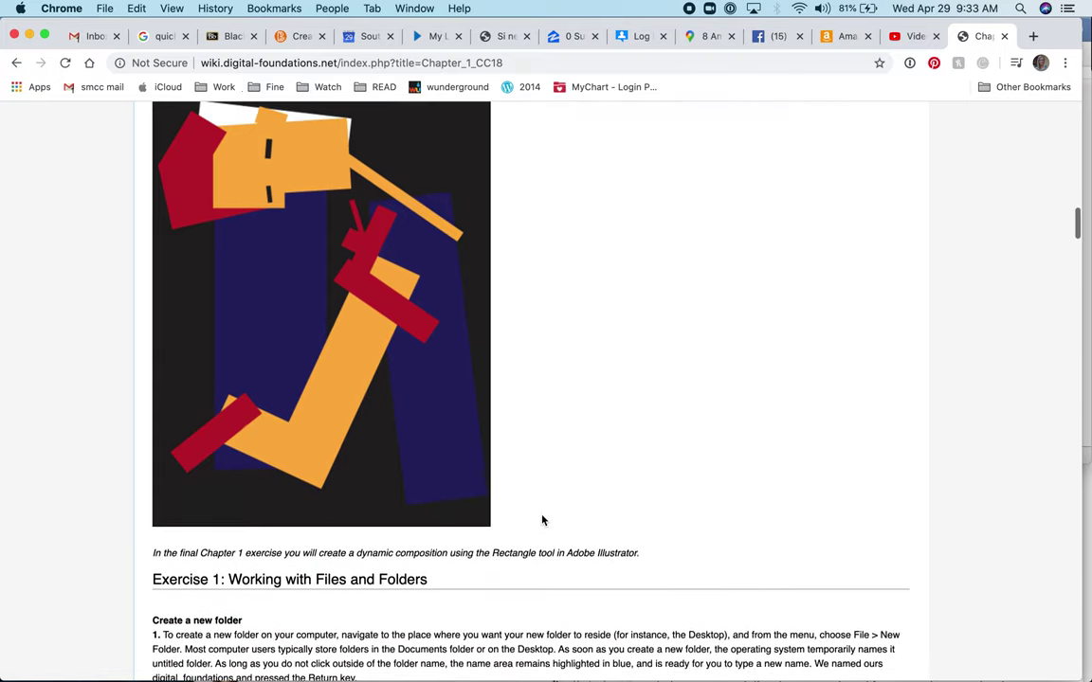
{"action": "scroll", "coordinate": [543, 521], "scroll_direction": "down", "scroll_amount": 7}
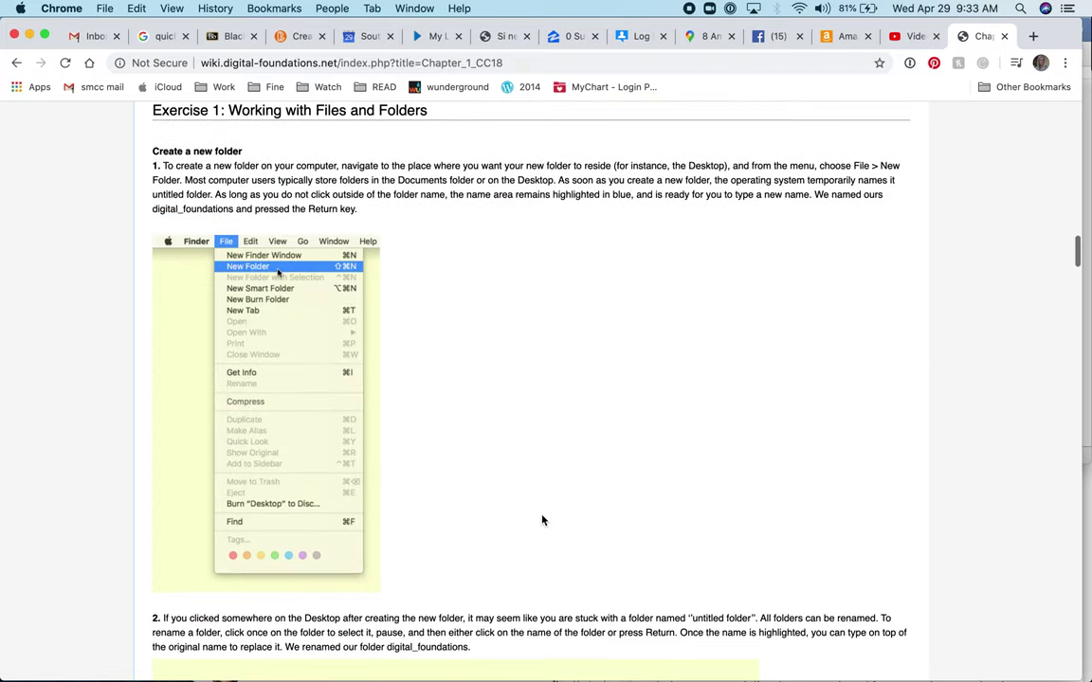
{"action": "scroll", "coordinate": [542, 521], "scroll_direction": "up", "scroll_amount": 2}
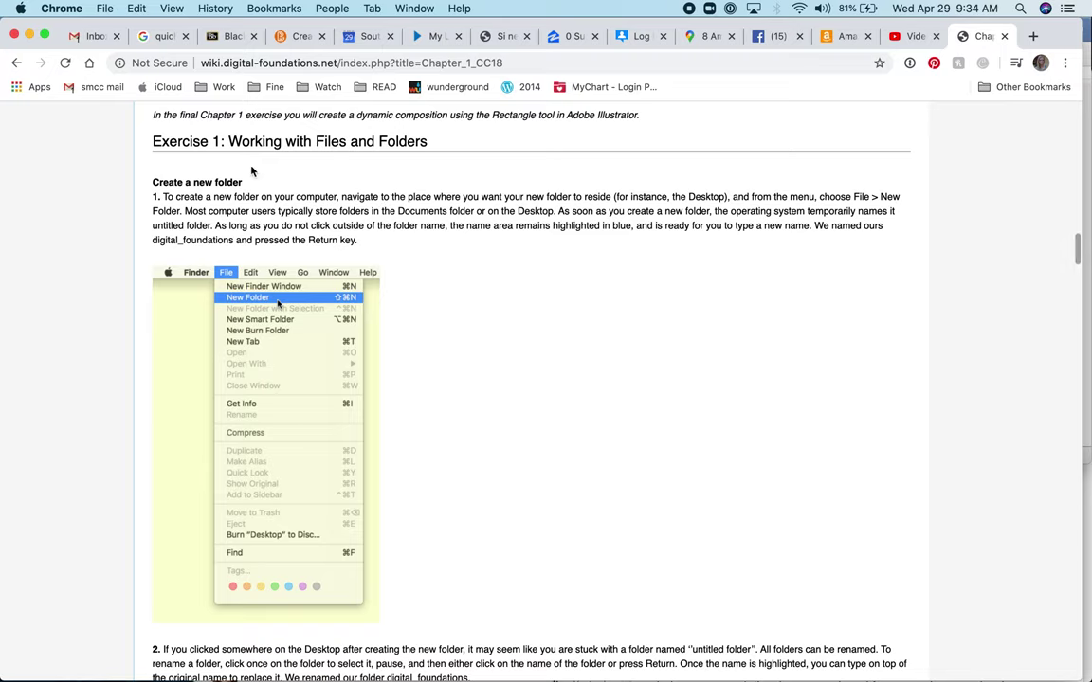
{"action": "scroll", "coordinate": [451, 399], "scroll_direction": "down", "scroll_amount": 6}
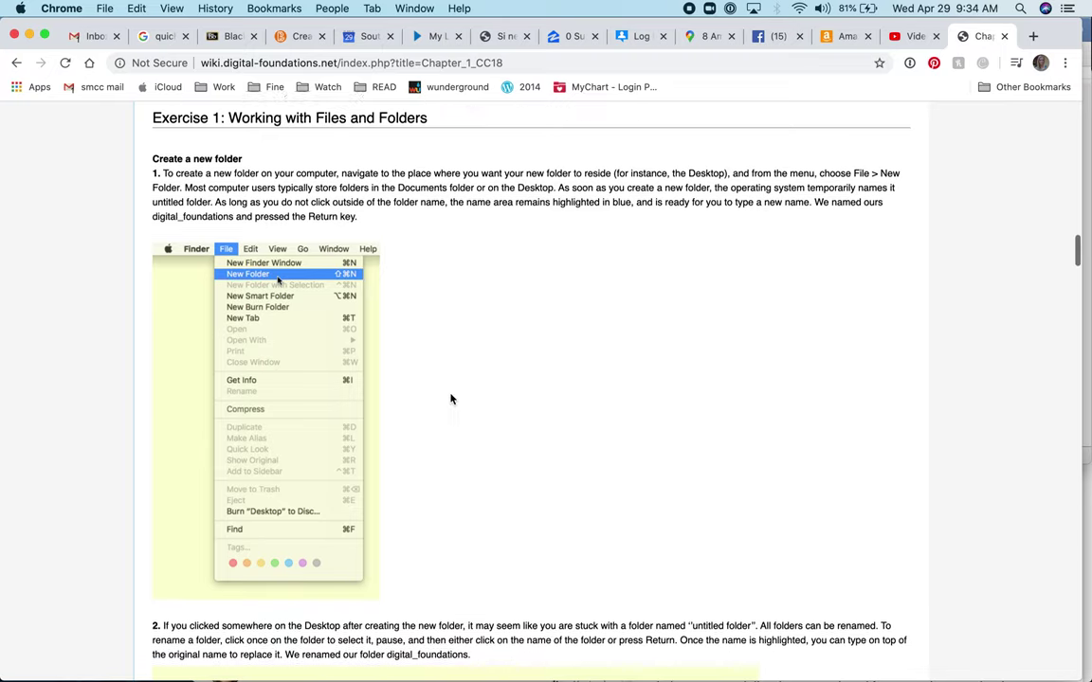
{"action": "scroll", "coordinate": [451, 399], "scroll_direction": "down", "scroll_amount": 5}
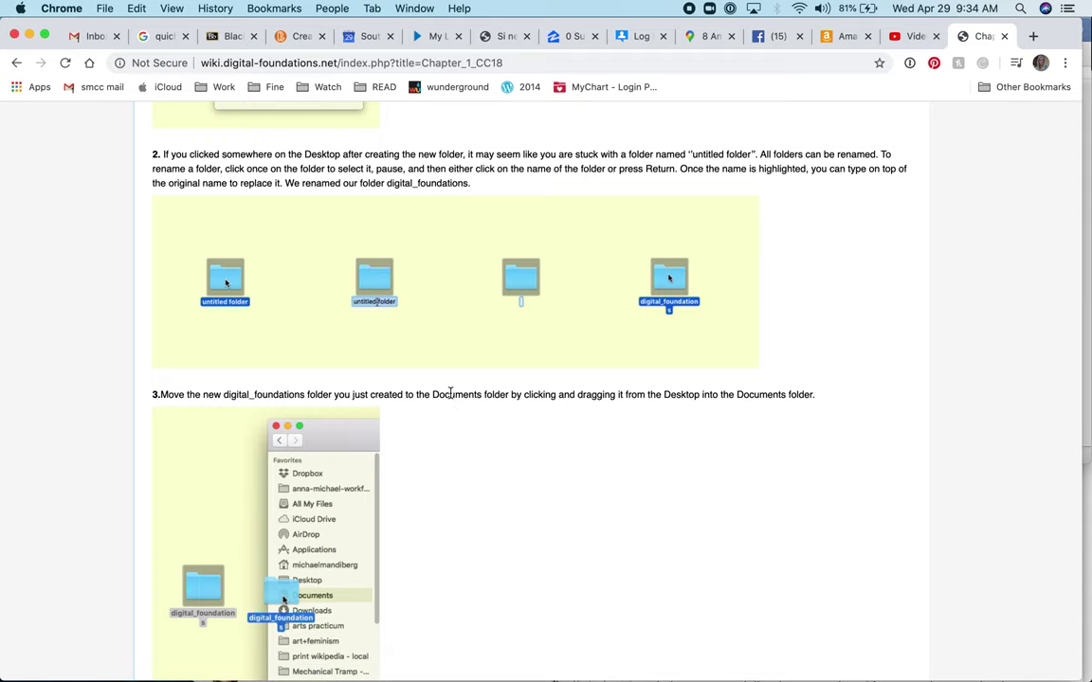
{"action": "scroll", "coordinate": [452, 396], "scroll_direction": "down", "scroll_amount": 6}
{"action": "scroll", "coordinate": [451, 399], "scroll_direction": "down", "scroll_amount": 8}
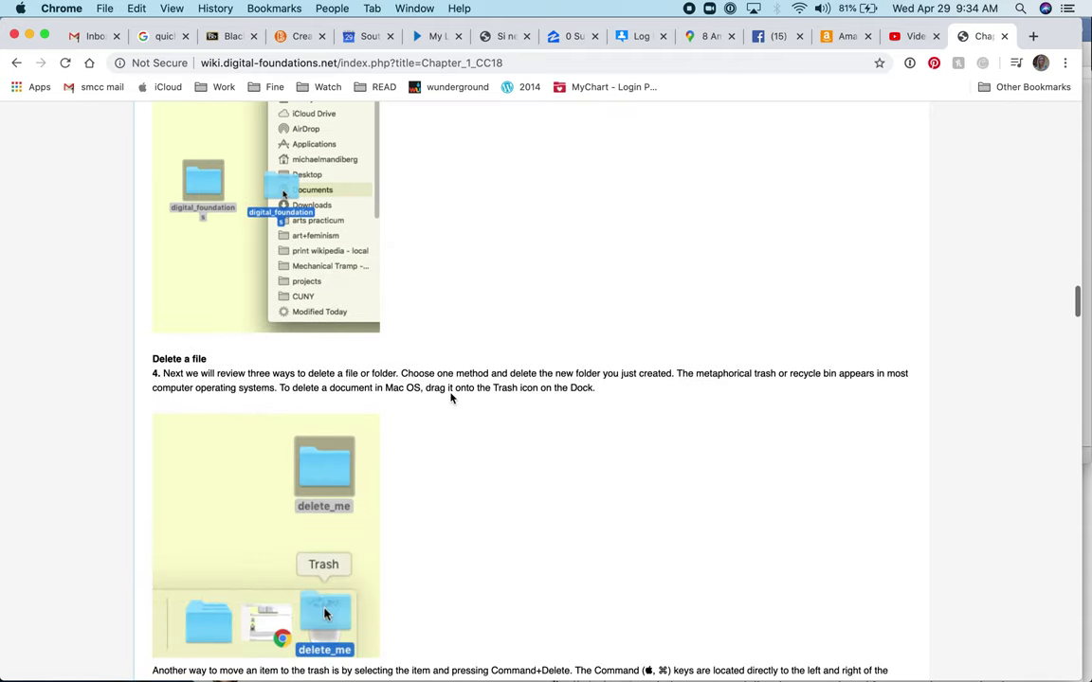
{"action": "scroll", "coordinate": [451, 399], "scroll_direction": "down", "scroll_amount": 6}
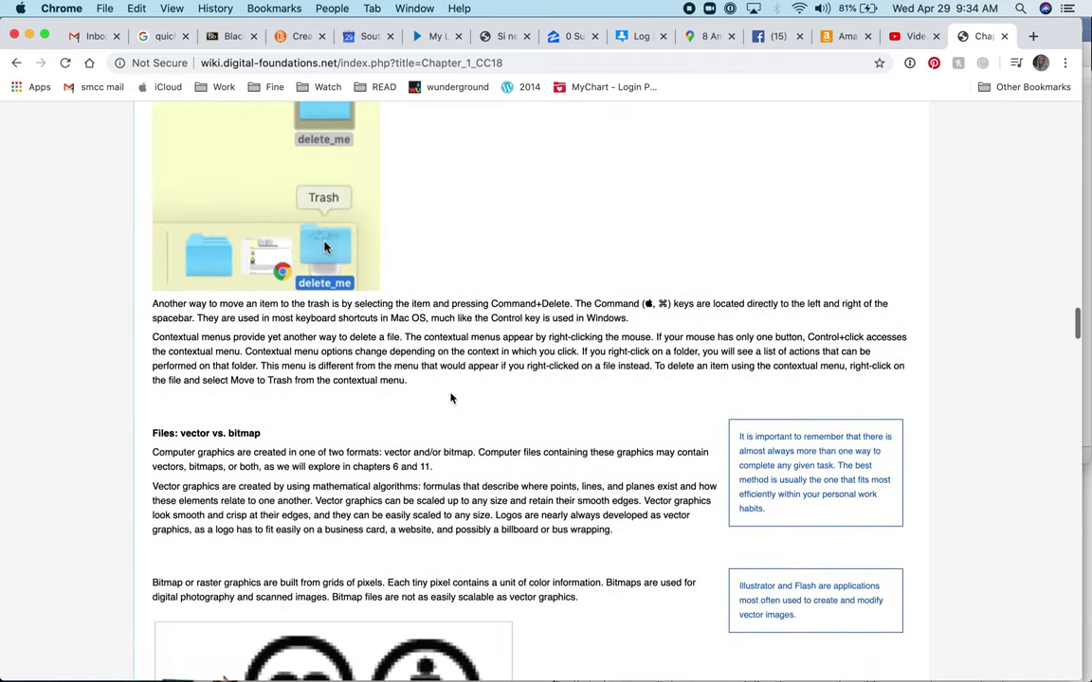
- Scroll past Exercise 2 to 'Exercise 3: Creating a Dynamic Composition' and The Poet image
{"action": "scroll", "coordinate": [451, 398], "scroll_direction": "down", "scroll_amount": 2}
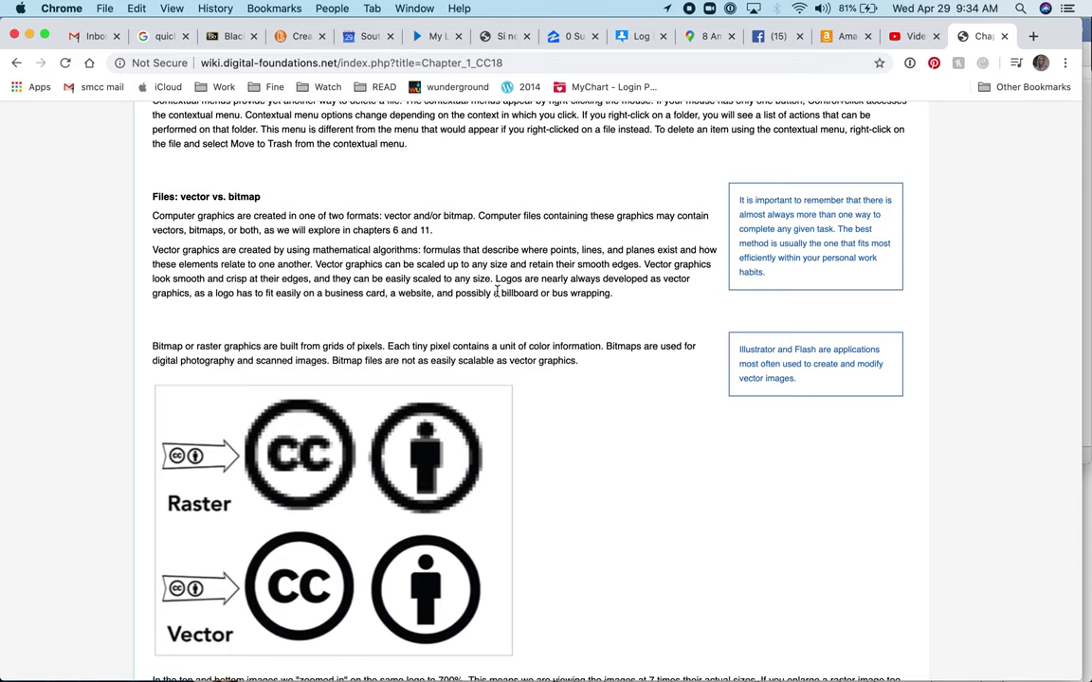
{"action": "scroll", "coordinate": [590, 426], "scroll_direction": "down", "scroll_amount": 5}
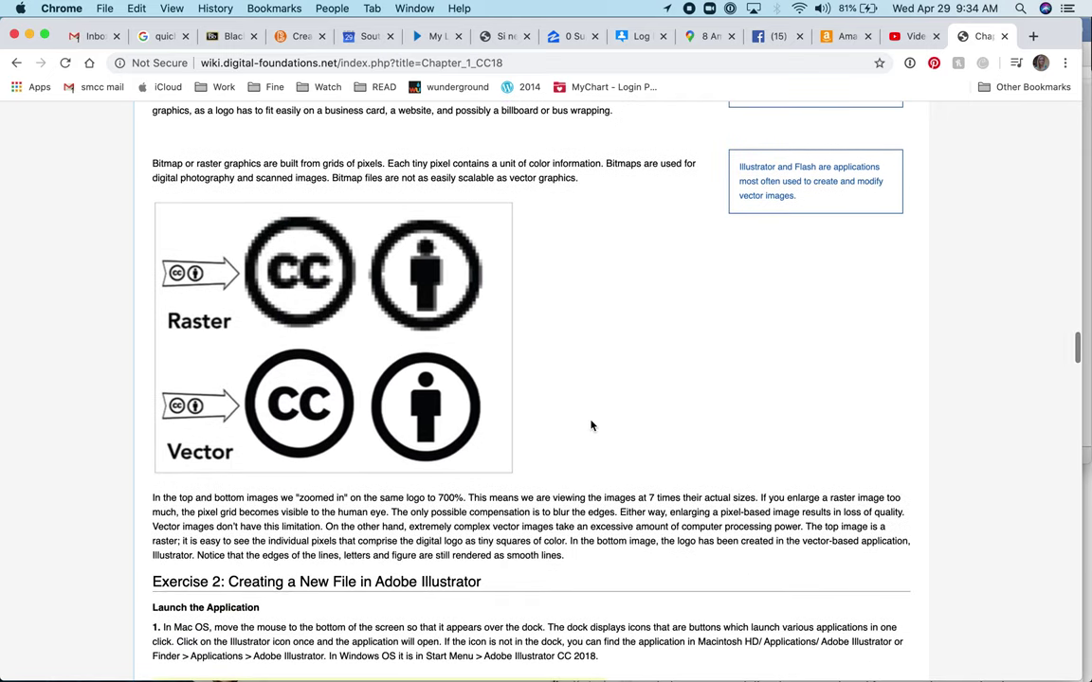
{"action": "scroll", "coordinate": [590, 425], "scroll_direction": "down", "scroll_amount": 4}
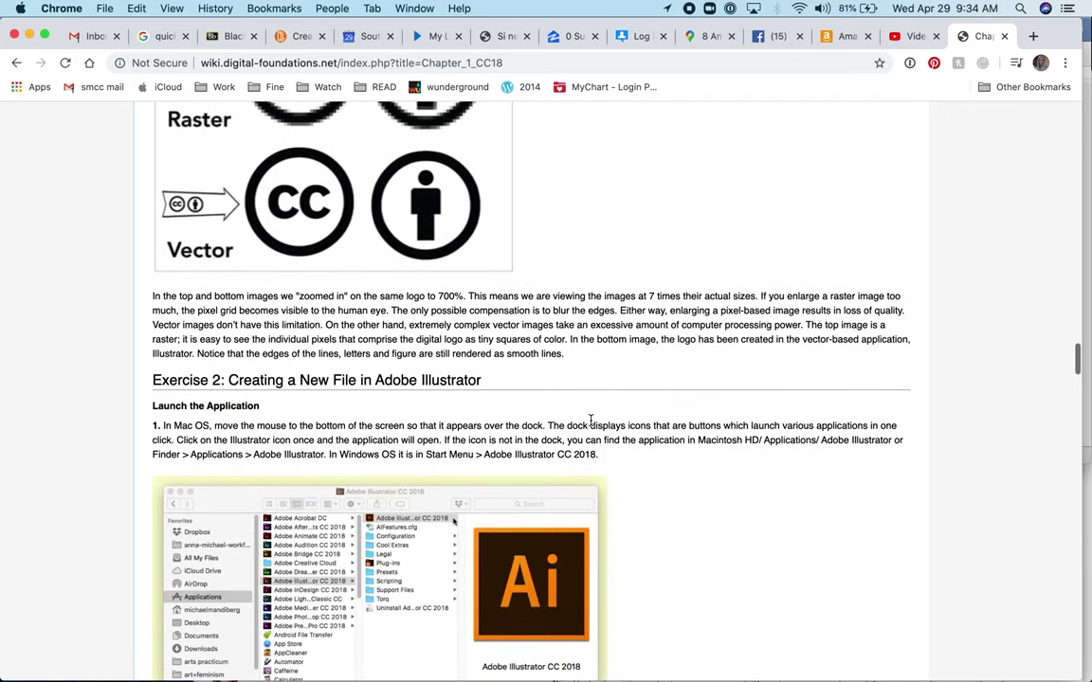
{"action": "scroll", "coordinate": [590, 425], "scroll_direction": "down", "scroll_amount": 5}
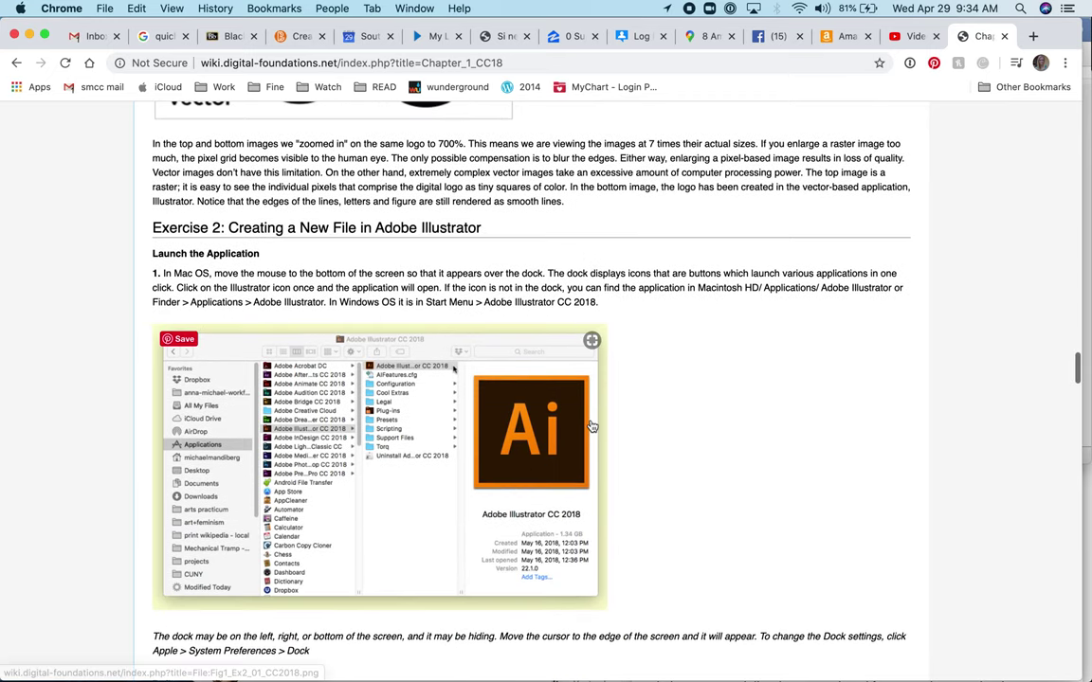
{"action": "scroll", "coordinate": [590, 426], "scroll_direction": "down", "scroll_amount": 1}
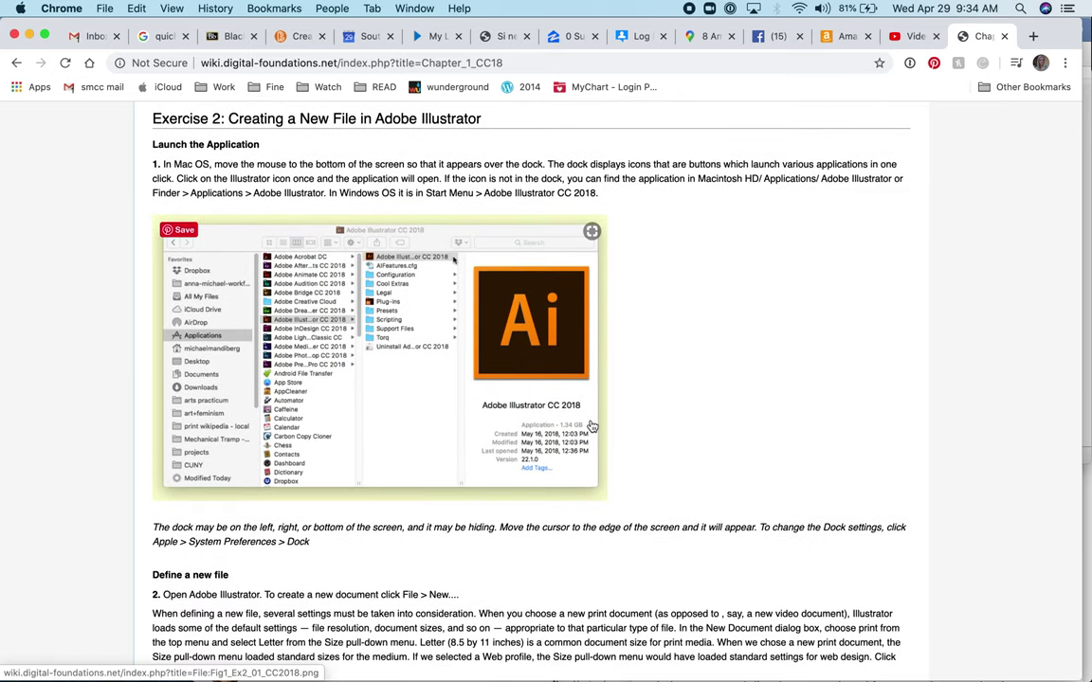
{"action": "scroll", "coordinate": [591, 425], "scroll_direction": "down", "scroll_amount": 3}
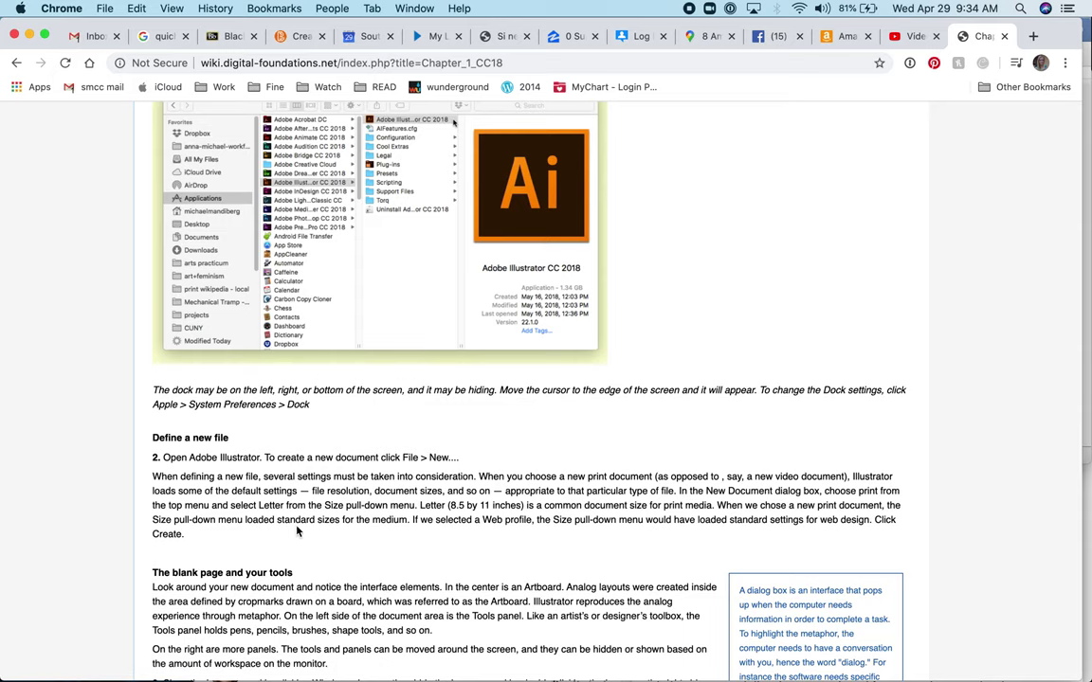
{"action": "scroll", "coordinate": [297, 532], "scroll_direction": "down", "scroll_amount": 1}
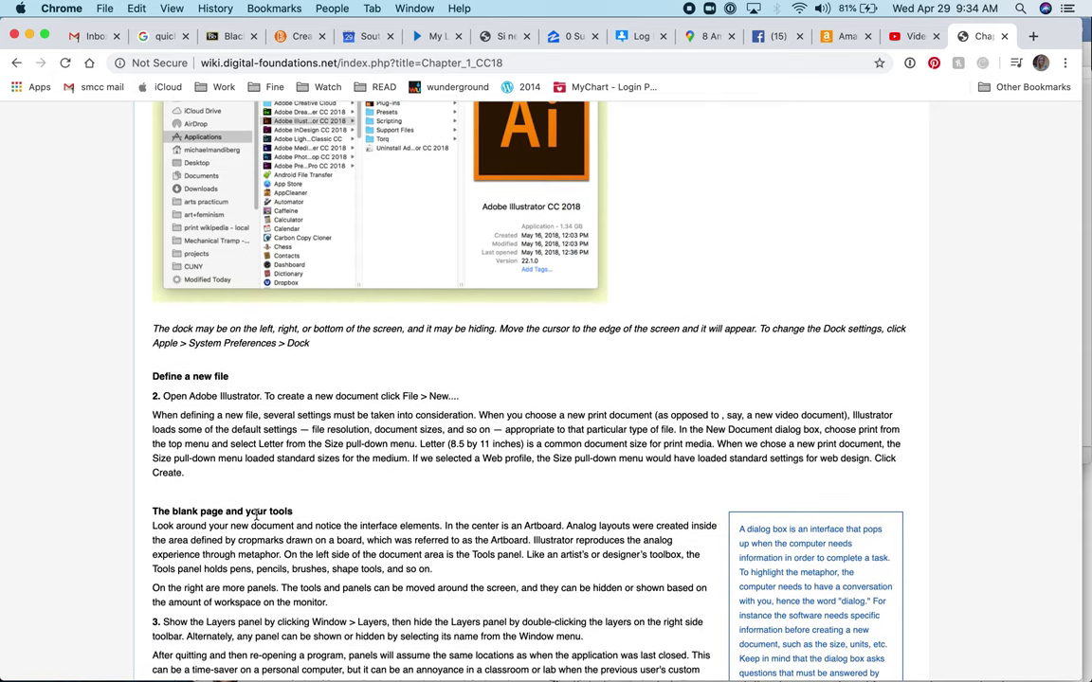
{"action": "scroll", "coordinate": [255, 515], "scroll_direction": "down", "scroll_amount": 3}
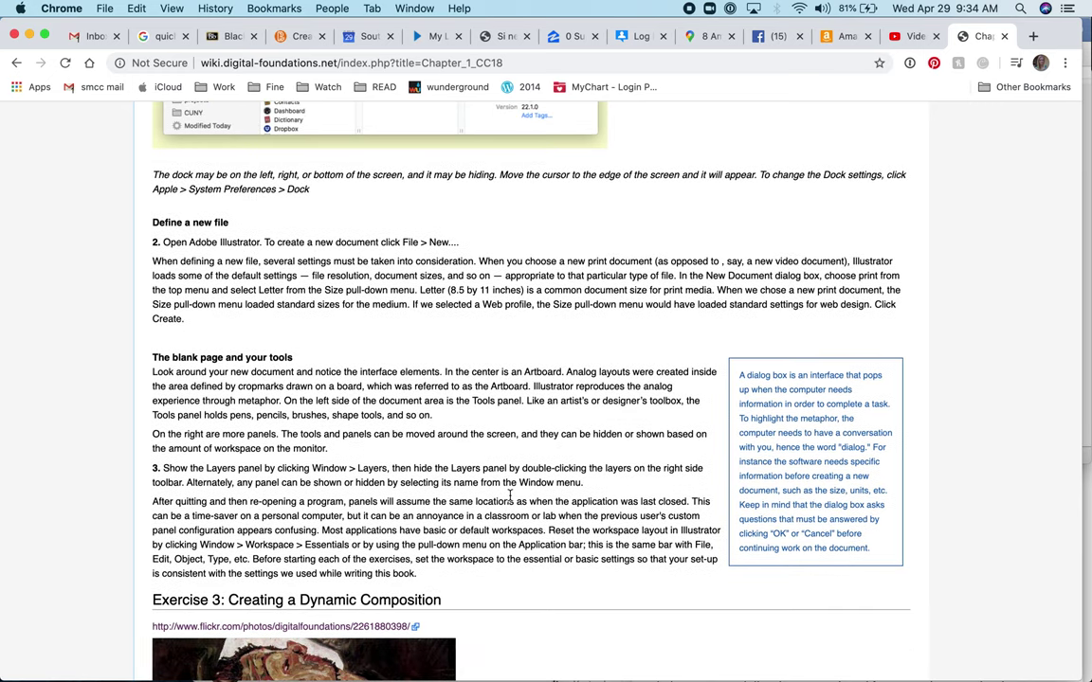
{"action": "scroll", "coordinate": [510, 495], "scroll_direction": "down", "scroll_amount": 6}
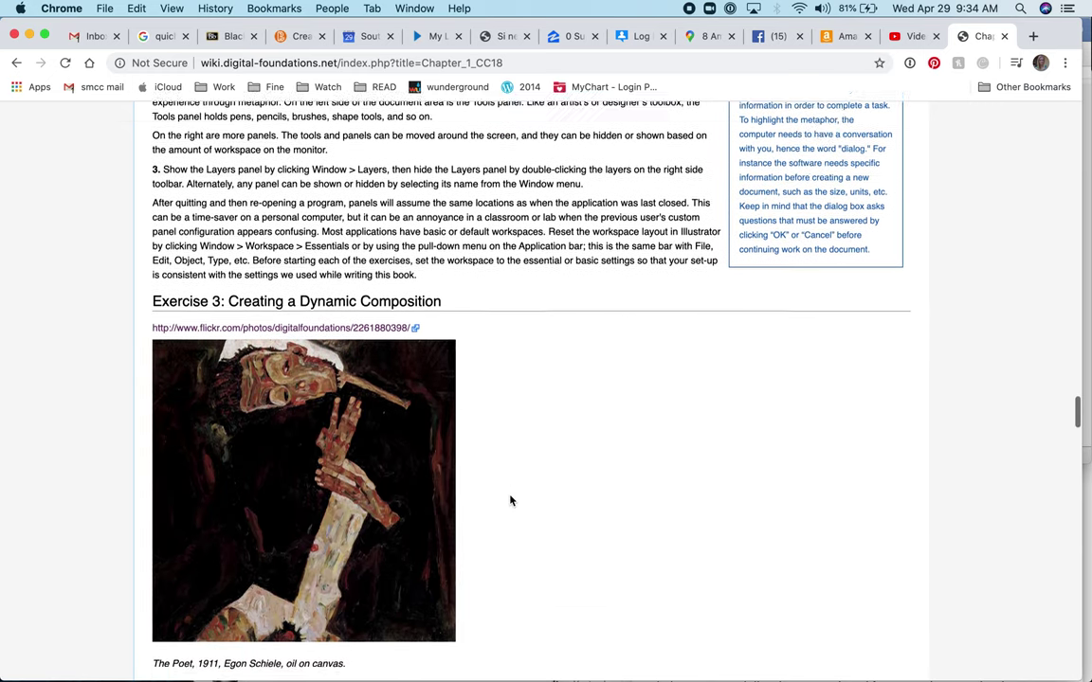
{"action": "scroll", "coordinate": [510, 500], "scroll_direction": "down", "scroll_amount": 1}
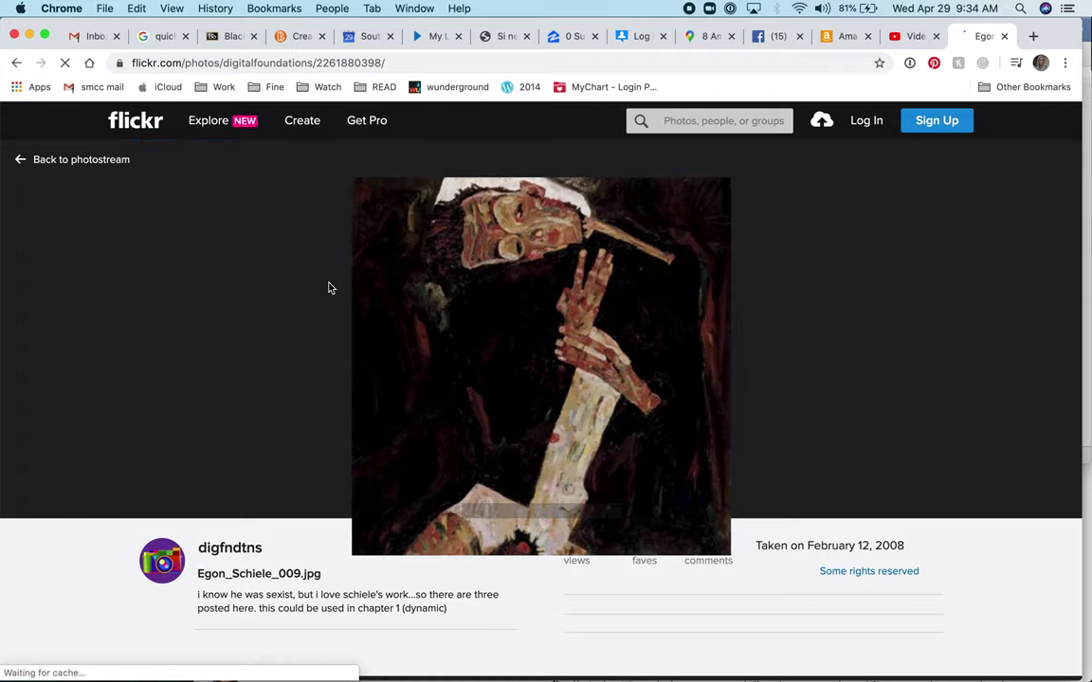
- Download the Medium (800 × 799) JPG of The Poet from its Flickr photo page
{"action": "scroll", "coordinate": [329, 288], "scroll_direction": "down", "scroll_amount": 2}
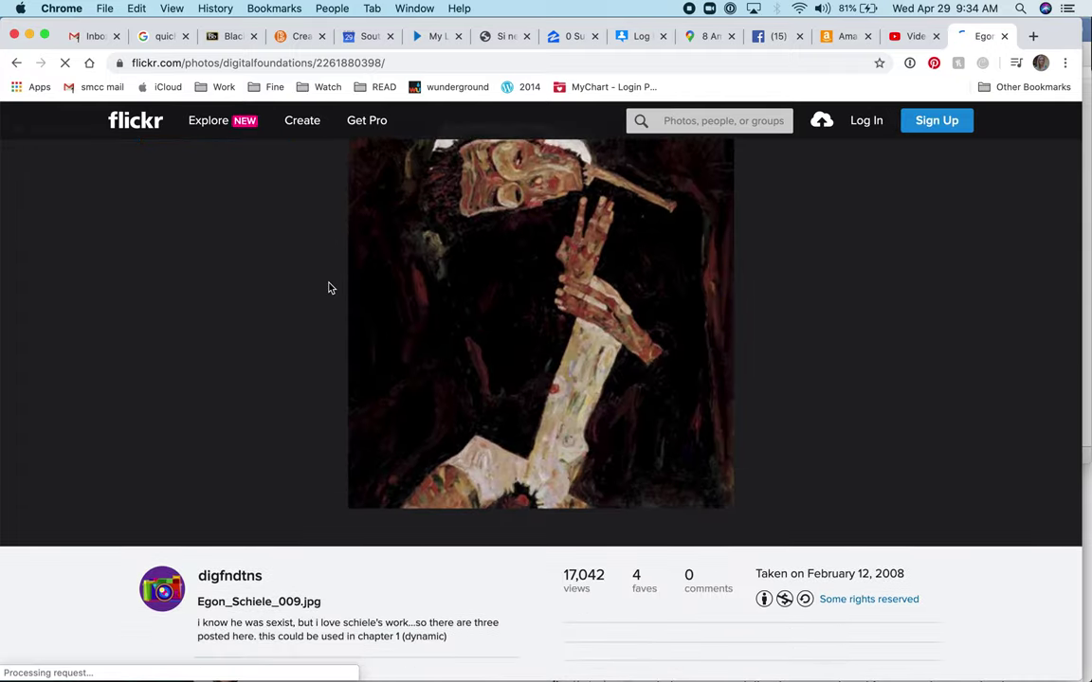
{"action": "scroll", "coordinate": [329, 288], "scroll_direction": "up", "scroll_amount": 2}
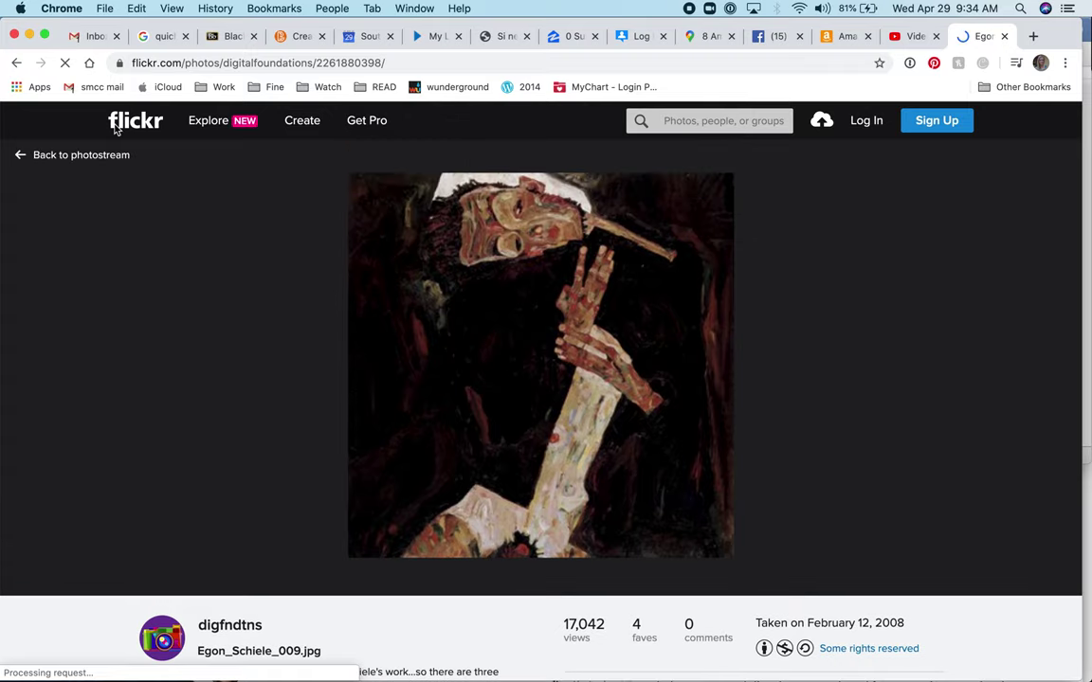
{"action": "scroll", "coordinate": [327, 357], "scroll_direction": "down", "scroll_amount": 2}
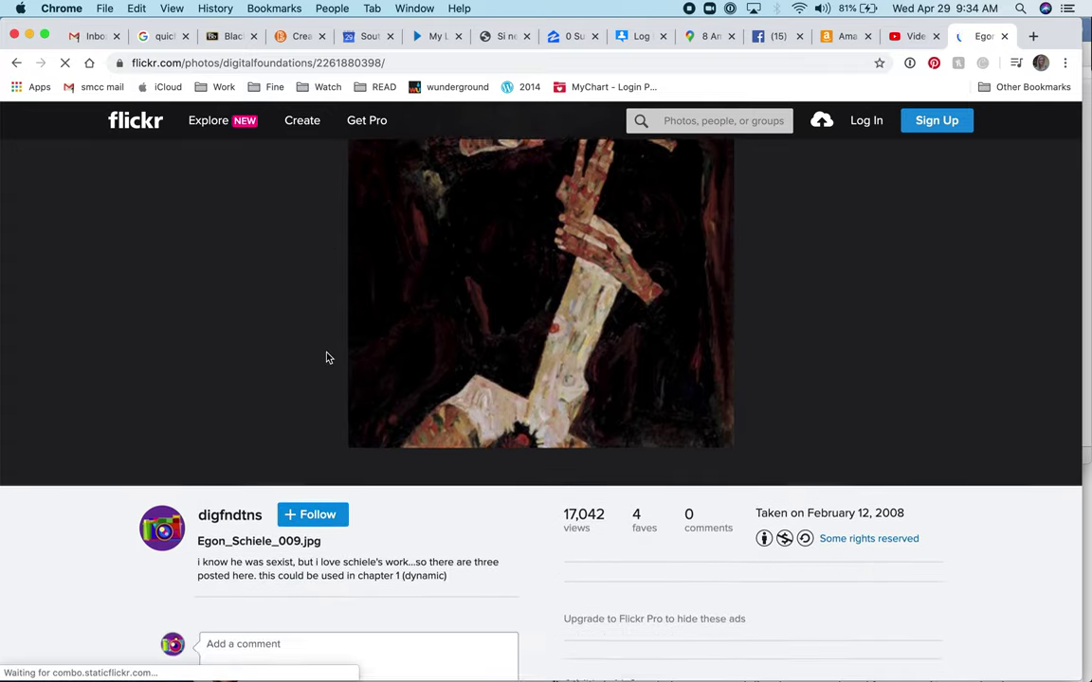
{"action": "scroll", "coordinate": [326, 358], "scroll_direction": "up", "scroll_amount": 2}
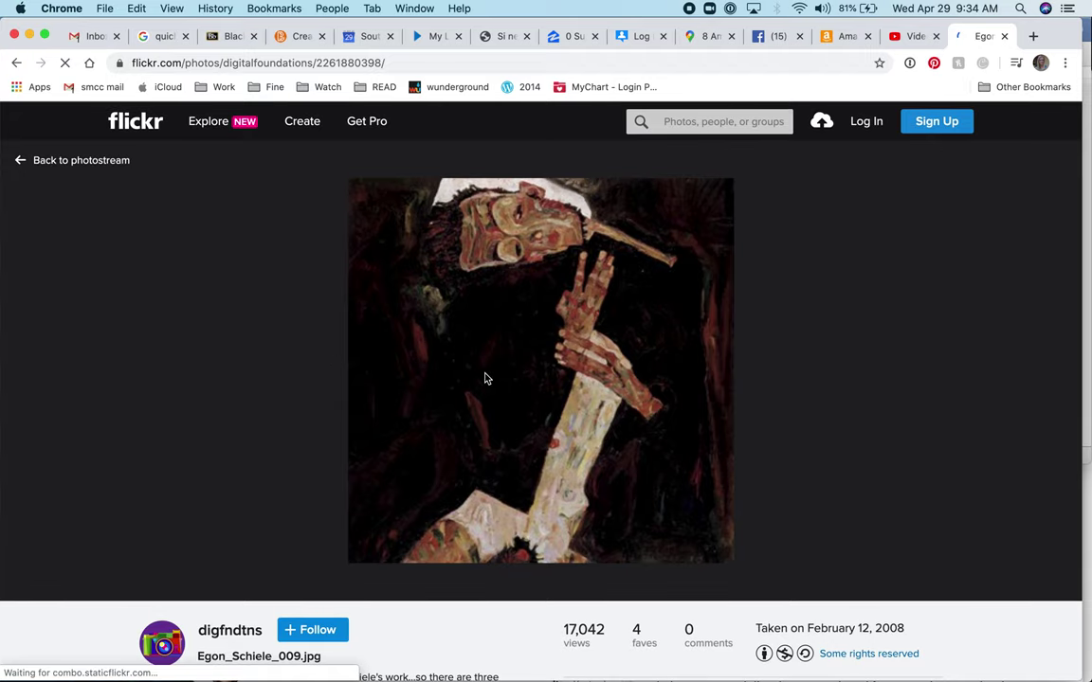
{"action": "left_click", "coordinate": [502, 383]}
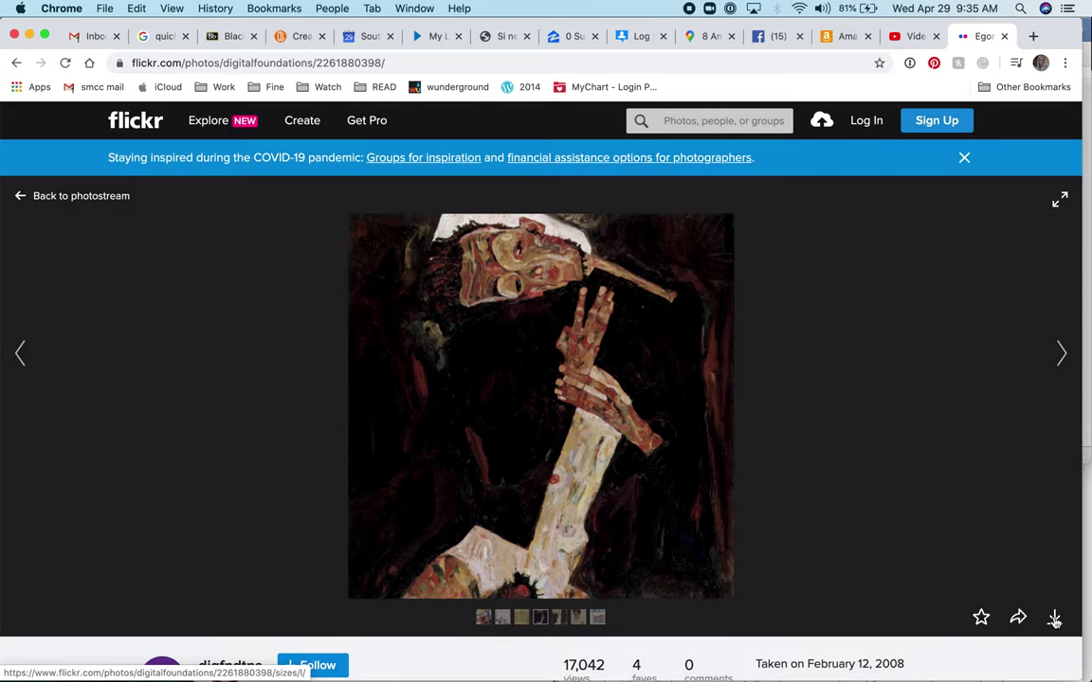
{"action": "left_click", "coordinate": [1054, 619]}
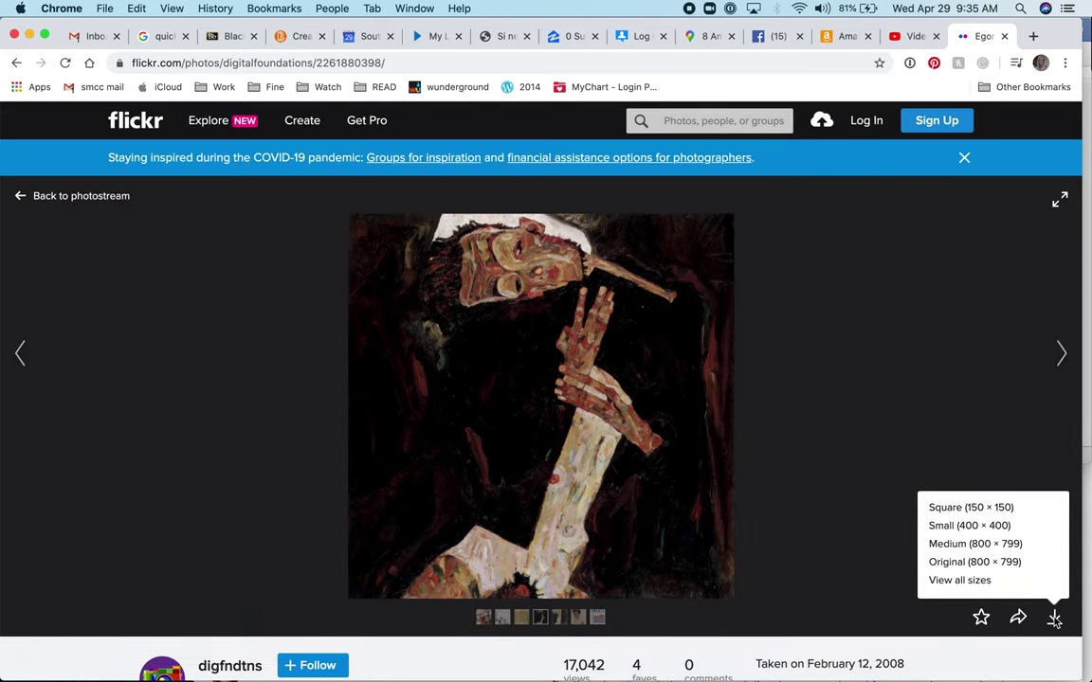
{"action": "left_click", "coordinate": [960, 545]}
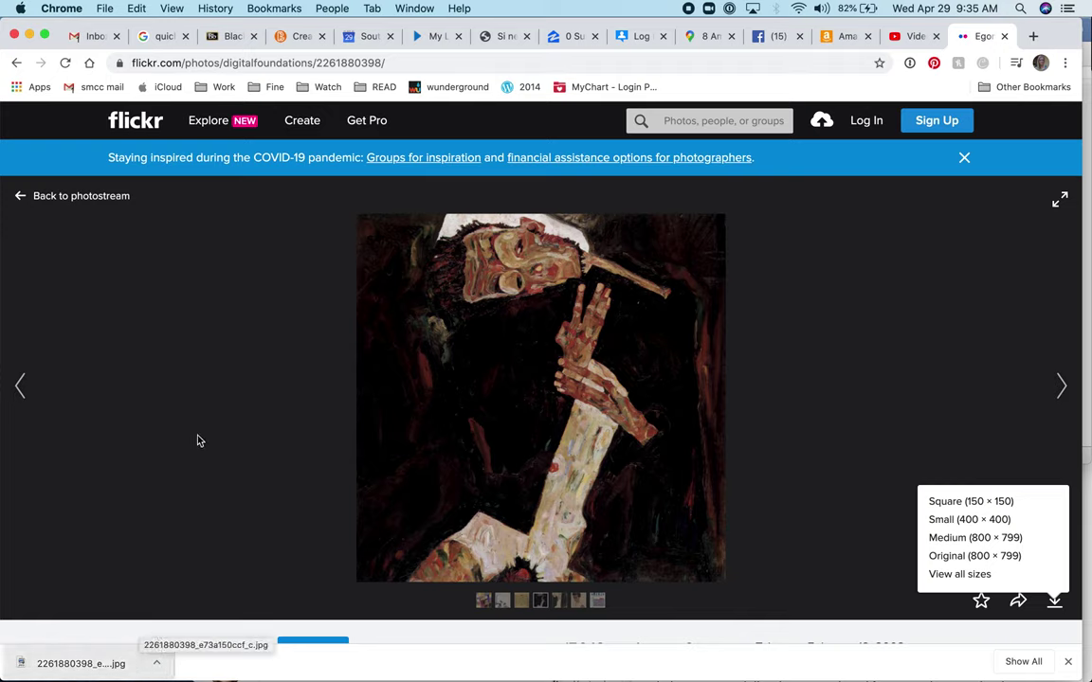
{"action": "mouse_move", "coordinate": [435, 668]}
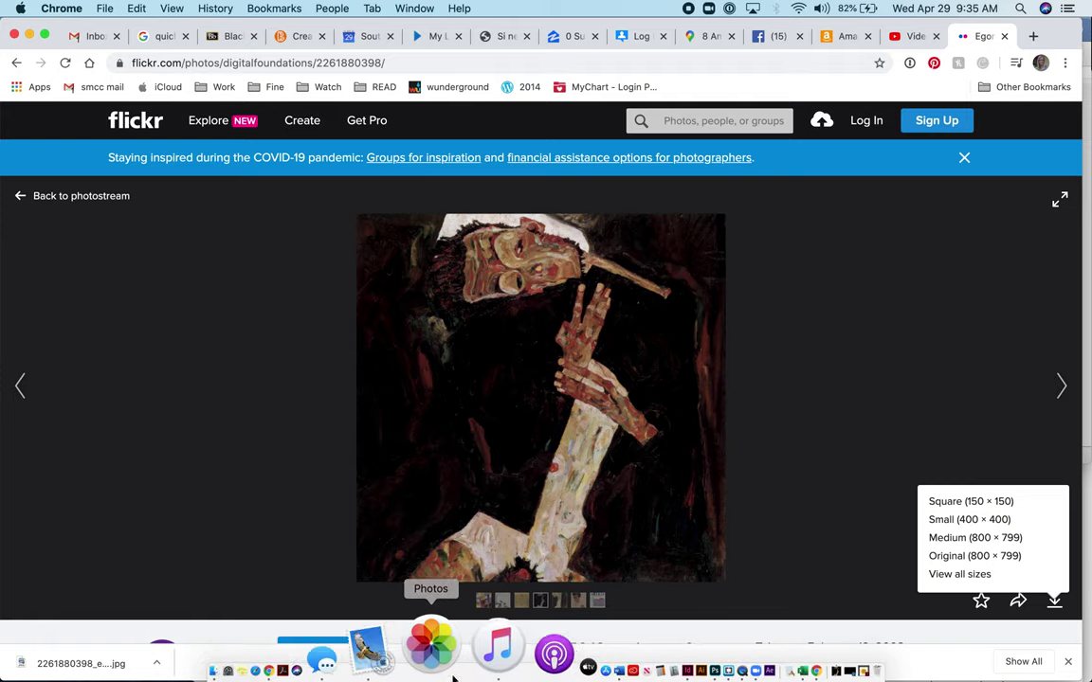
- Launch Adobe Illustrator from the Dock and enlarge its Home window in front of the browser
{"action": "left_click", "coordinate": [596, 666]}
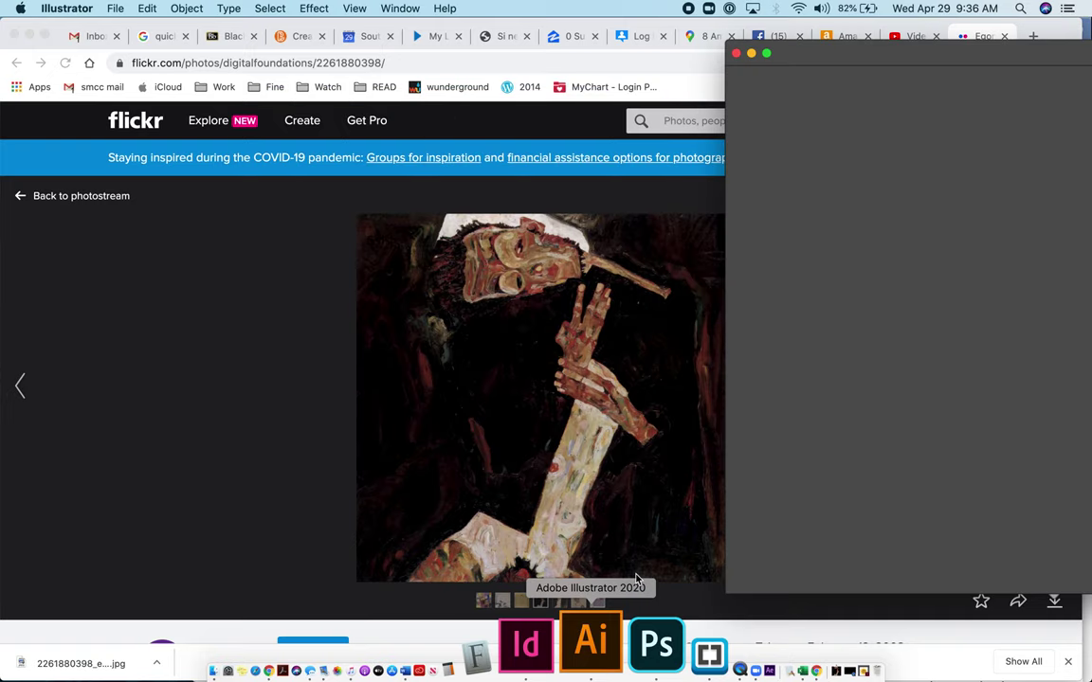
{"action": "left_click_drag", "start_coordinate": [811, 50], "coordinate": [98, 35]}
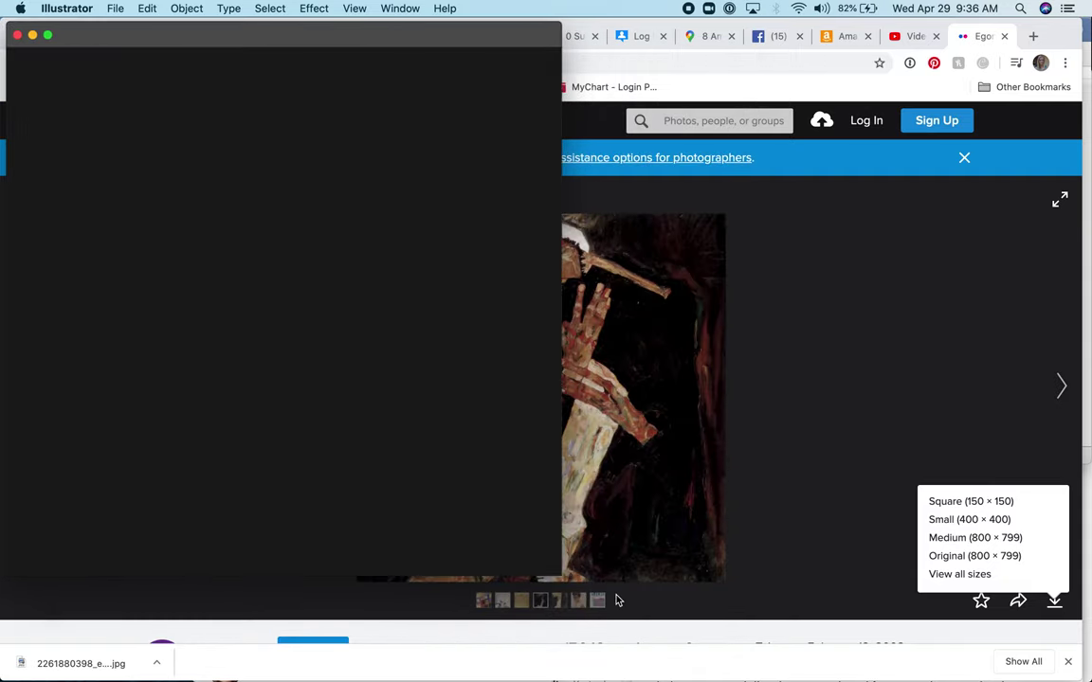
{"action": "left_click_drag", "start_coordinate": [561, 575], "coordinate": [987, 622]}
{"action": "left_click", "coordinate": [1036, 651]}
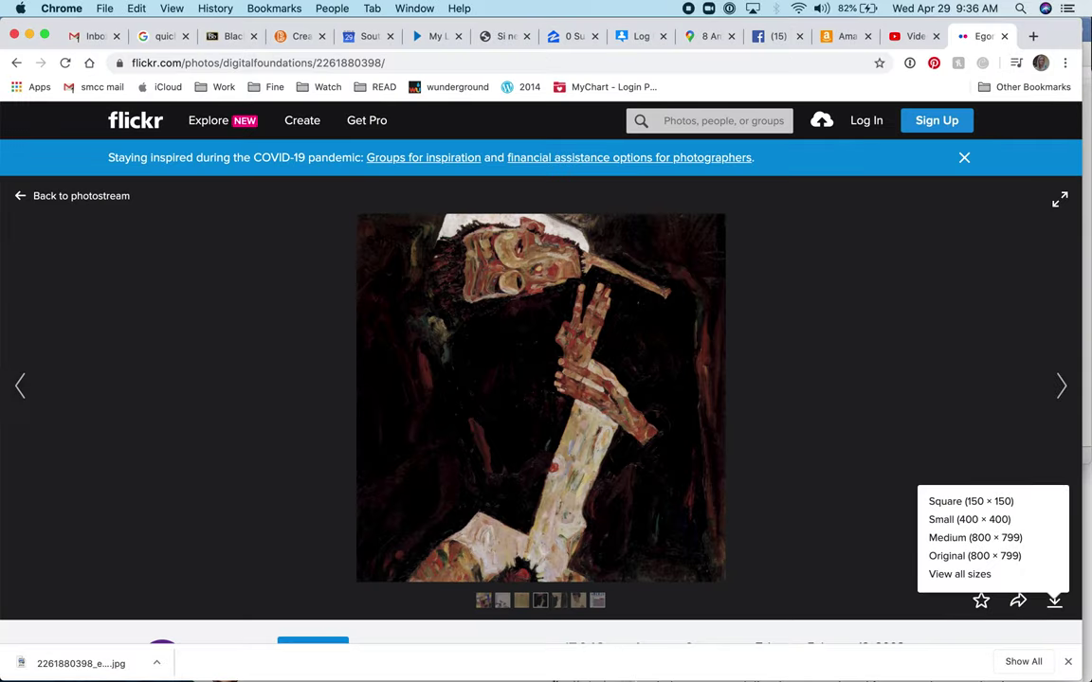
{"action": "mouse_move", "coordinate": [641, 675]}
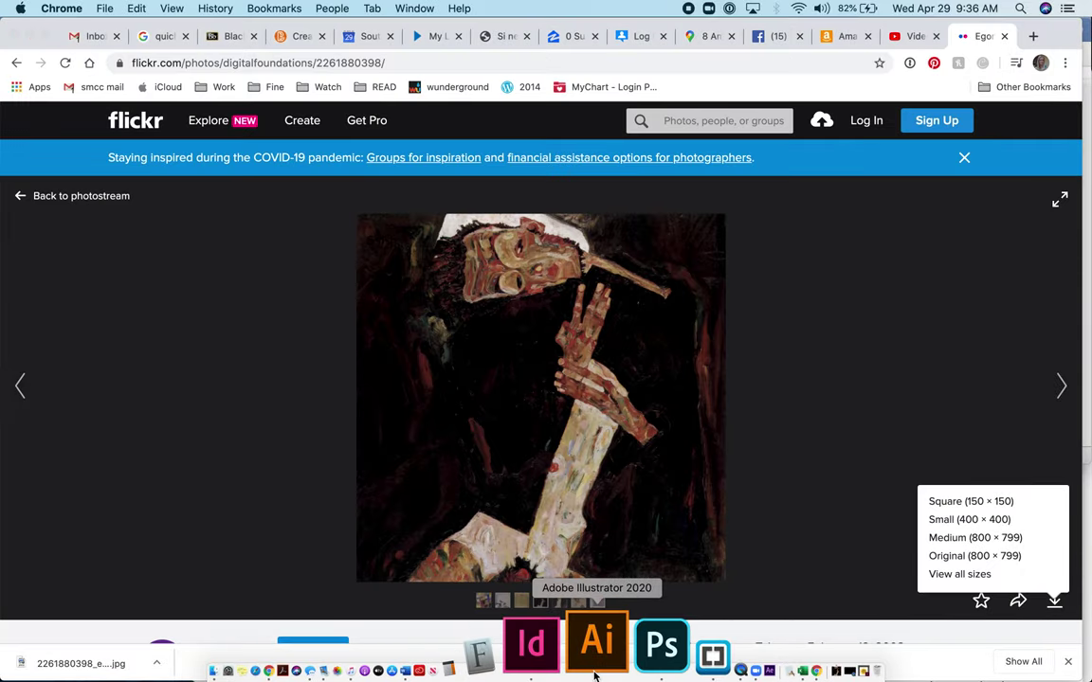
{"action": "left_click", "coordinate": [595, 654]}
{"action": "left_click_drag", "start_coordinate": [984, 622], "coordinate": [995, 668]}
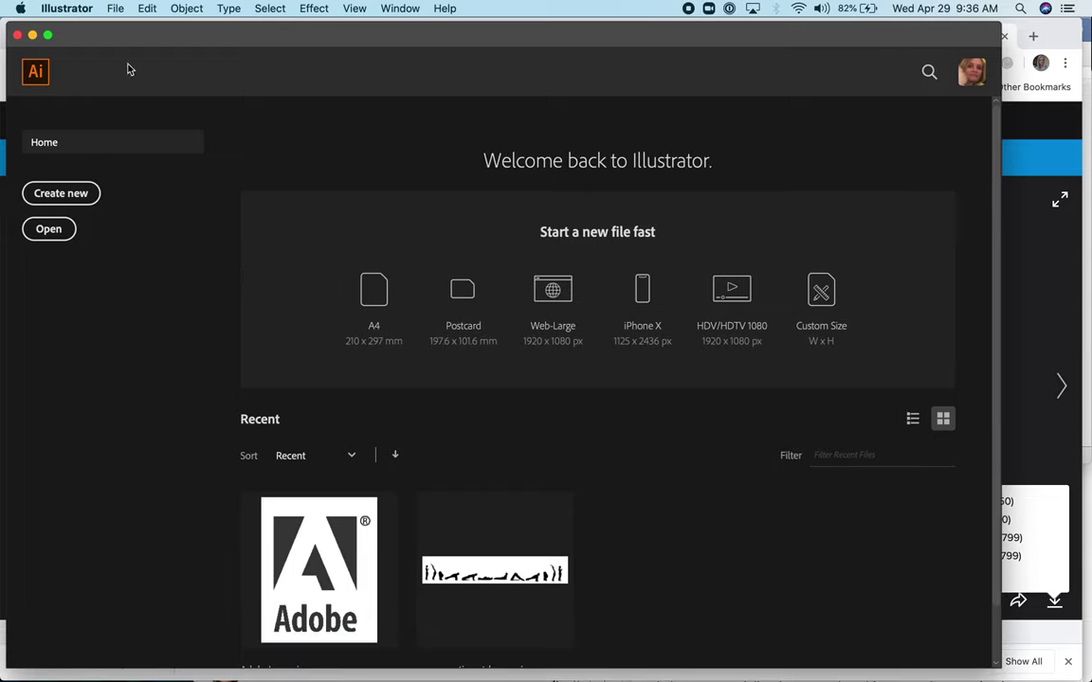
{"action": "left_click", "coordinate": [116, 9]}
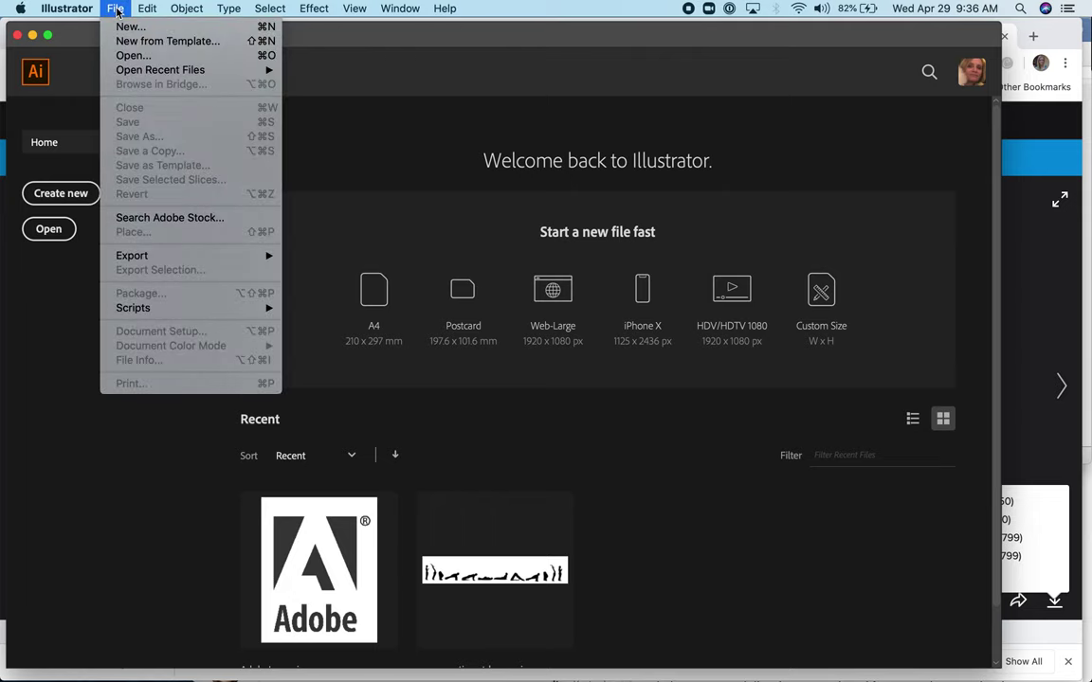
{"action": "left_click", "coordinate": [127, 57]}
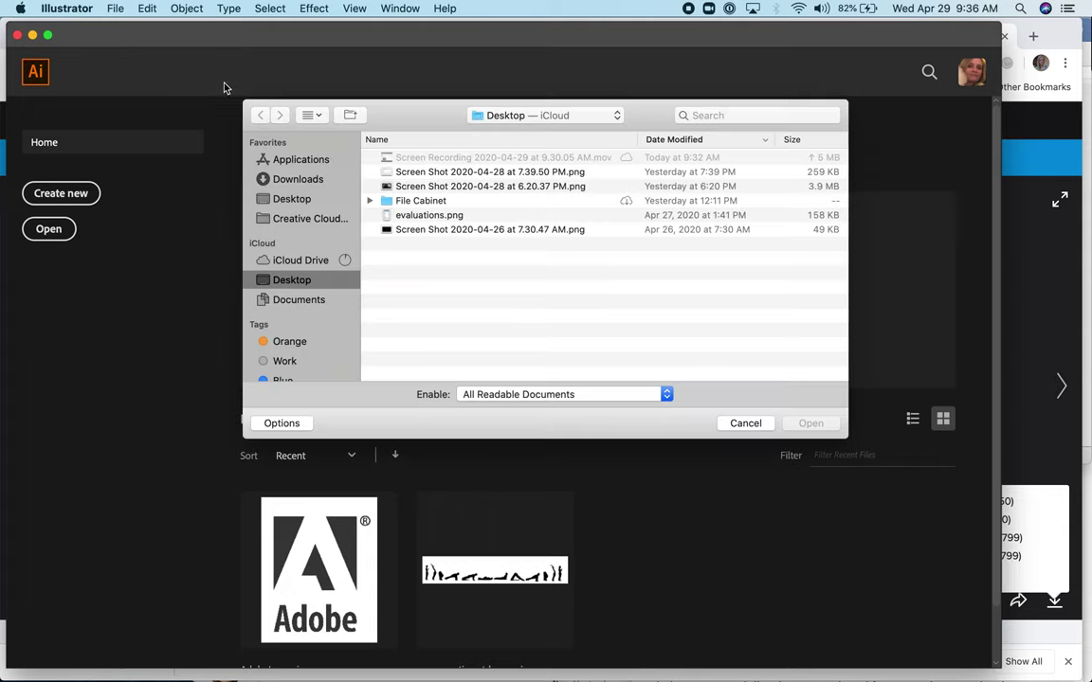
{"action": "left_click", "coordinate": [298, 181]}
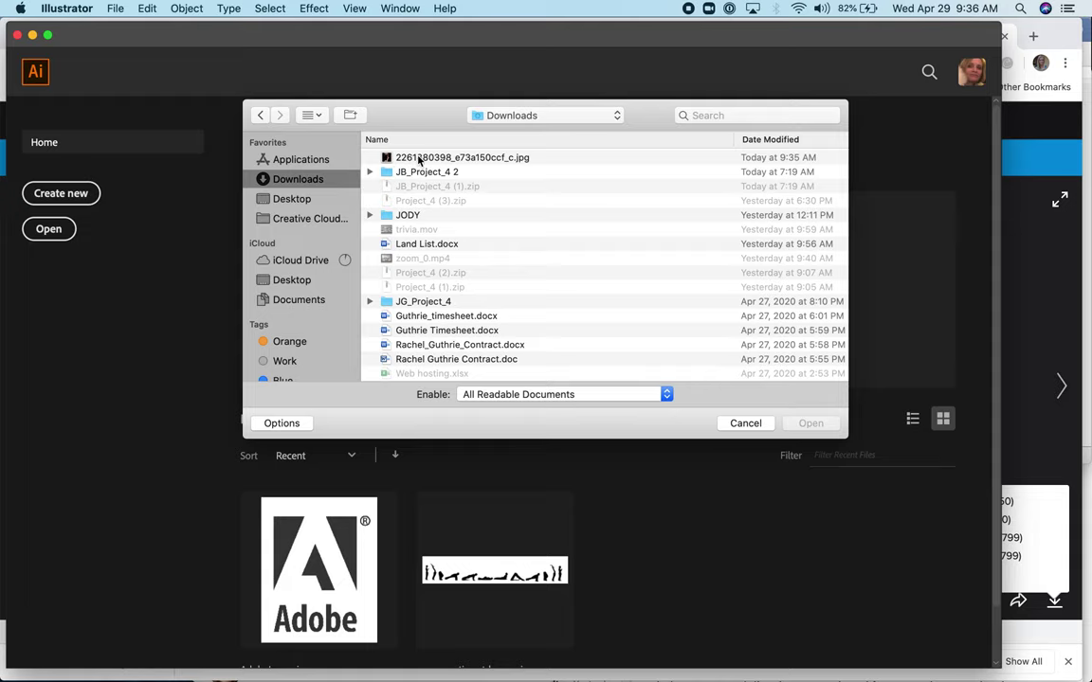
{"action": "left_click", "coordinate": [418, 158]}
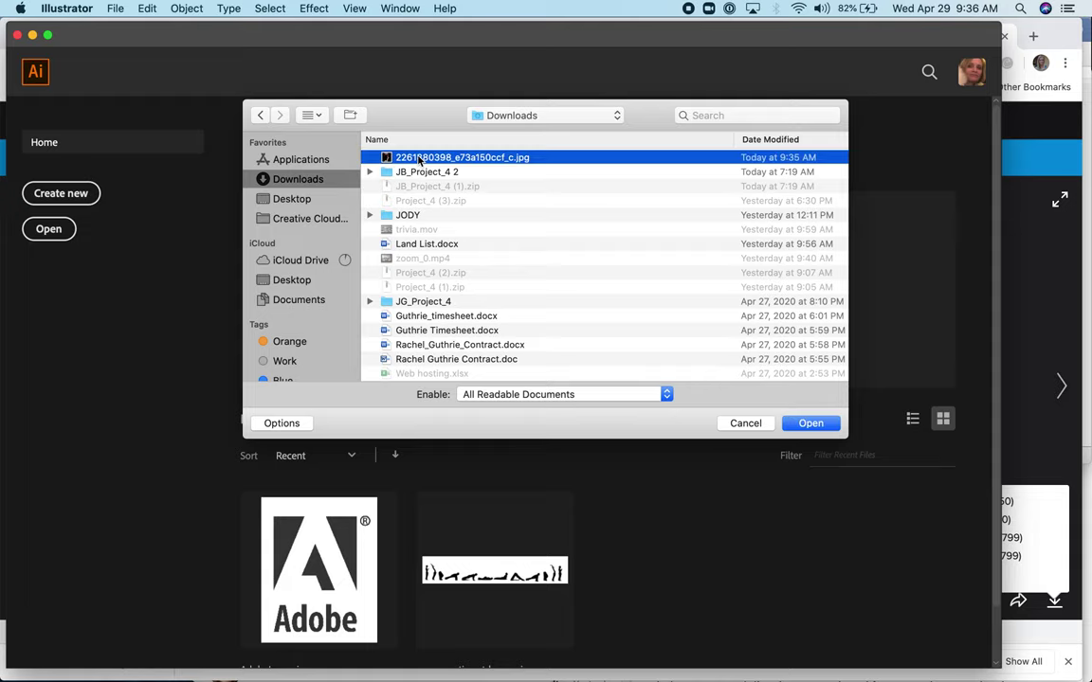
{"action": "left_click", "coordinate": [811, 424]}
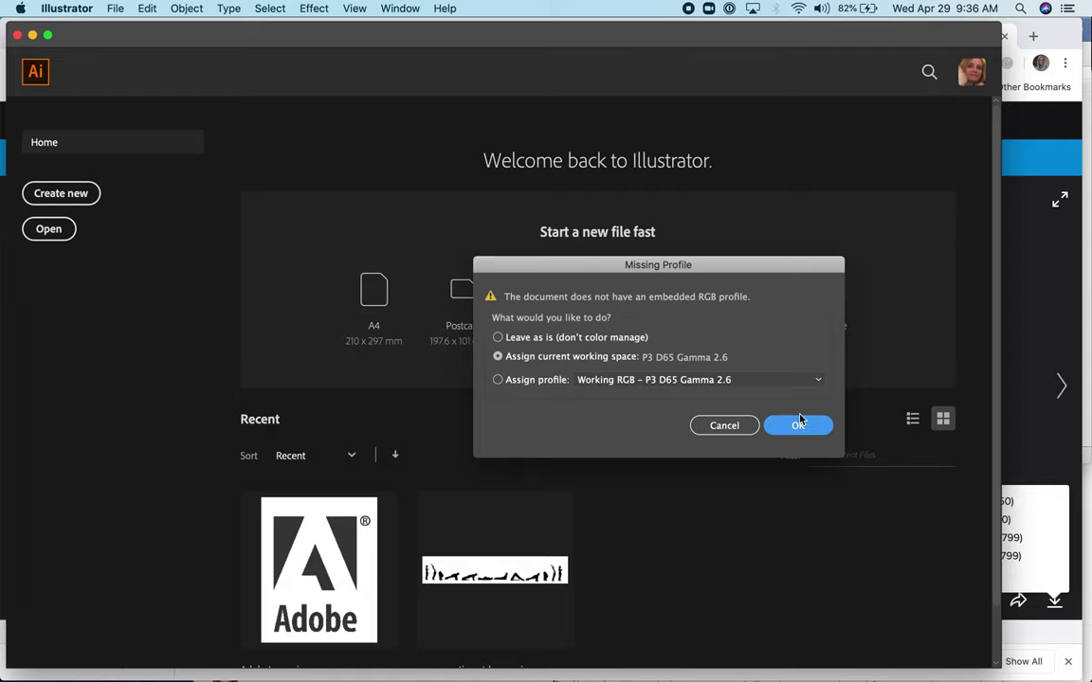
{"action": "left_click", "coordinate": [799, 422]}
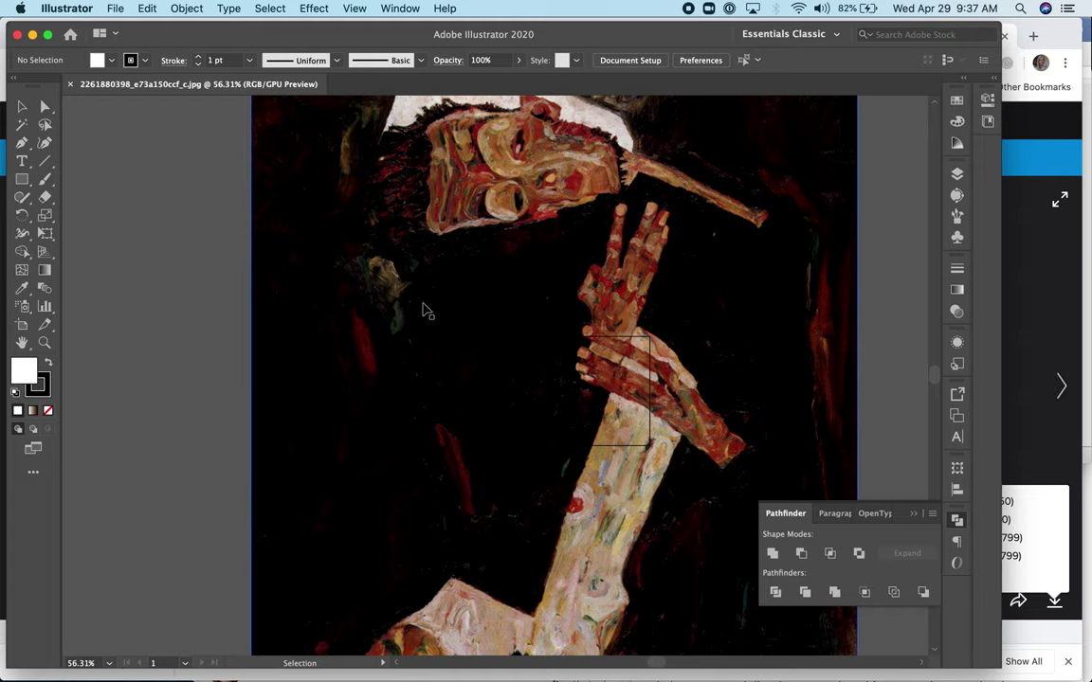
- Zoom the view out to 33.33% so the whole painting fits the window
{"action": "left_click", "coordinate": [44, 345]}
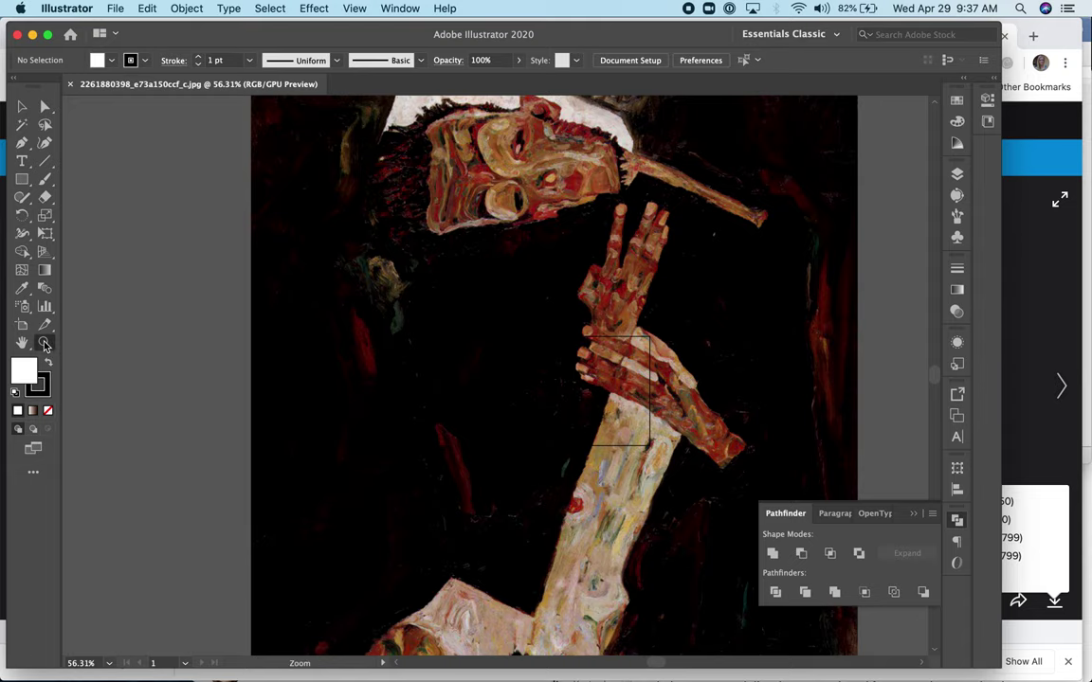
{"action": "left_click", "coordinate": [345, 380], "text": "alt"}
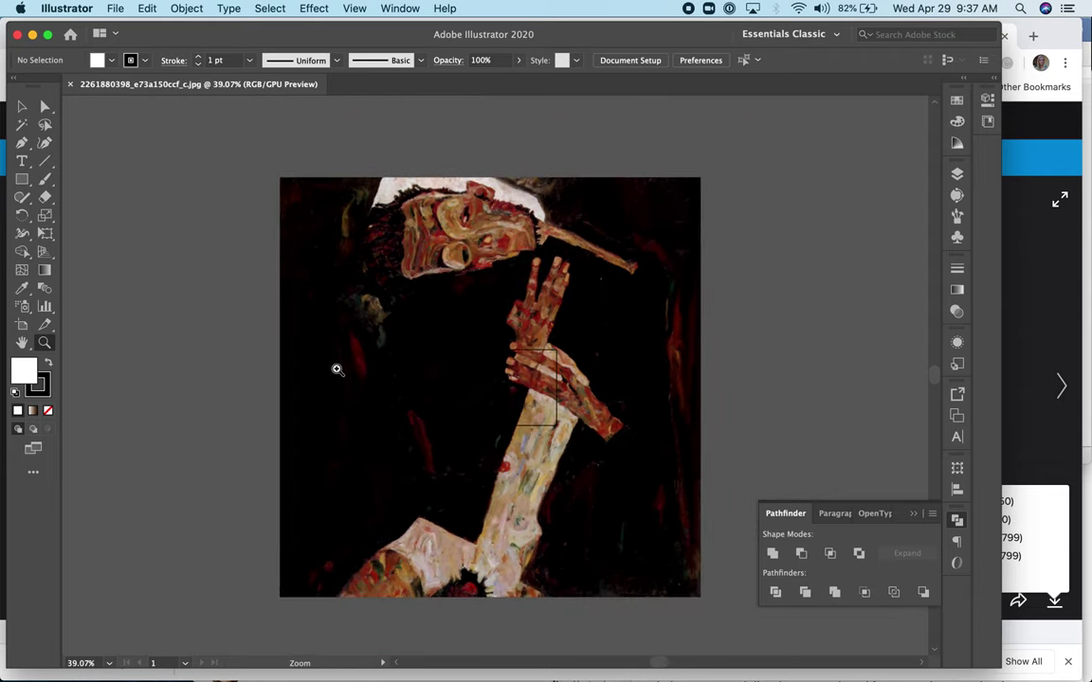
{"action": "key", "text": "super+equal"}
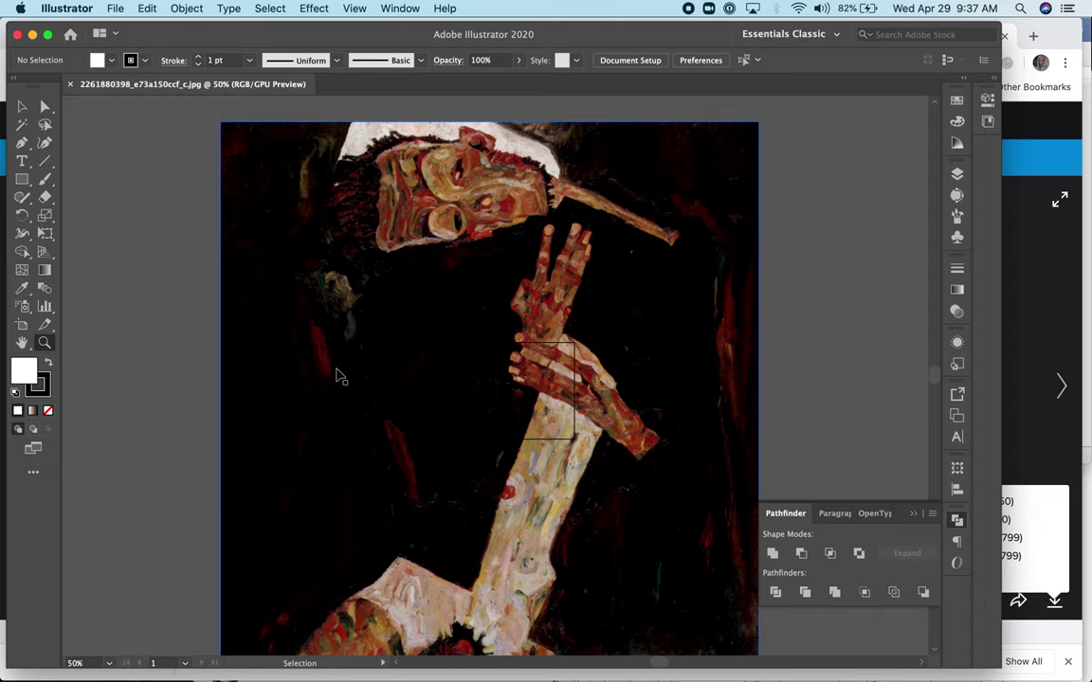
{"action": "key", "text": "super+minus"}
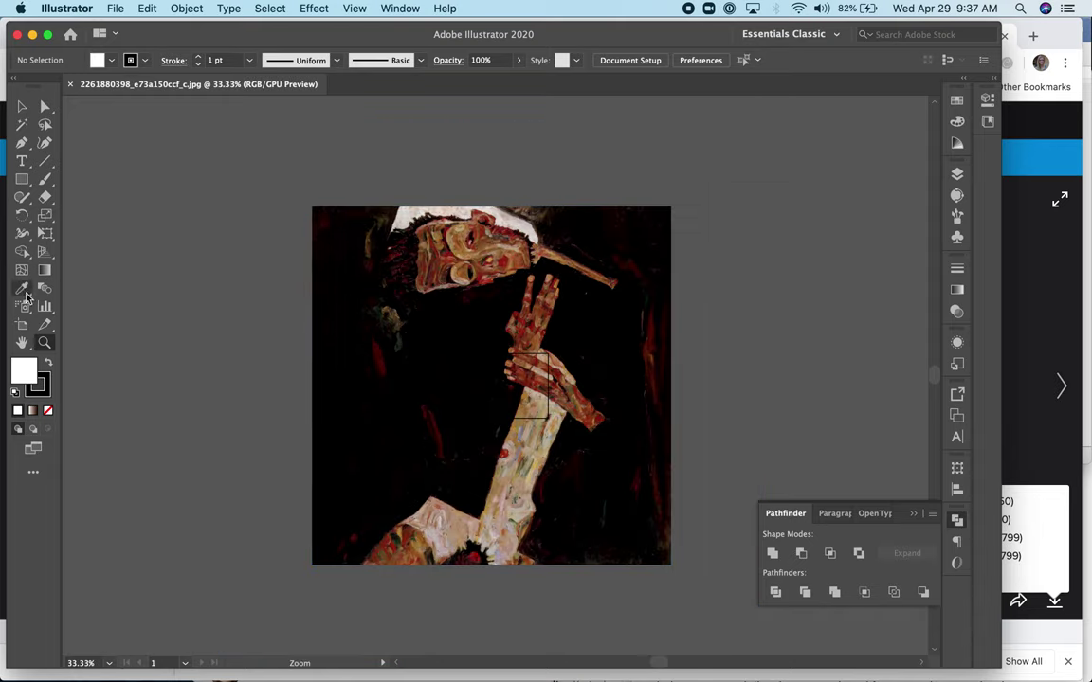
{"action": "left_click", "coordinate": [23, 325]}
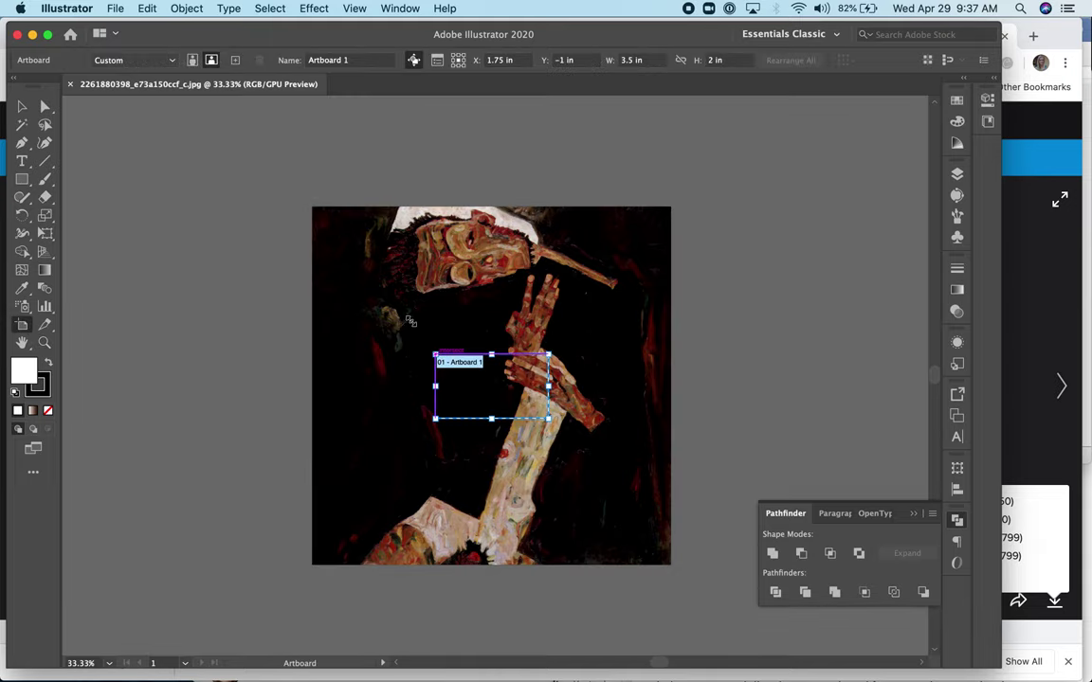
- Drag Artboard 1's corners to the painting's edges, making it about 11.08 × 11.06 in
{"action": "left_click_drag", "start_coordinate": [434, 355], "coordinate": [313, 208]}
{"action": "left_click_drag", "start_coordinate": [547, 418], "coordinate": [670, 566]}
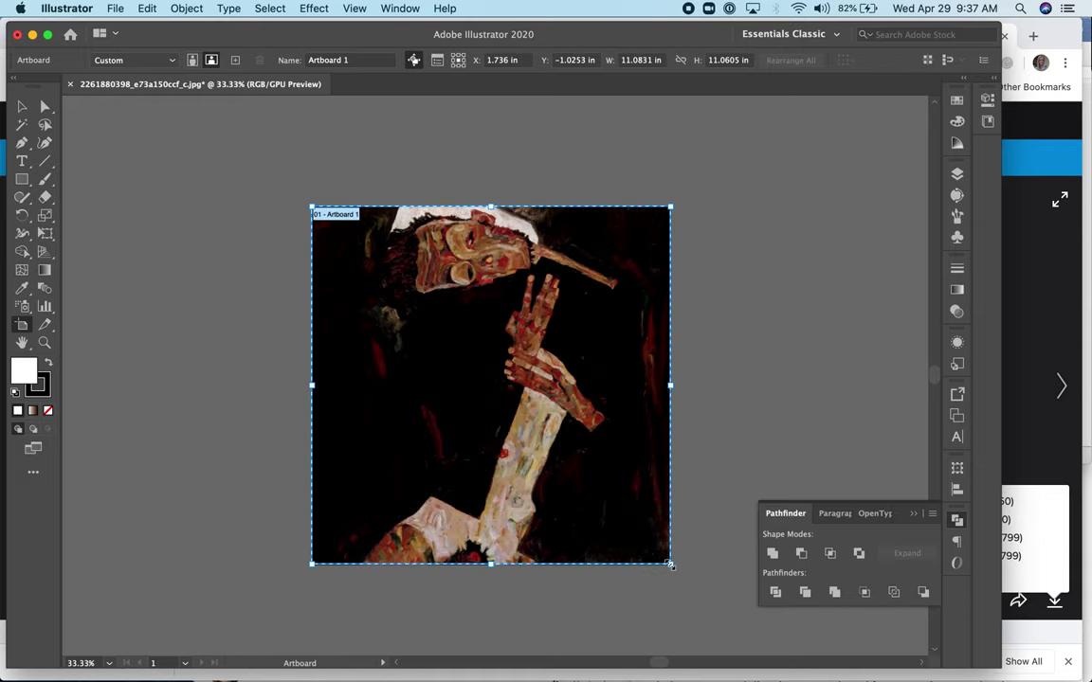
{"action": "left_click", "coordinate": [958, 174]}
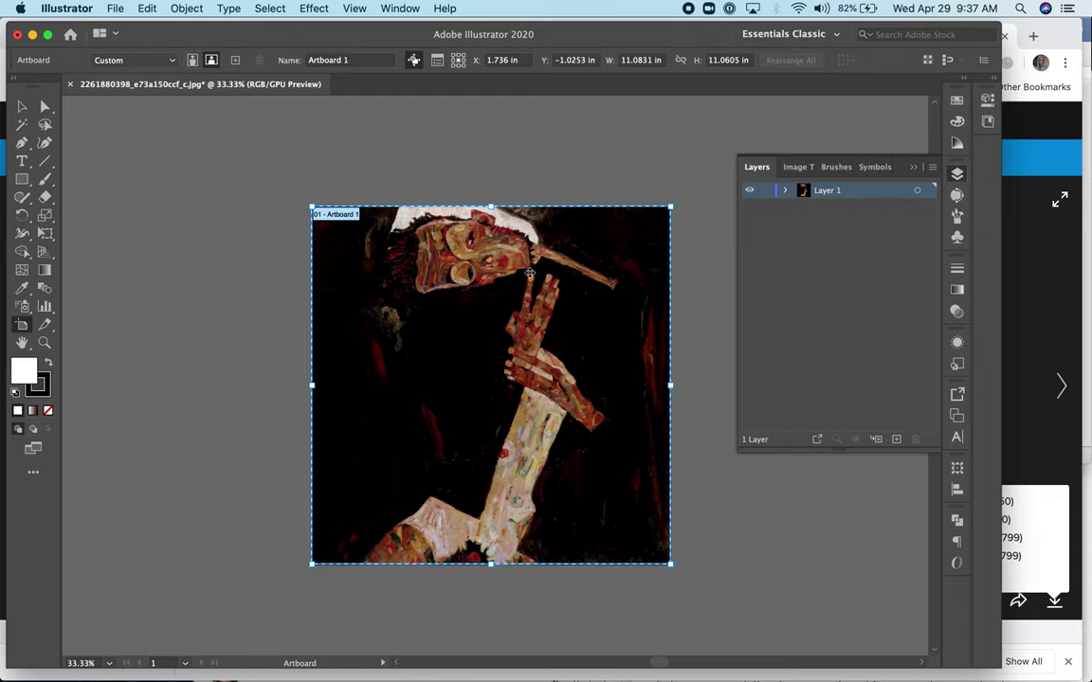
- Rename Layer 1 to 'Original Art' in the Layers panel and lock it
{"action": "double_click", "coordinate": [827, 192]}
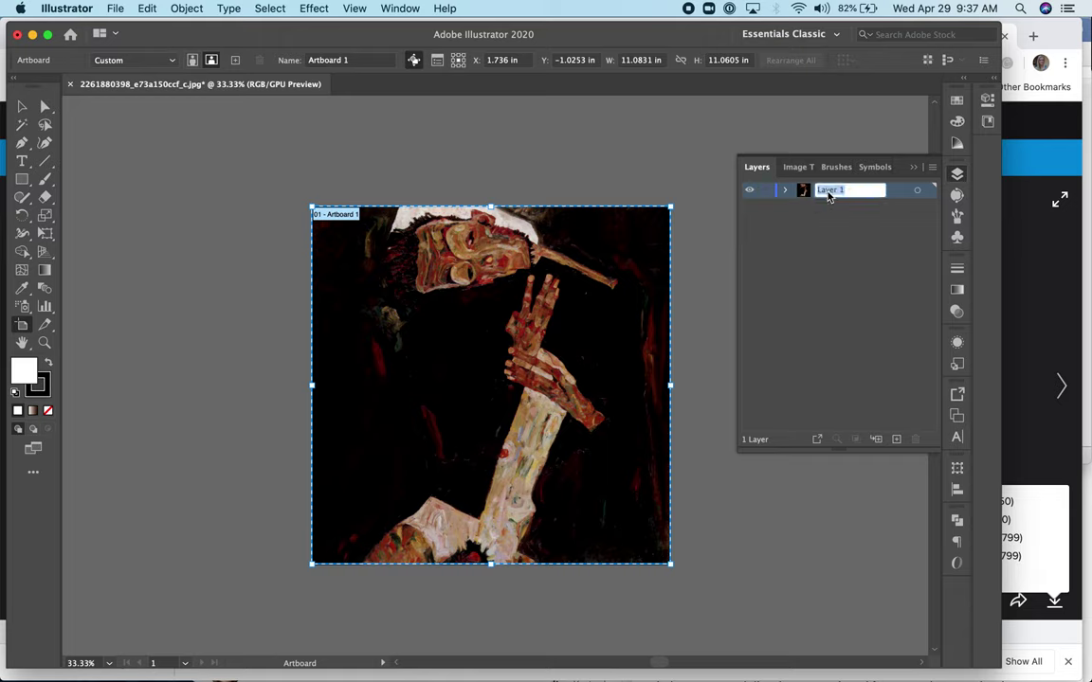
{"action": "type", "text": "Original Art"}
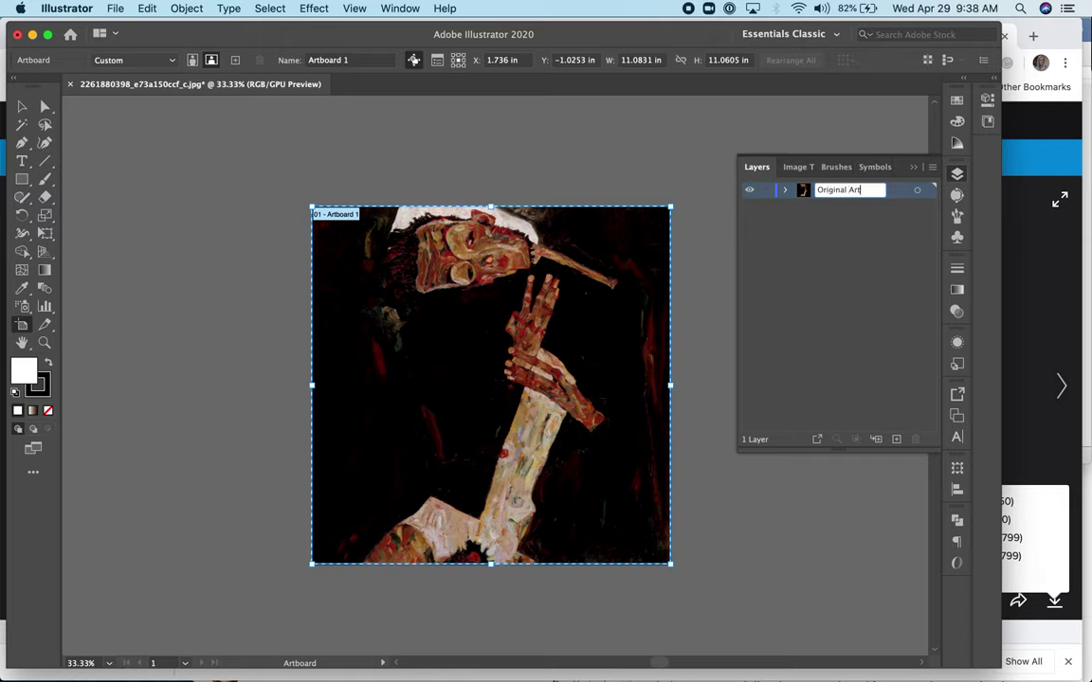
{"action": "key", "text": "Return"}
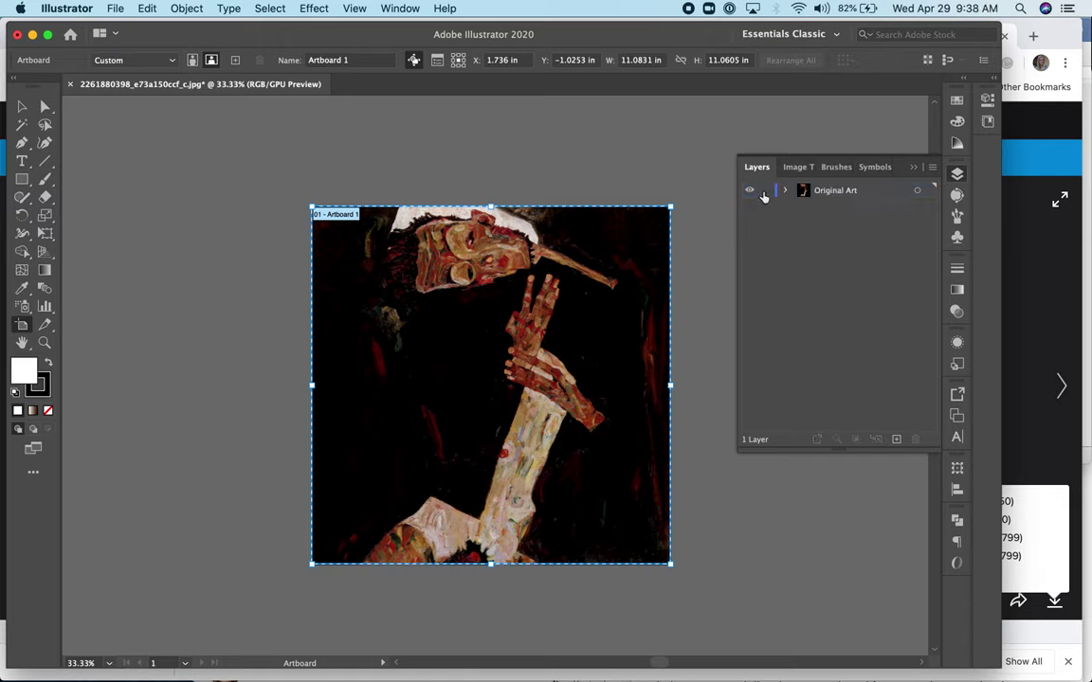
{"action": "left_click", "coordinate": [765, 191]}
- Add a new layer above Original Art and name it 'My Art'
{"action": "left_click", "coordinate": [897, 441]}
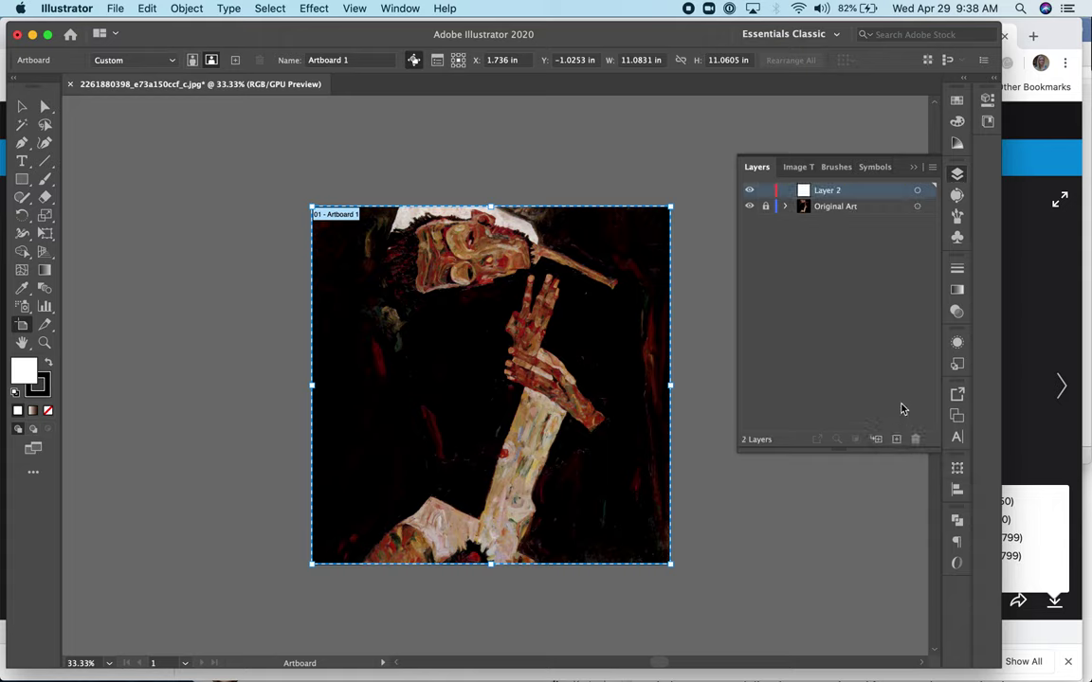
{"action": "double_click", "coordinate": [829, 190]}
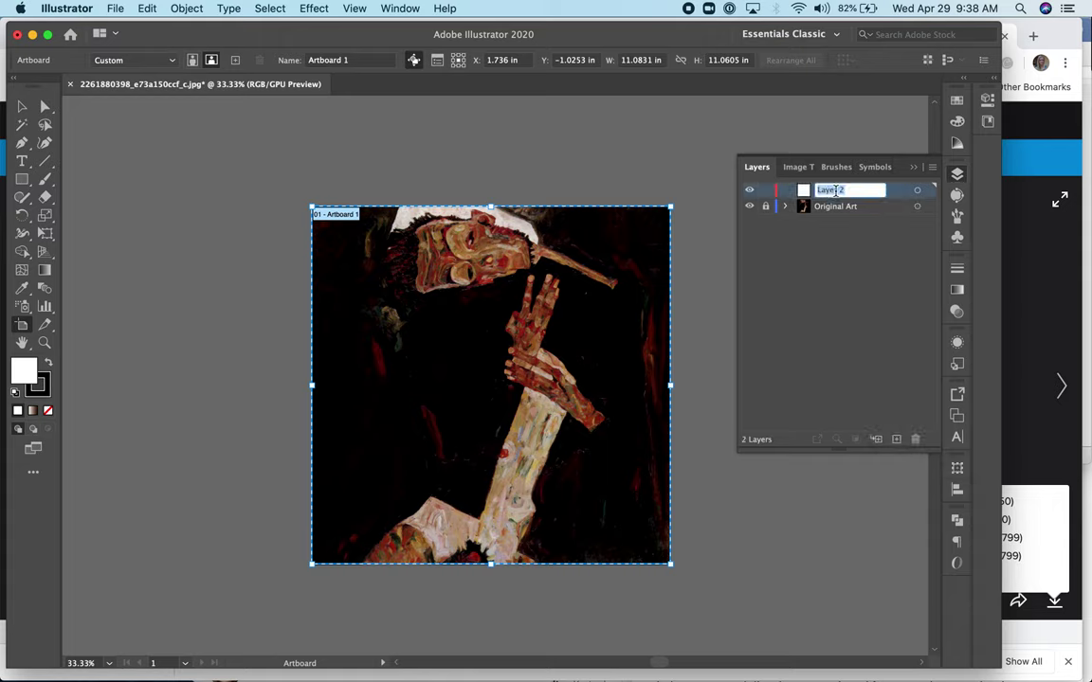
{"action": "type", "text": "My Art"}
{"action": "key", "text": "Return"}
- Choose the Rectangle tool and target the My Art layer for drawing
{"action": "left_click", "coordinate": [840, 209]}
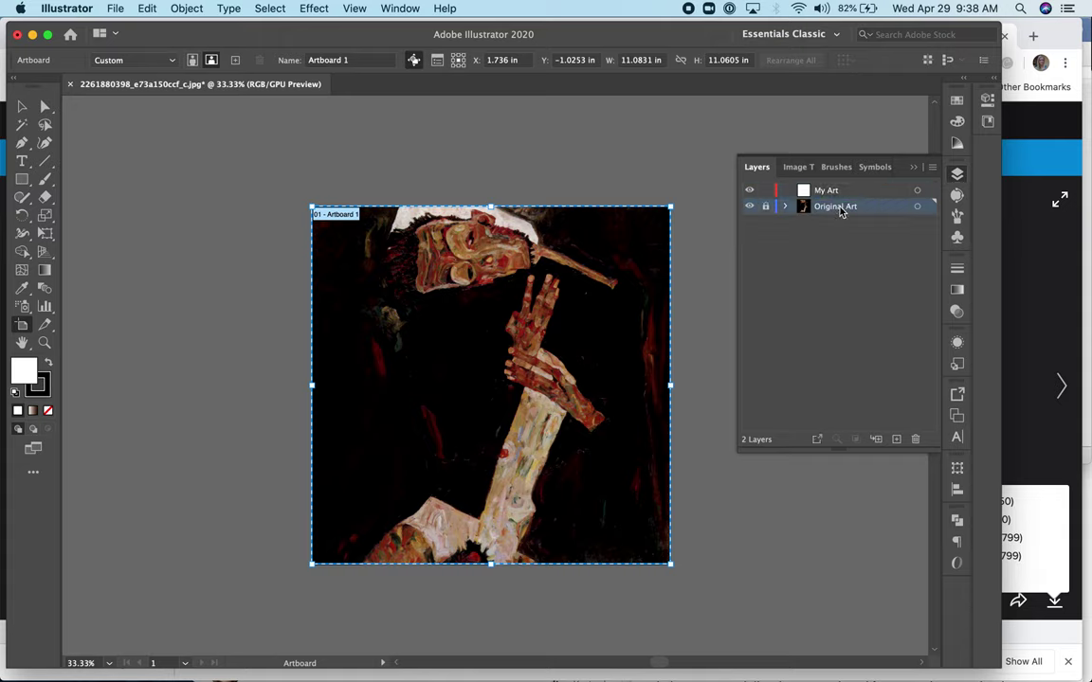
{"action": "left_click", "coordinate": [834, 192]}
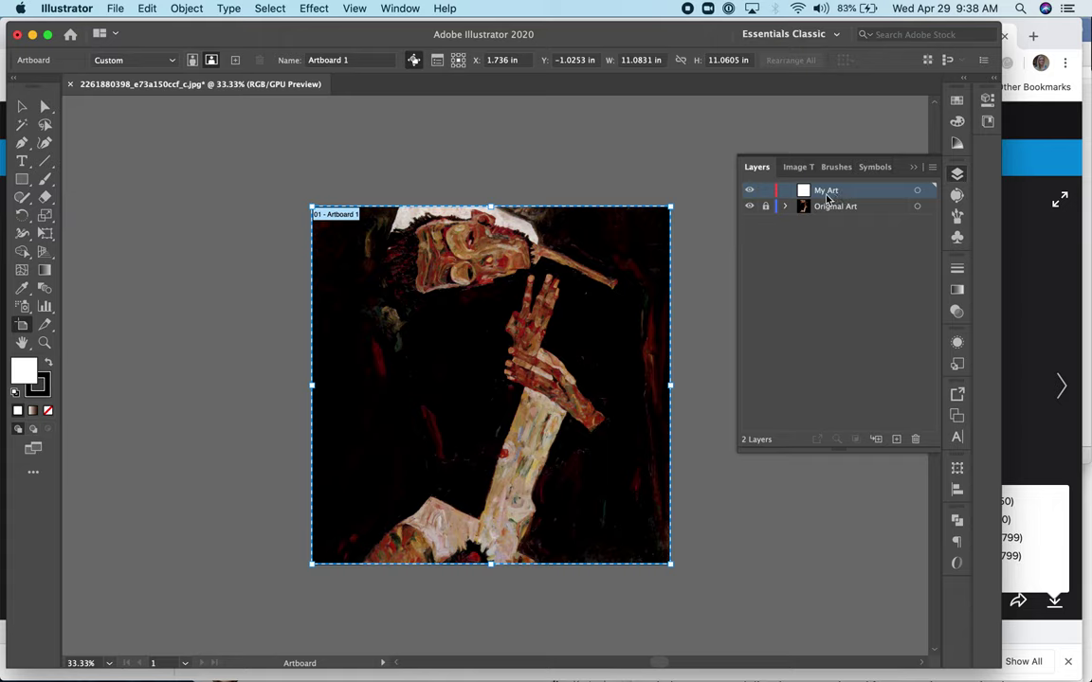
{"action": "left_click", "coordinate": [853, 210]}
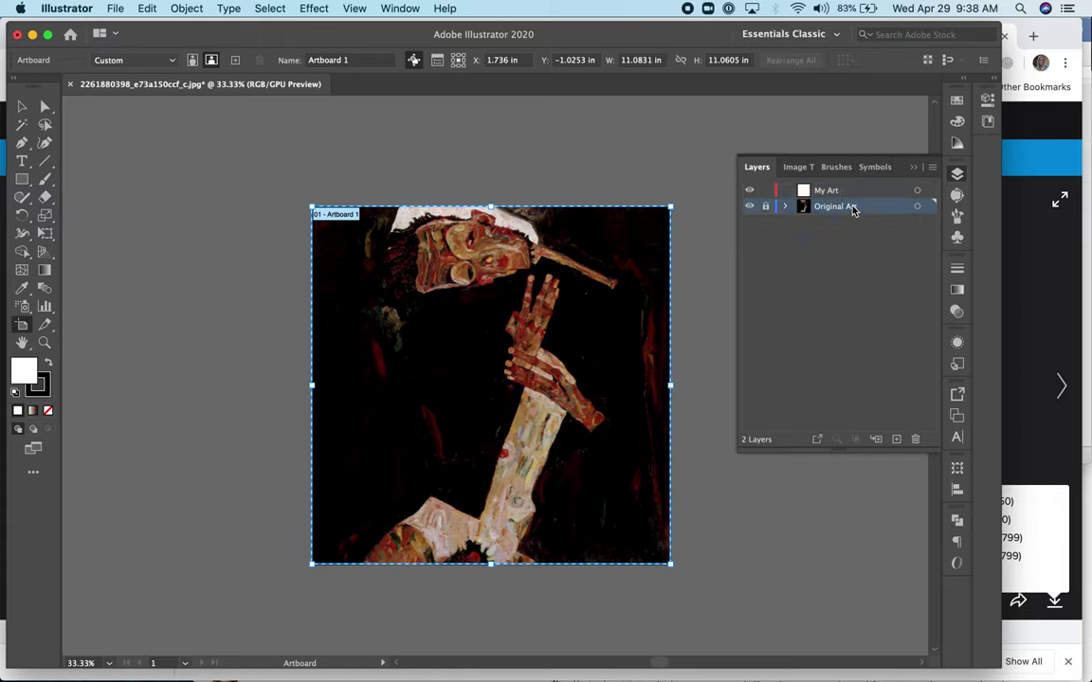
{"action": "left_click", "coordinate": [834, 193]}
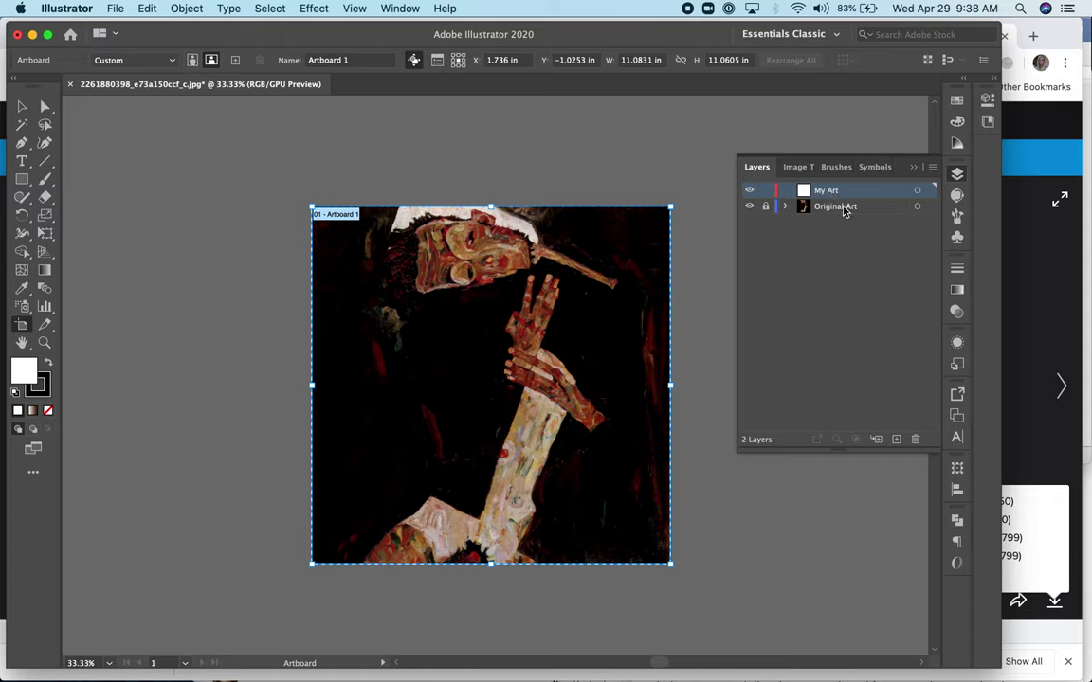
{"action": "left_click", "coordinate": [844, 208]}
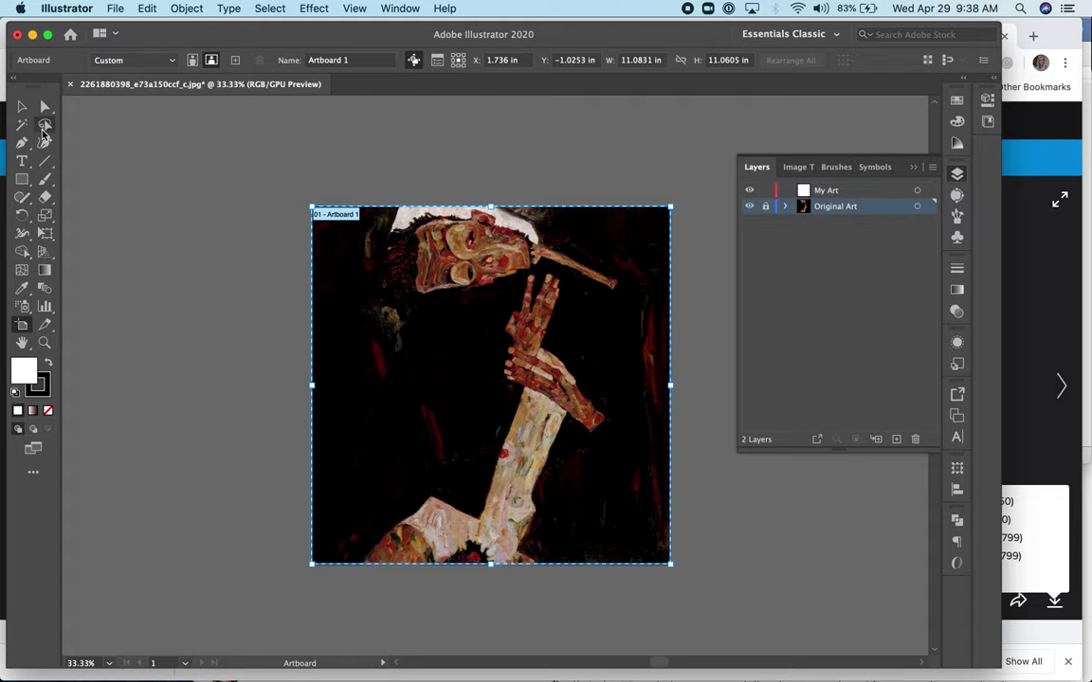
{"action": "left_click", "coordinate": [21, 179]}
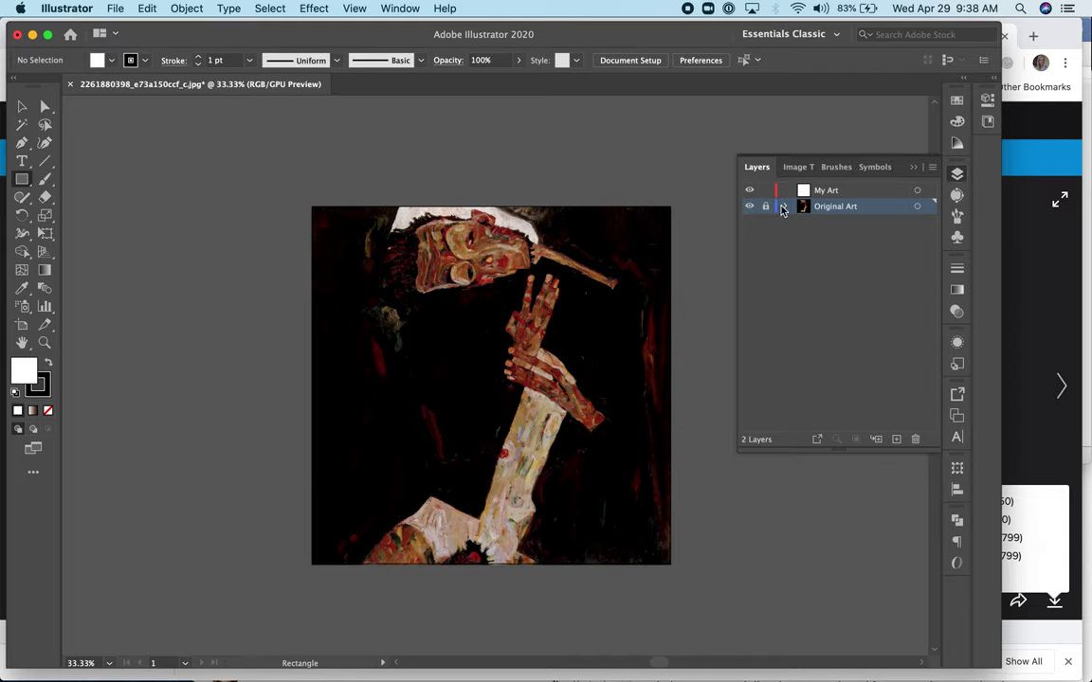
{"action": "left_click", "coordinate": [848, 192]}
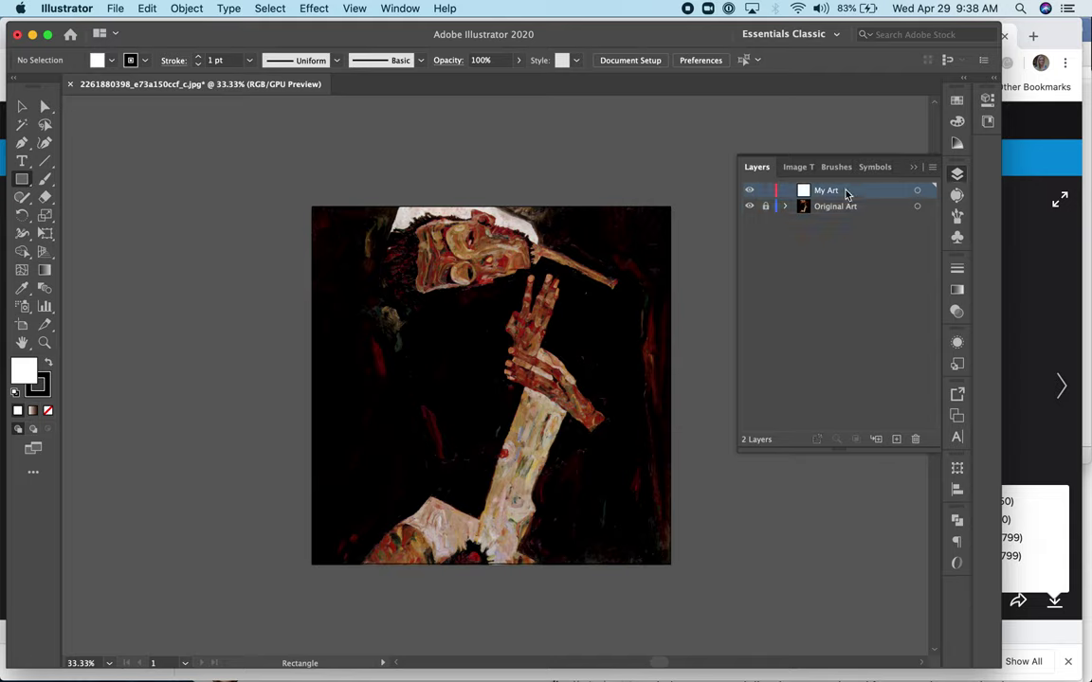
{"action": "left_click", "coordinate": [960, 103]}
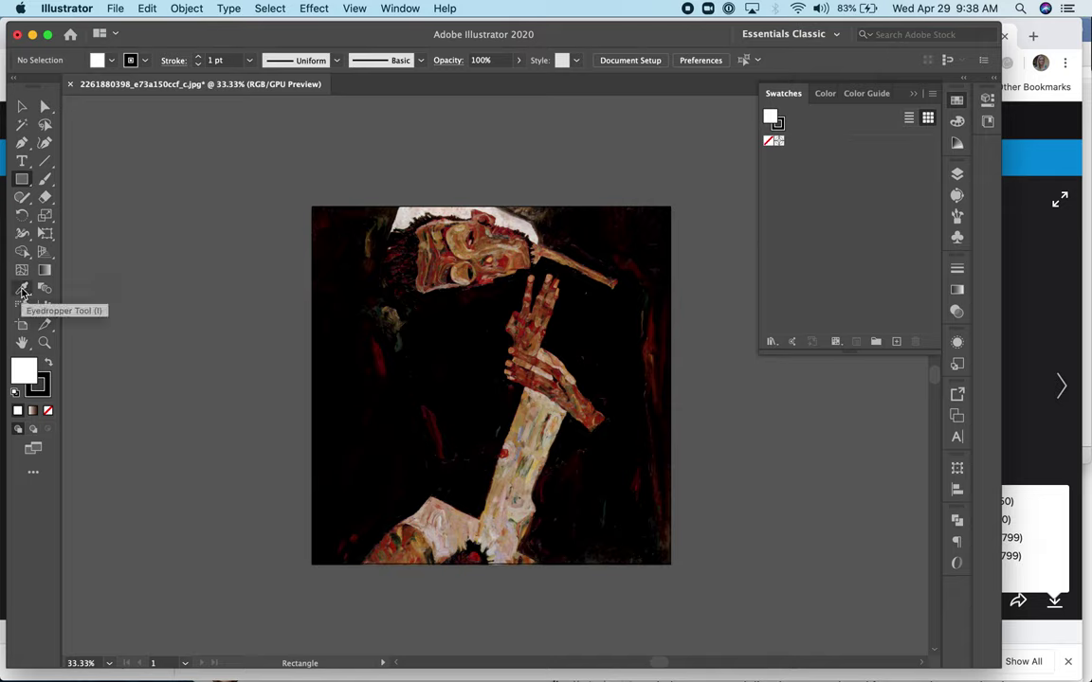
- Save the arm's golden tan (R=165 G=146 B=92) as a new swatch, then sample a dark red
{"action": "left_click", "coordinate": [23, 291]}
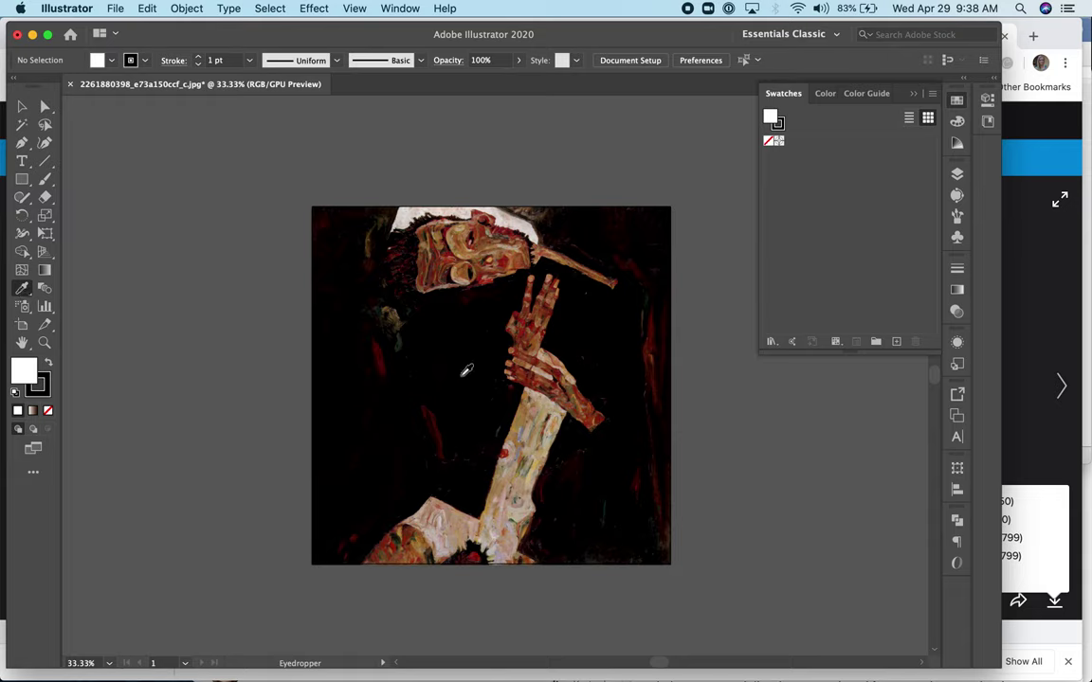
{"action": "left_click", "coordinate": [524, 415]}
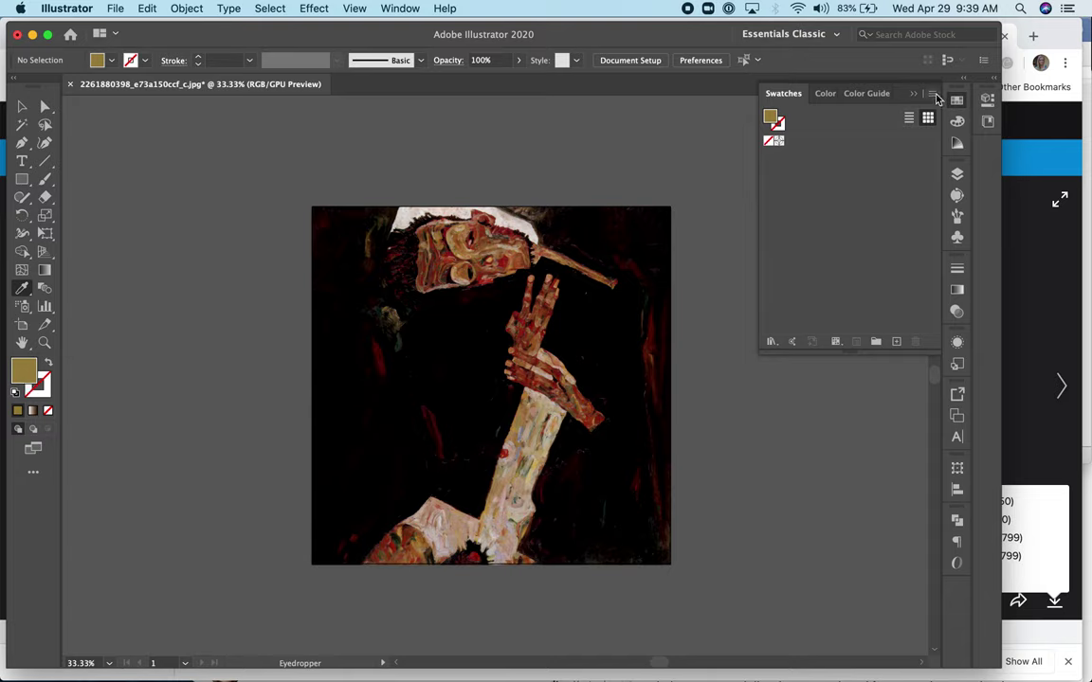
{"action": "left_click", "coordinate": [934, 96]}
{"action": "left_click", "coordinate": [858, 96]}
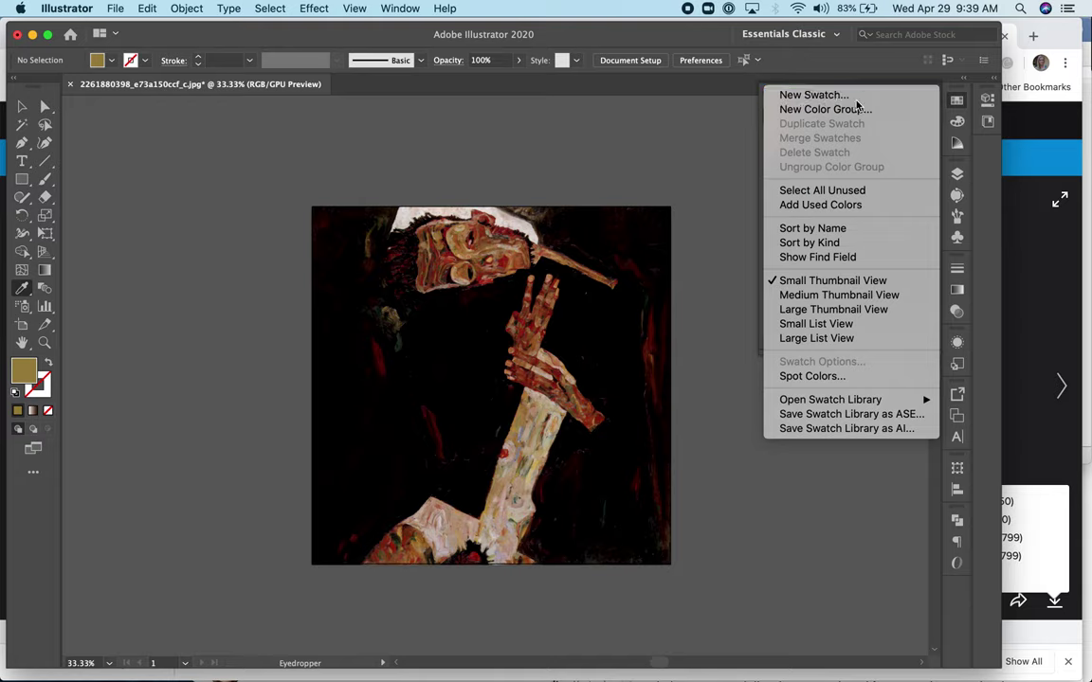
{"action": "left_click", "coordinate": [633, 461]}
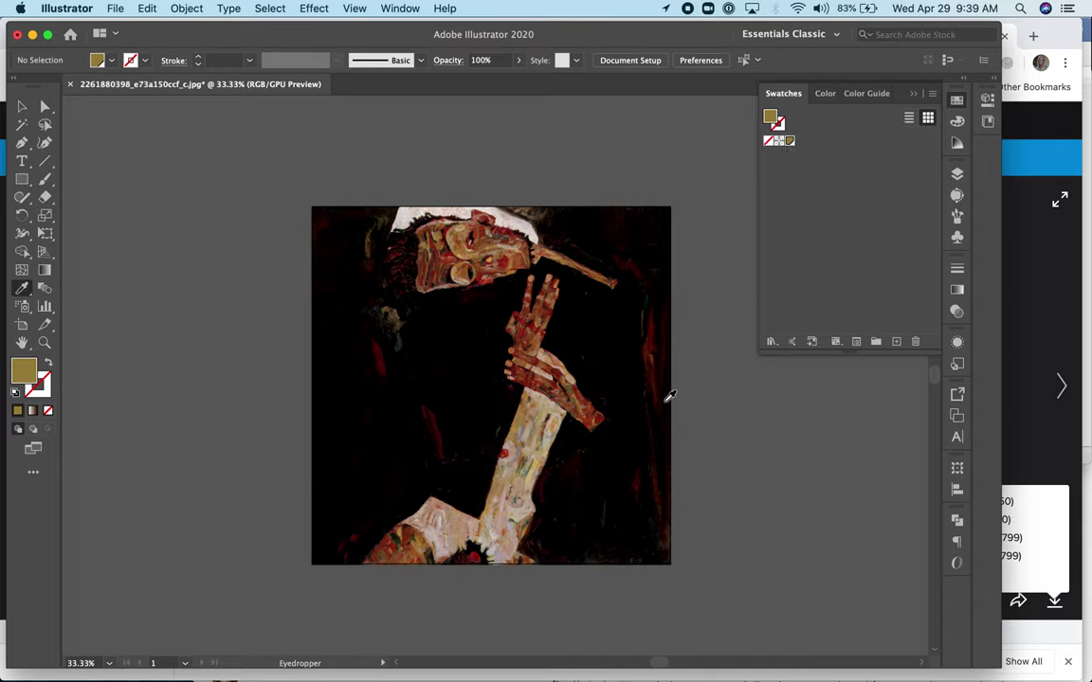
{"action": "left_click", "coordinate": [564, 369]}
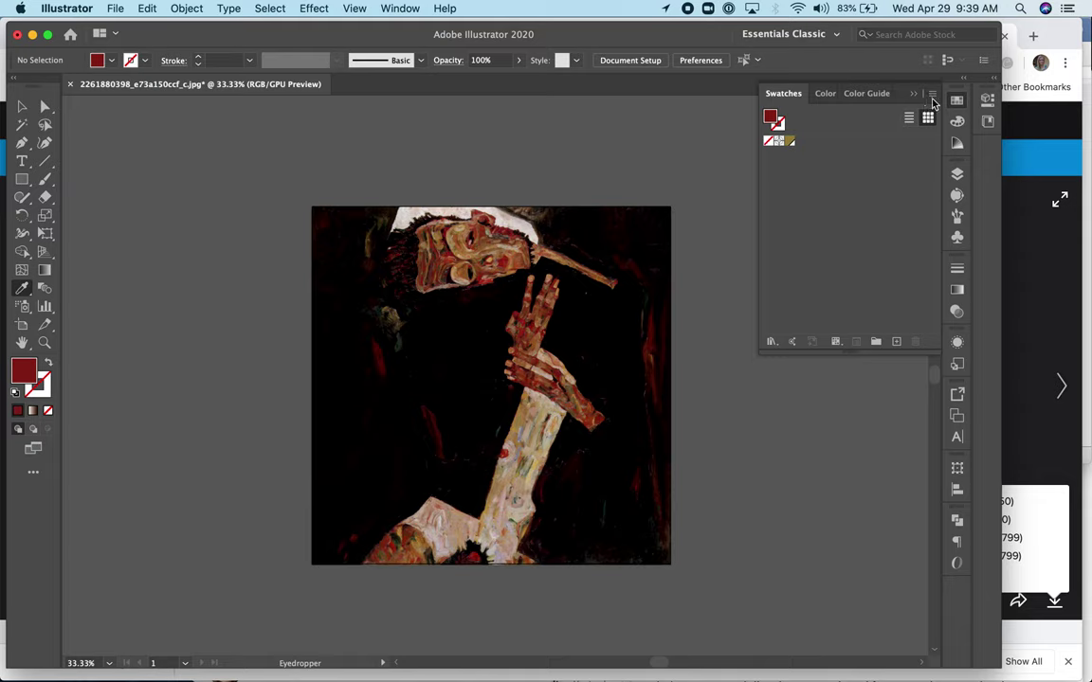
- Save the sampled dark red and the background black as new swatches
{"action": "left_click", "coordinate": [932, 95]}
{"action": "left_click", "coordinate": [907, 95]}
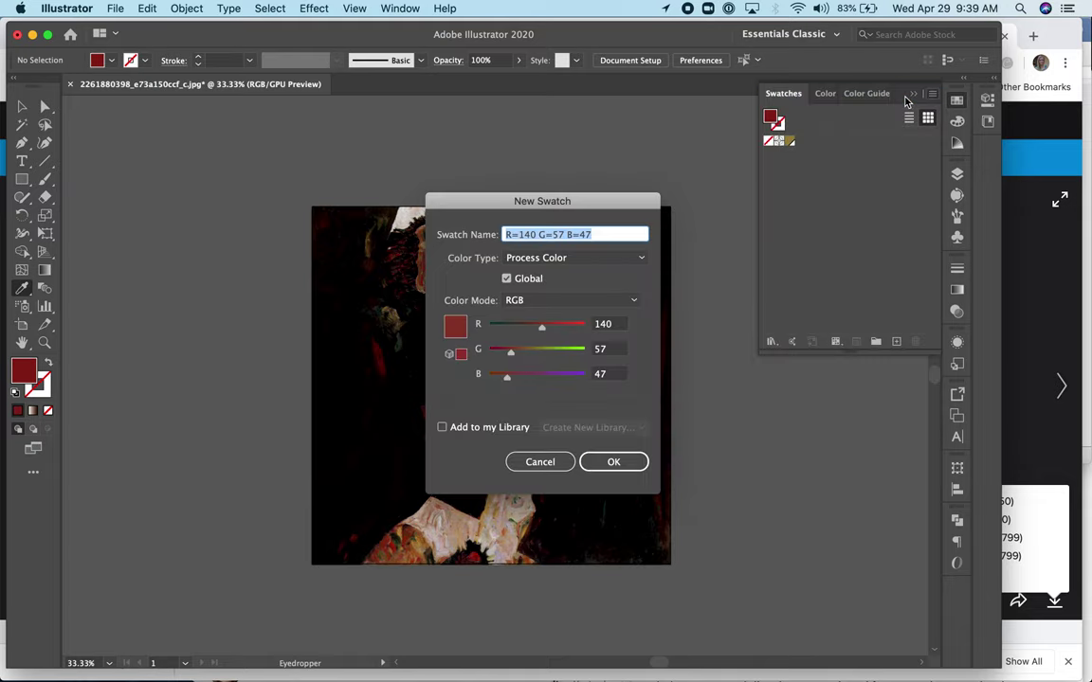
{"action": "left_click", "coordinate": [614, 461]}
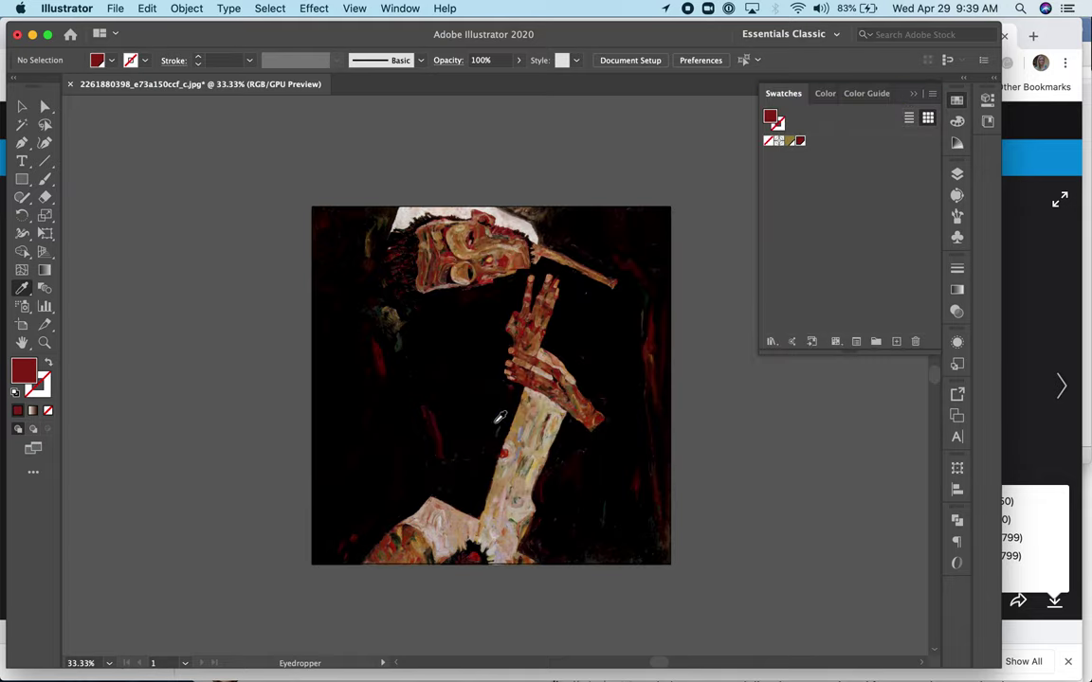
{"action": "left_click", "coordinate": [496, 423]}
{"action": "left_click", "coordinate": [932, 93]}
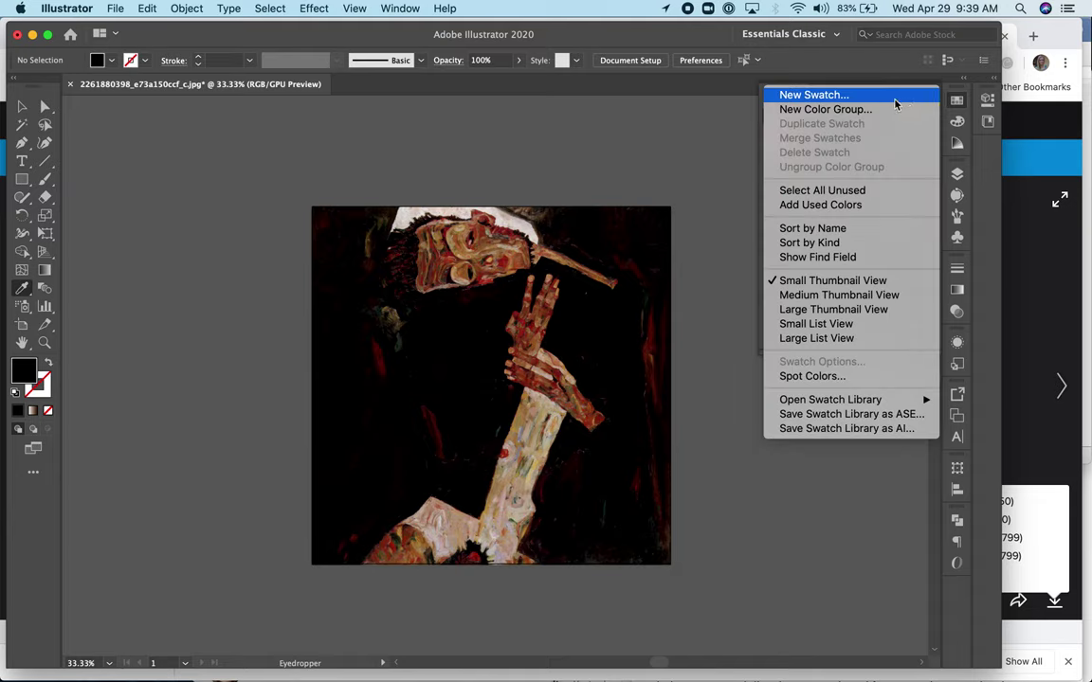
{"action": "left_click", "coordinate": [893, 100]}
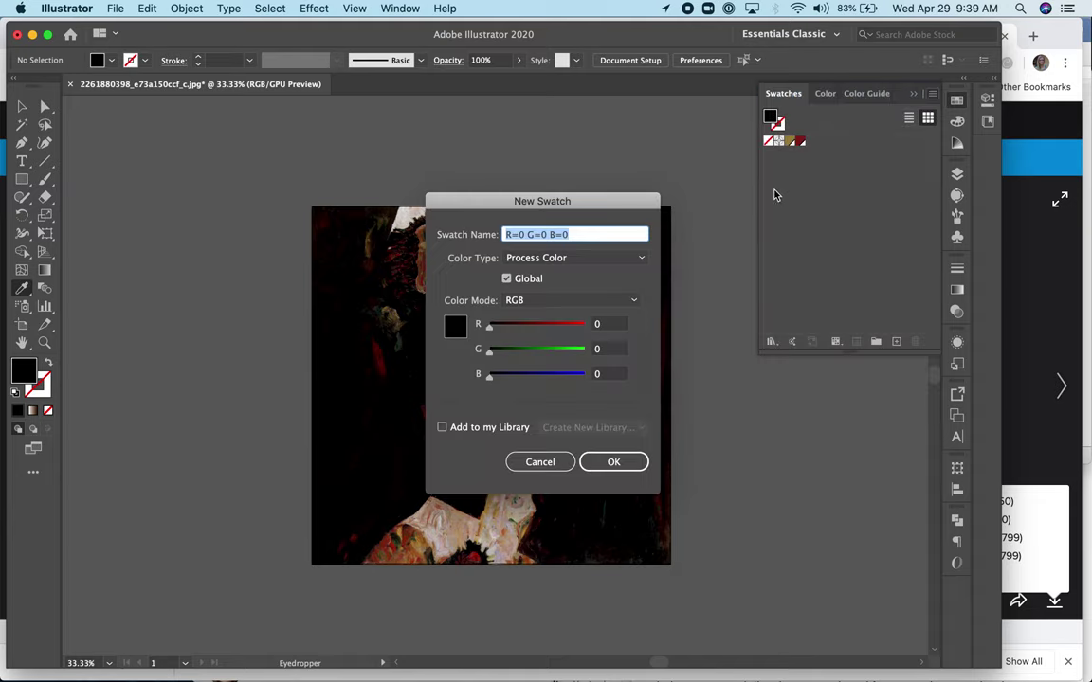
{"action": "left_click", "coordinate": [614, 462]}
- Add swatches for the arm's beige and a deeper dark red from the painting
{"action": "left_click", "coordinate": [472, 456]}
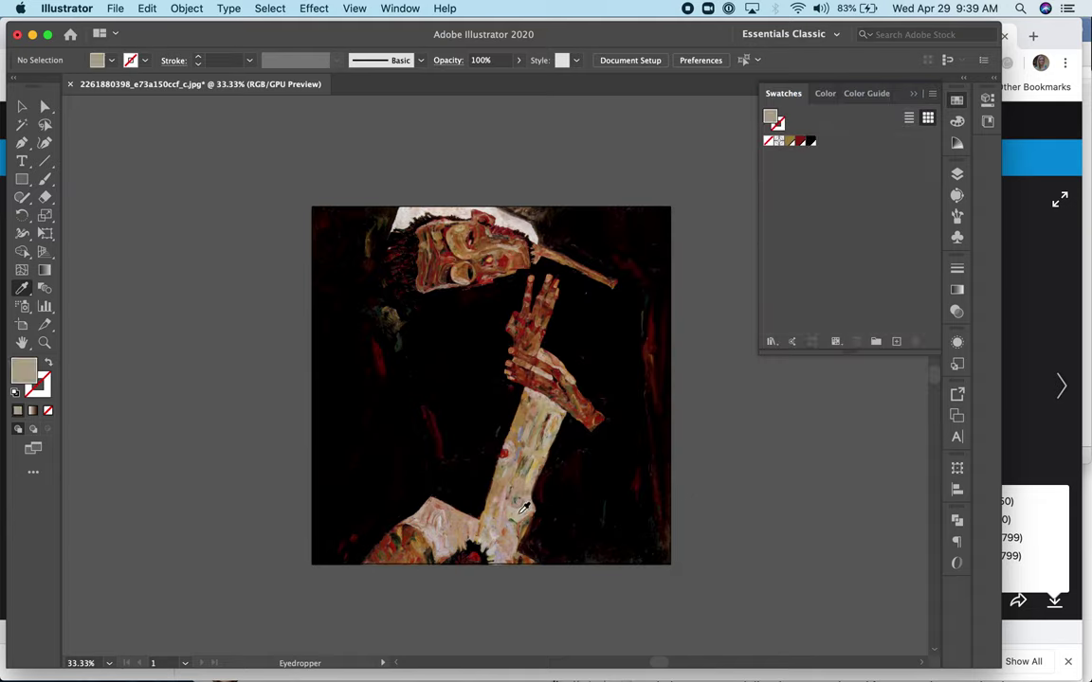
{"action": "left_click", "coordinate": [933, 94]}
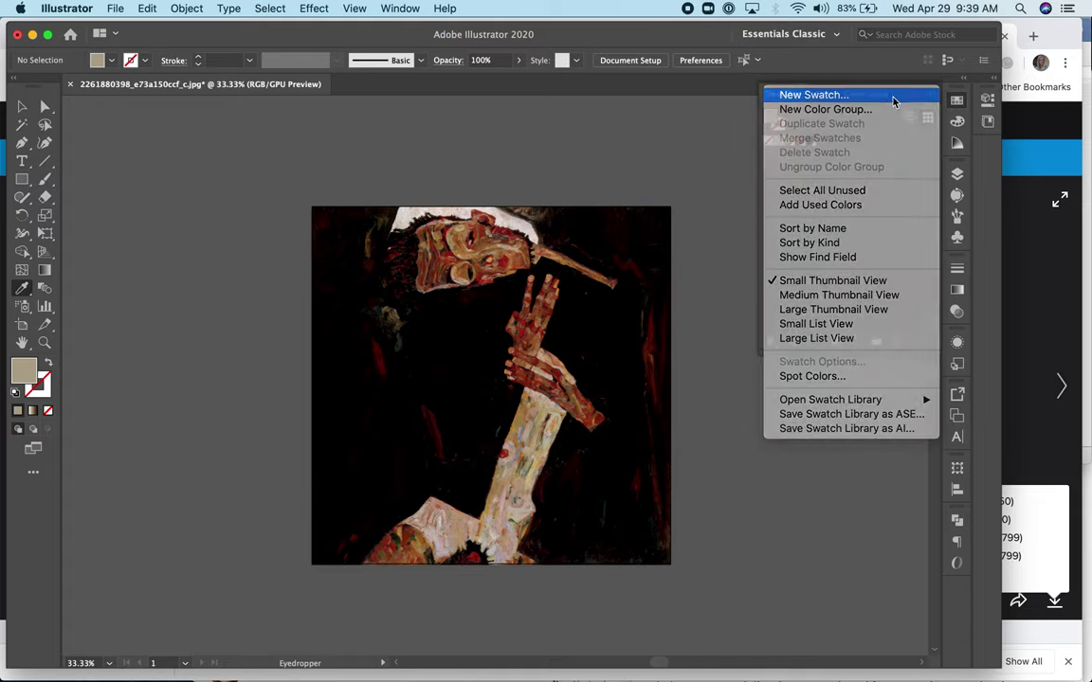
{"action": "left_click", "coordinate": [893, 101]}
{"action": "left_click", "coordinate": [614, 462]}
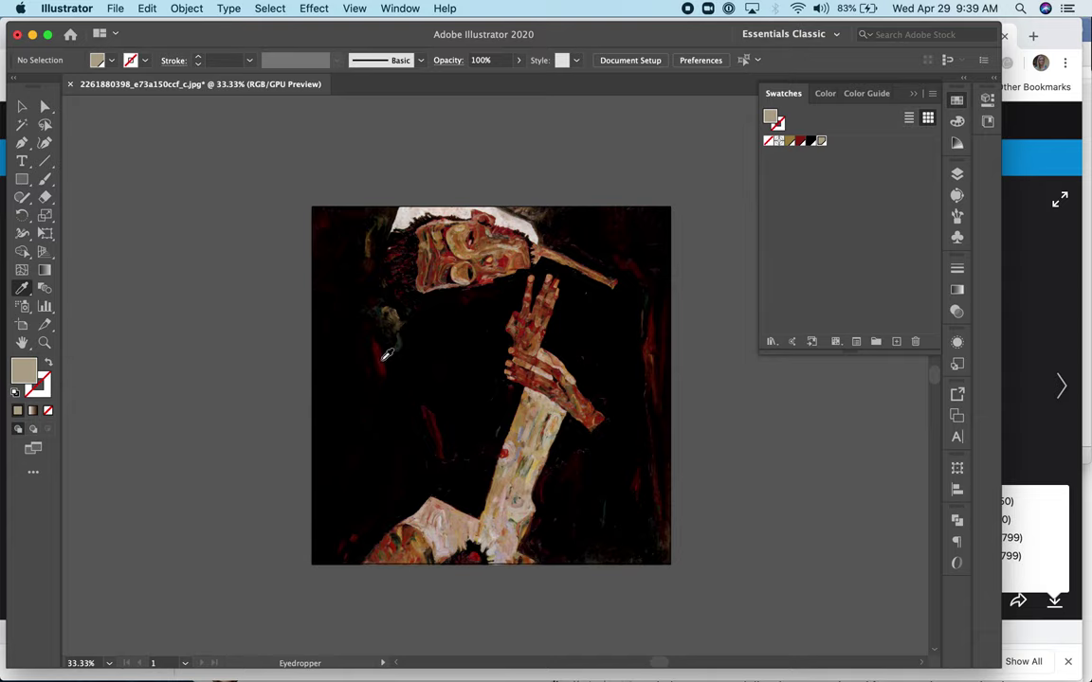
{"action": "left_click", "coordinate": [345, 324]}
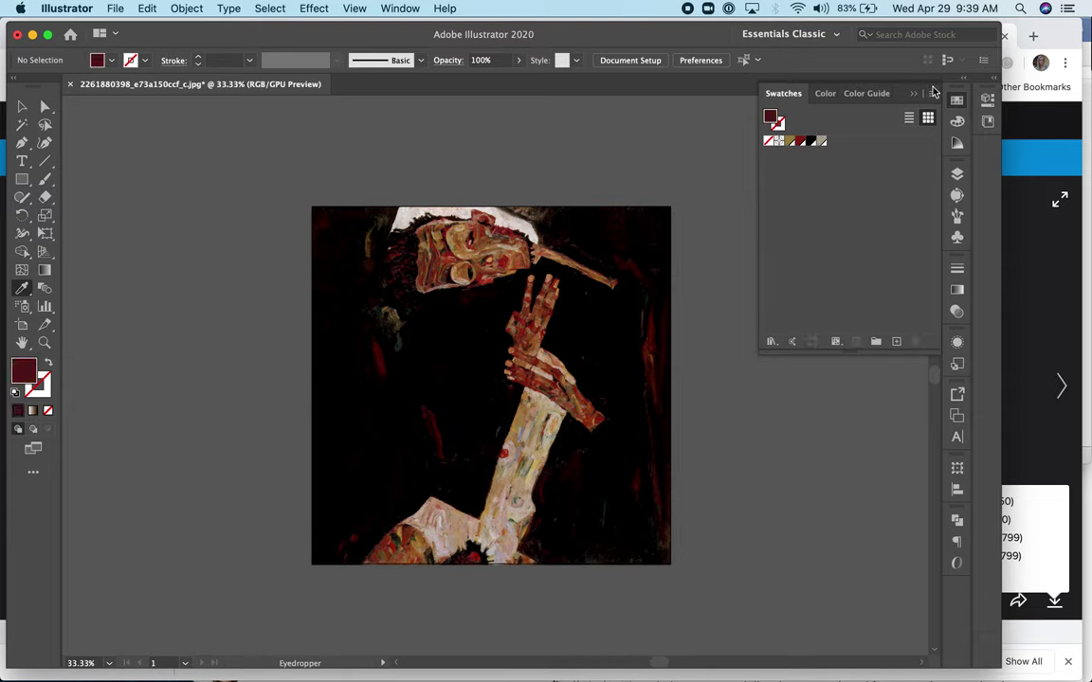
{"action": "left_click", "coordinate": [932, 93]}
{"action": "left_click", "coordinate": [562, 366]}
{"action": "left_click", "coordinate": [625, 460]}
- Save the face's orange-brown and the stick's brown as new swatches
{"action": "left_click", "coordinate": [519, 249]}
{"action": "left_click", "coordinate": [933, 93]}
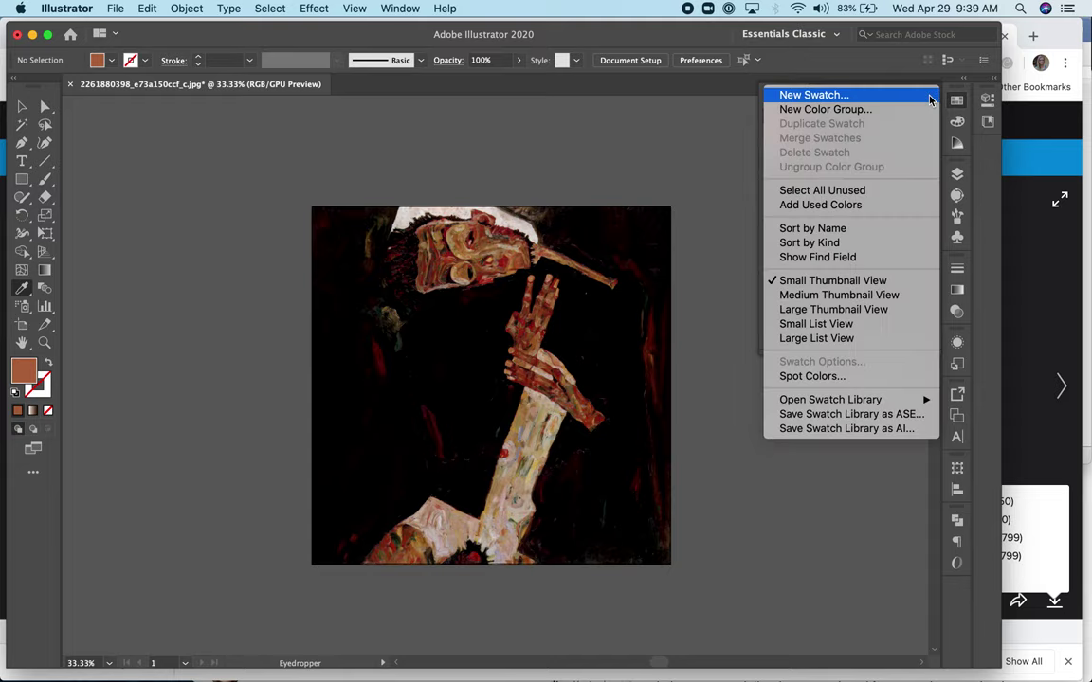
{"action": "left_click", "coordinate": [909, 99]}
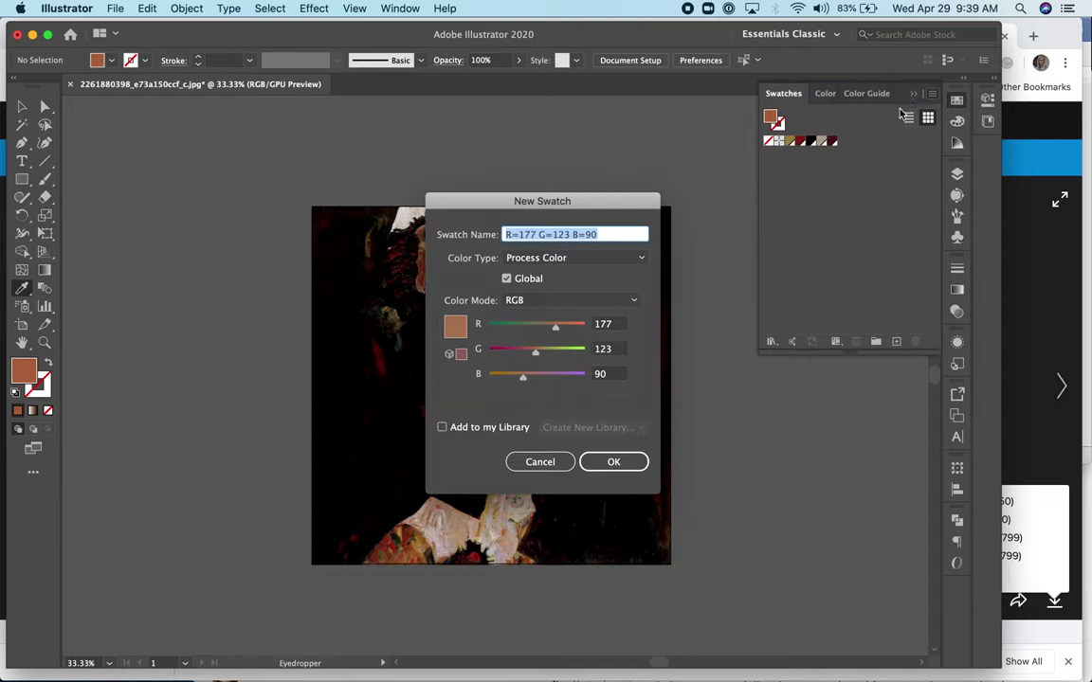
{"action": "left_click", "coordinate": [614, 462]}
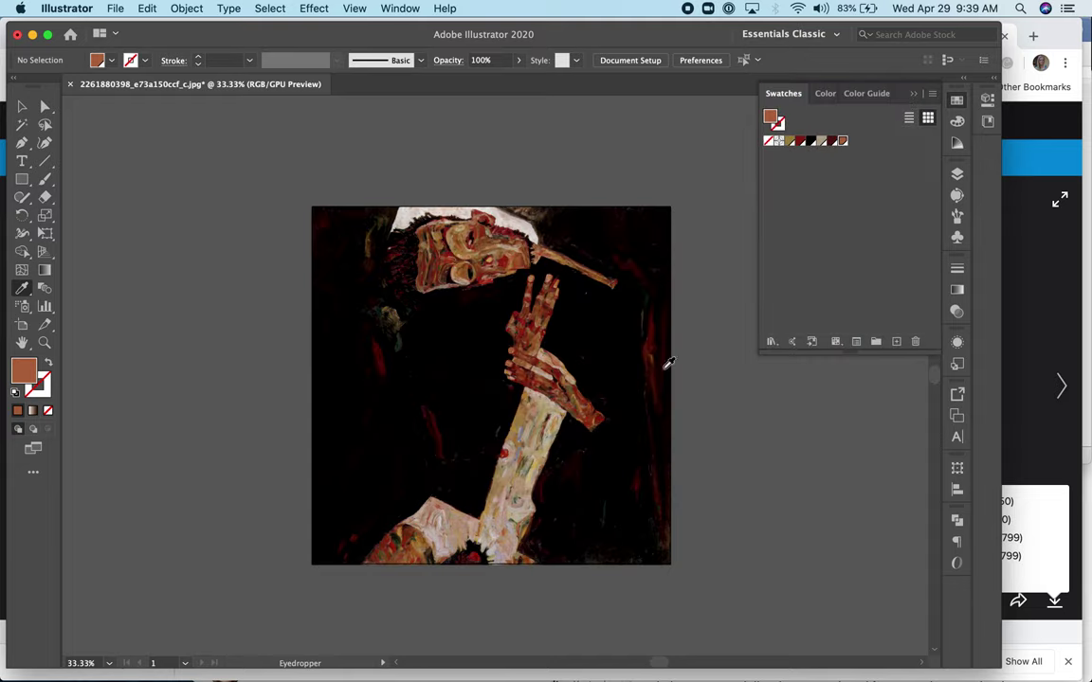
{"action": "left_click", "coordinate": [635, 414]}
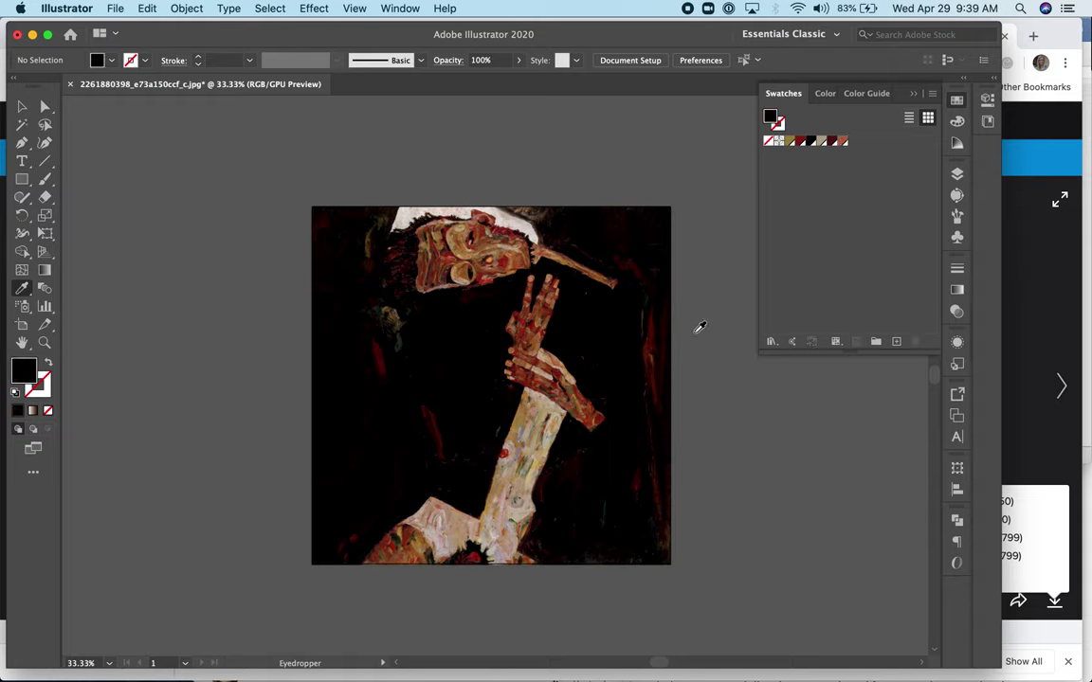
{"action": "left_click", "coordinate": [598, 270]}
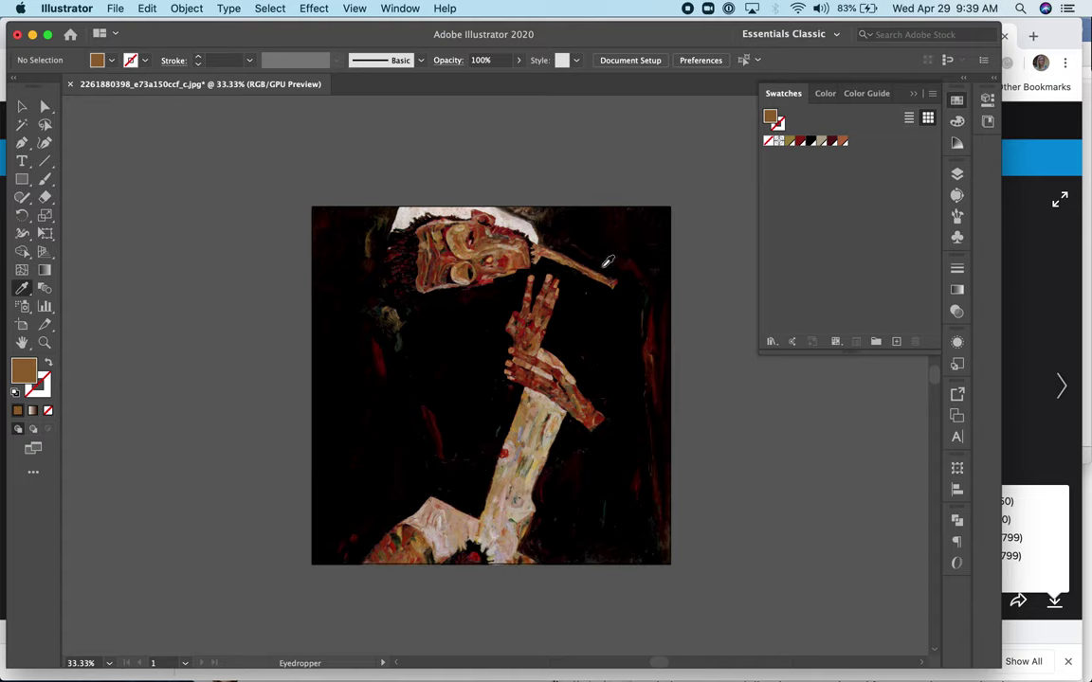
{"action": "left_click", "coordinate": [931, 93]}
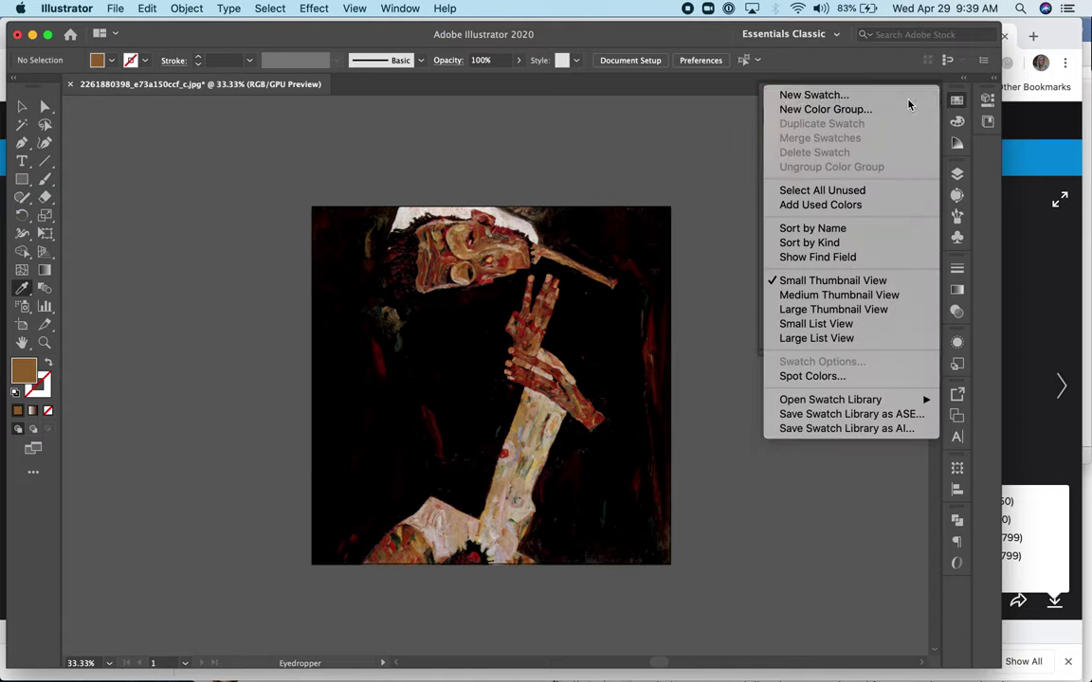
{"action": "left_click", "coordinate": [909, 96]}
{"action": "left_click", "coordinate": [614, 463]}
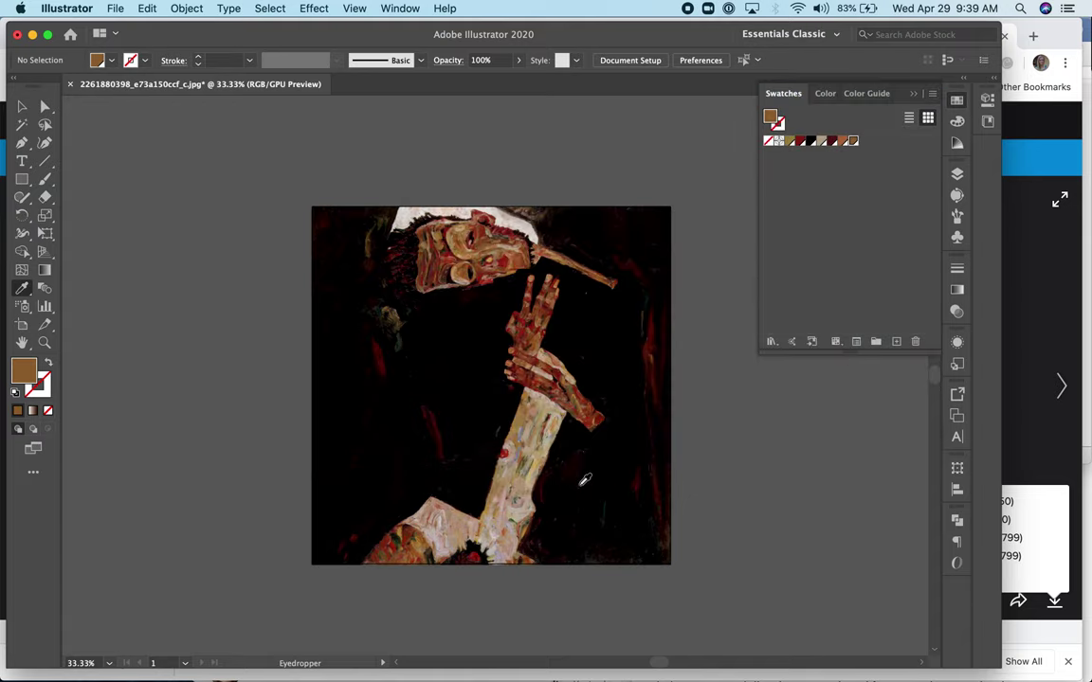
- Sample colours from the lower painting and save a pale pink swatch
{"action": "left_click", "coordinate": [442, 501]}
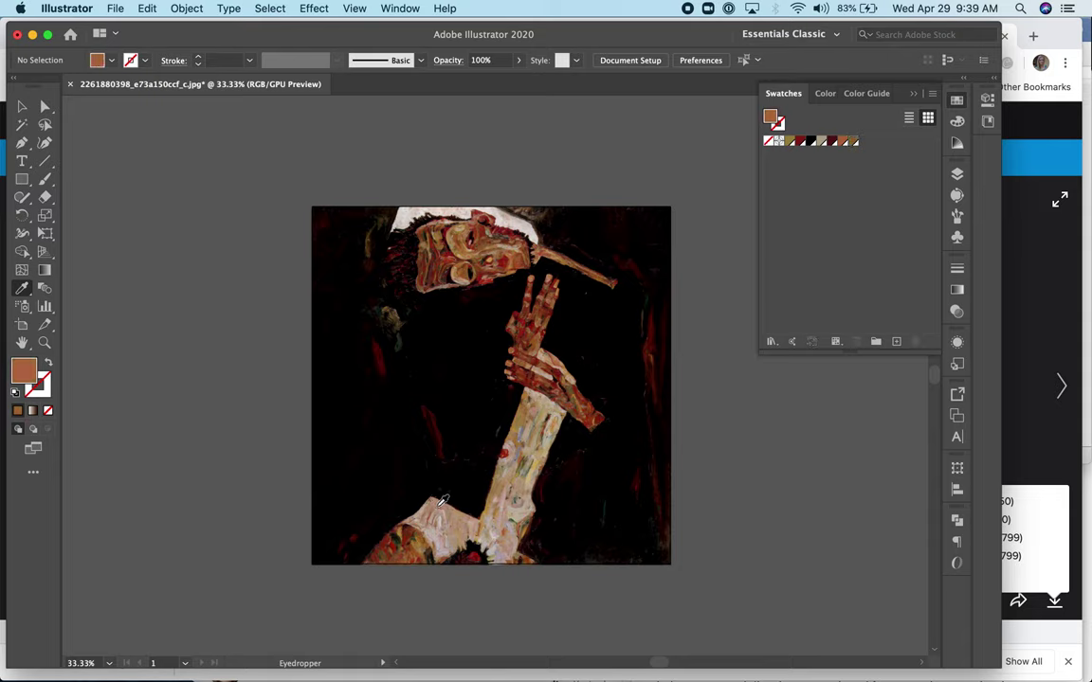
{"action": "left_click", "coordinate": [450, 513]}
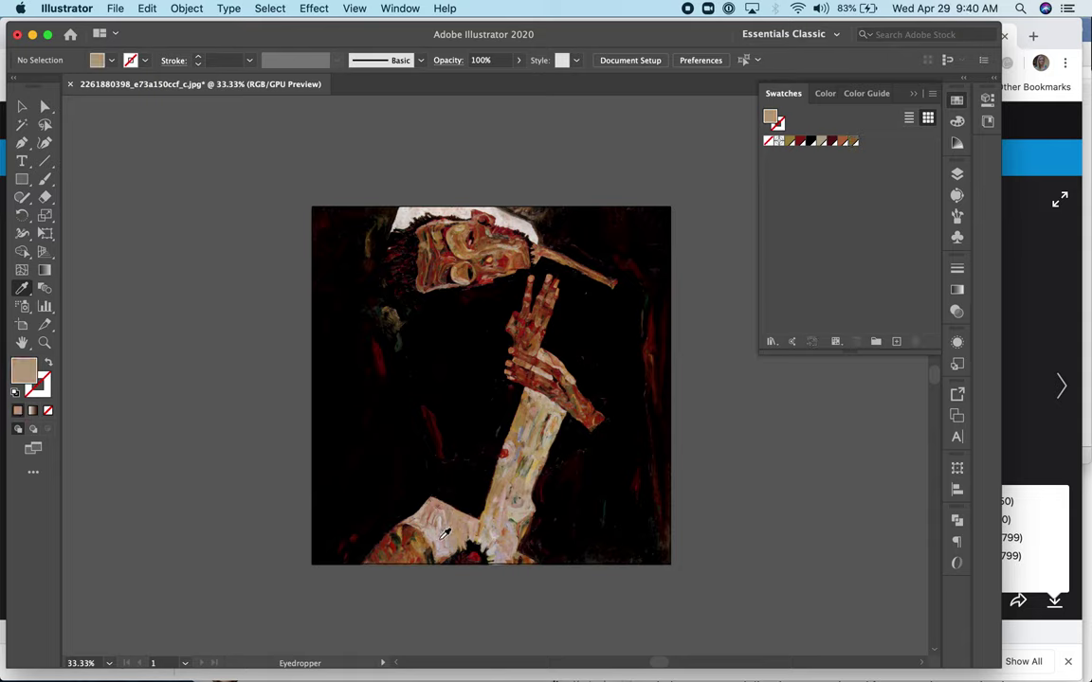
{"action": "left_click", "coordinate": [443, 534]}
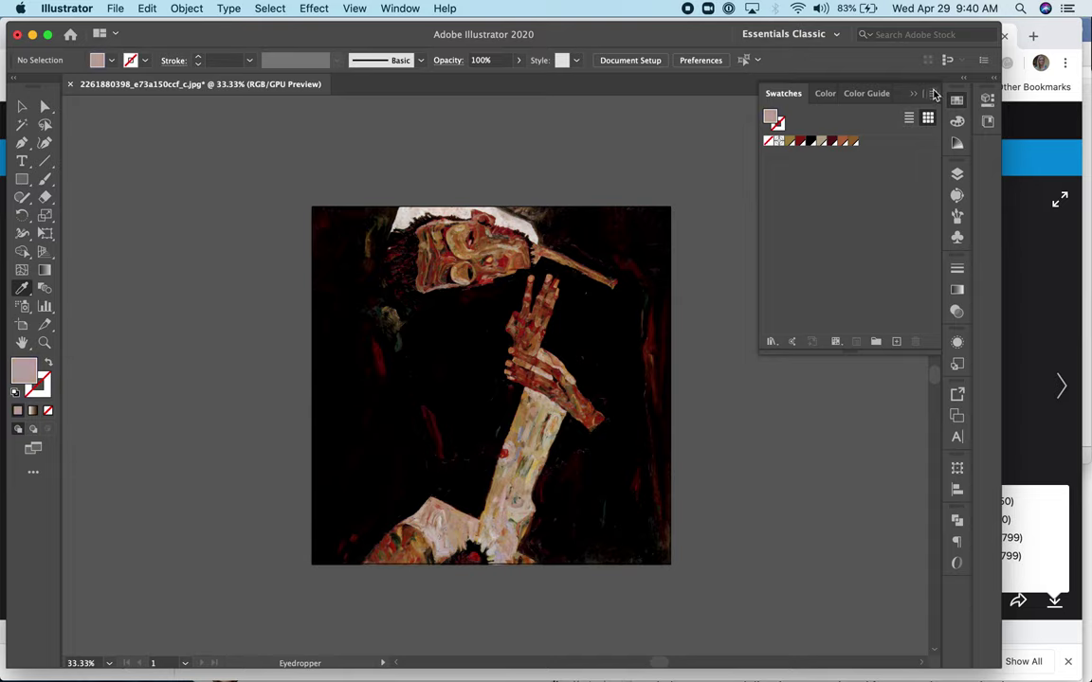
{"action": "left_click", "coordinate": [933, 93]}
{"action": "left_click", "coordinate": [910, 96]}
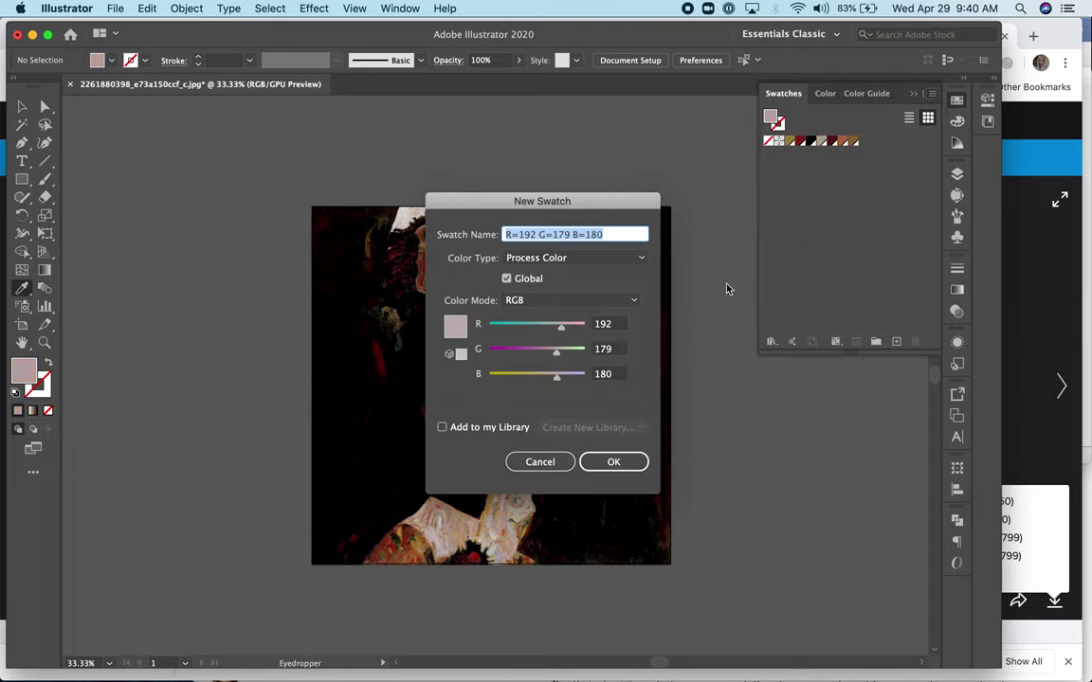
{"action": "left_click", "coordinate": [628, 463]}
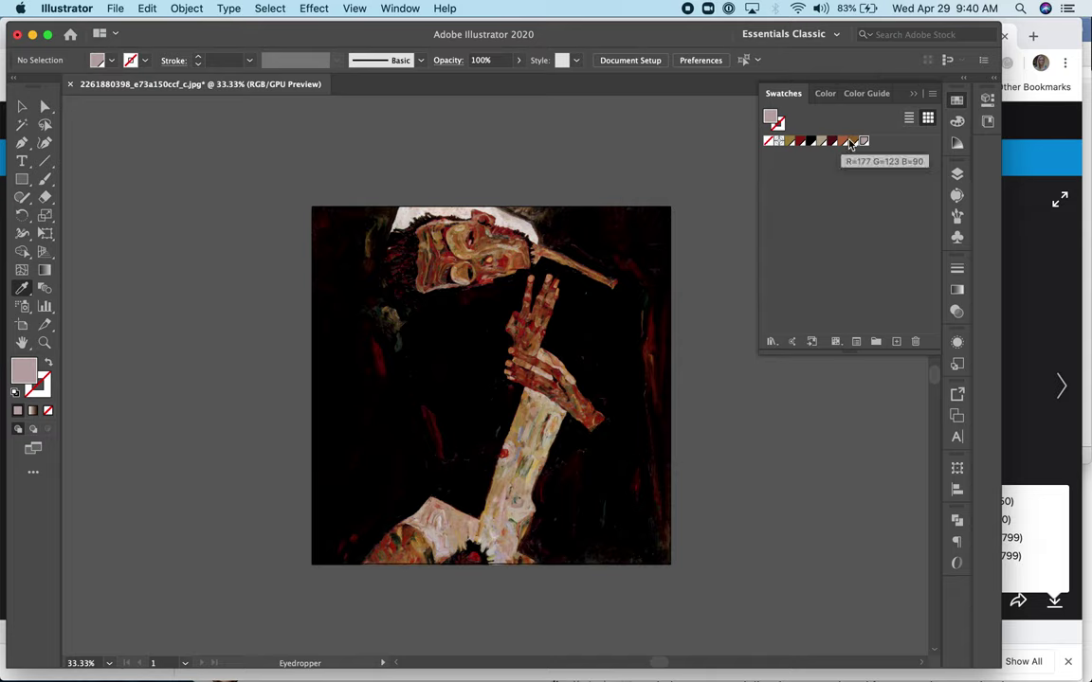
- Save the salmon colour of the hands as a new swatch
{"action": "left_click", "coordinate": [424, 228]}
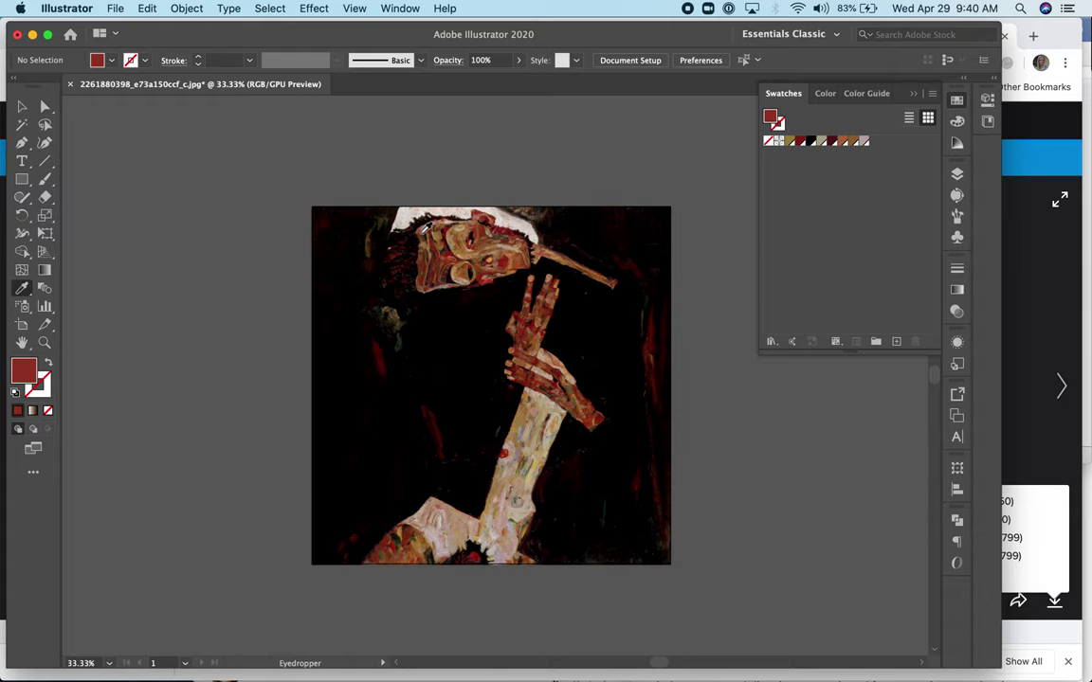
{"action": "left_click", "coordinate": [546, 400]}
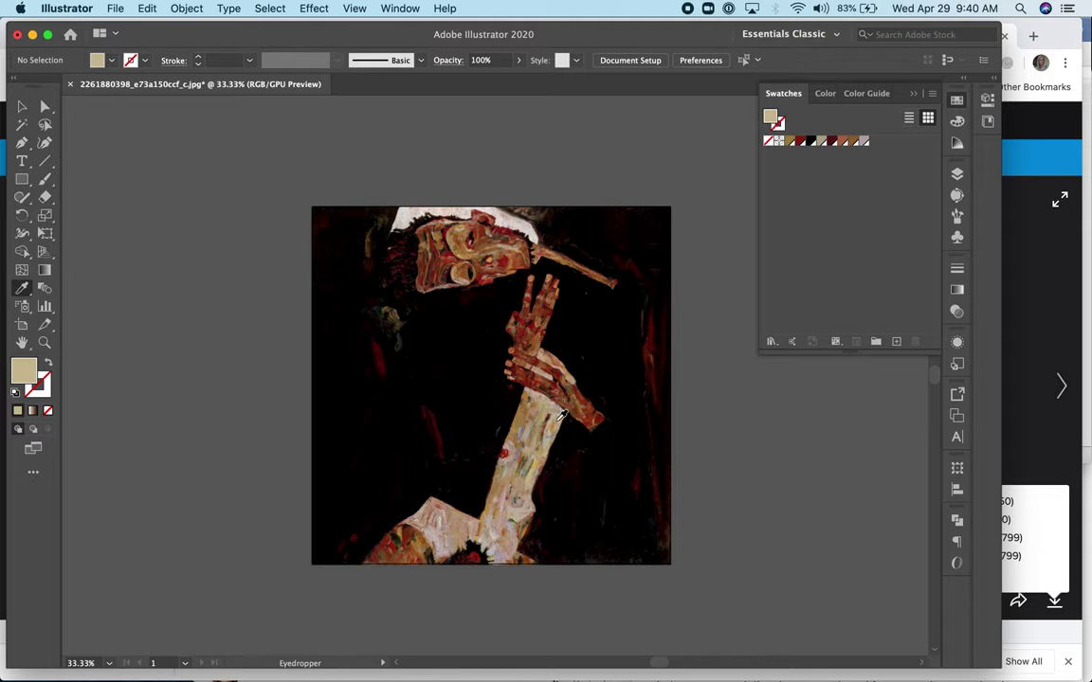
{"action": "left_click", "coordinate": [505, 374]}
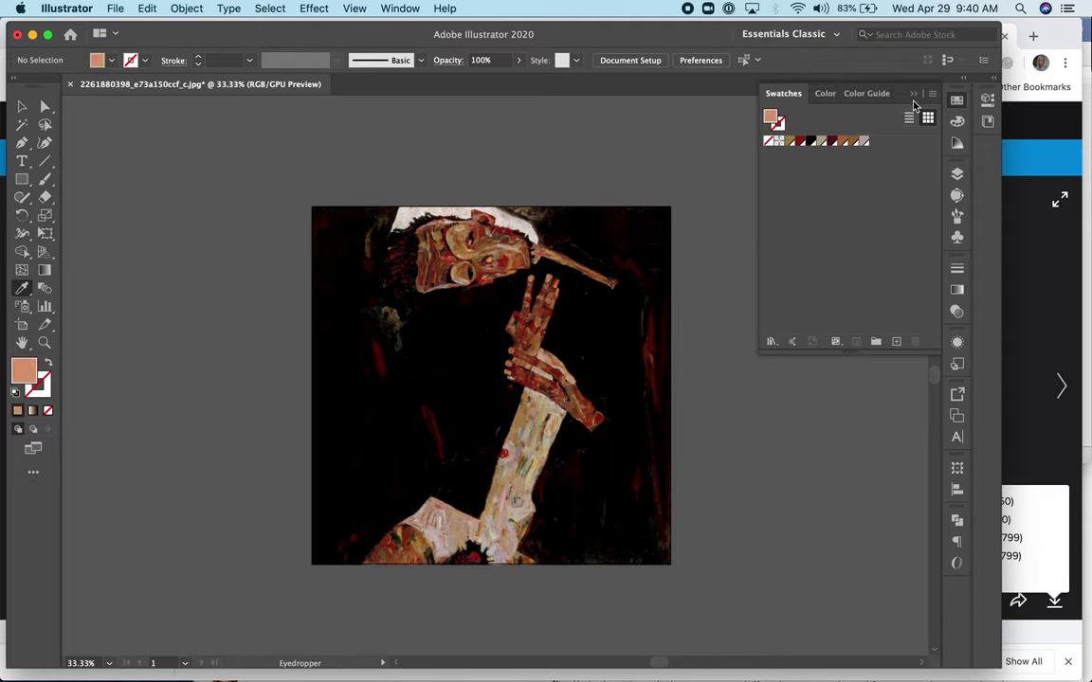
{"action": "left_click", "coordinate": [932, 93]}
{"action": "left_click", "coordinate": [913, 97]}
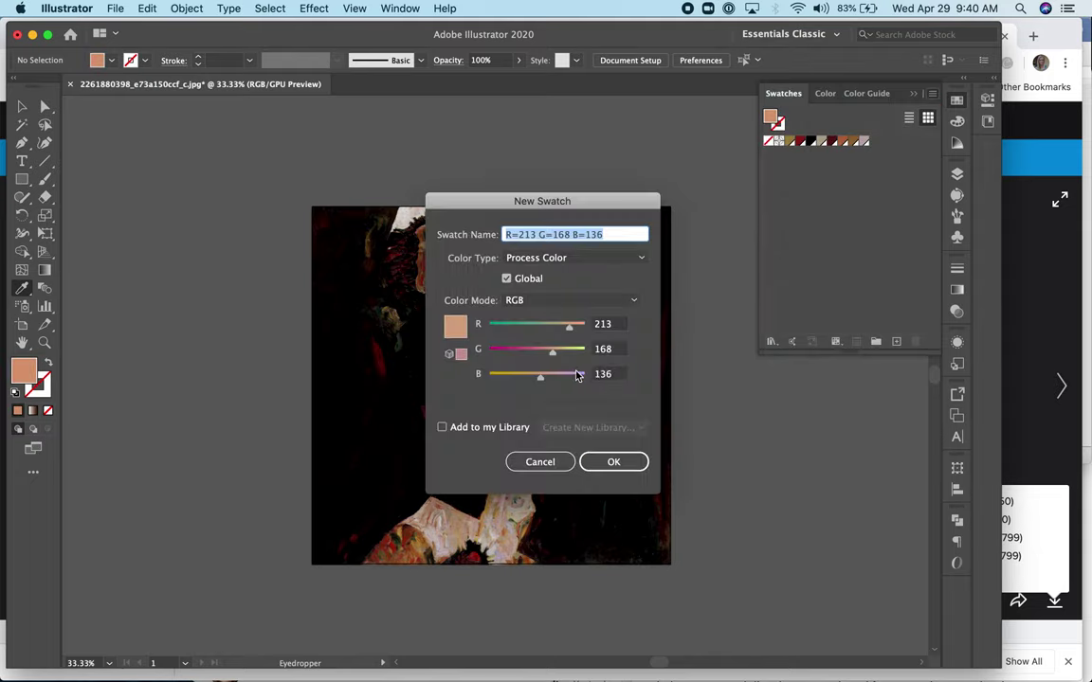
{"action": "left_click", "coordinate": [621, 461]}
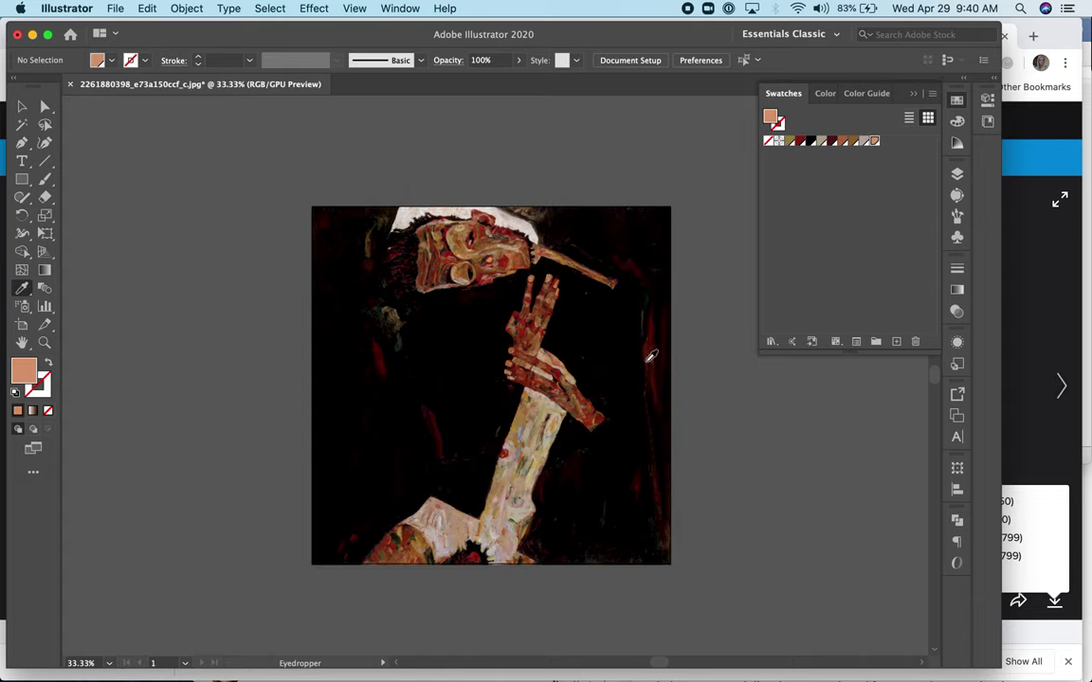
- Save a brown tone from the hands as a swatch and bring up the Layers panel
{"action": "left_click", "coordinate": [558, 370]}
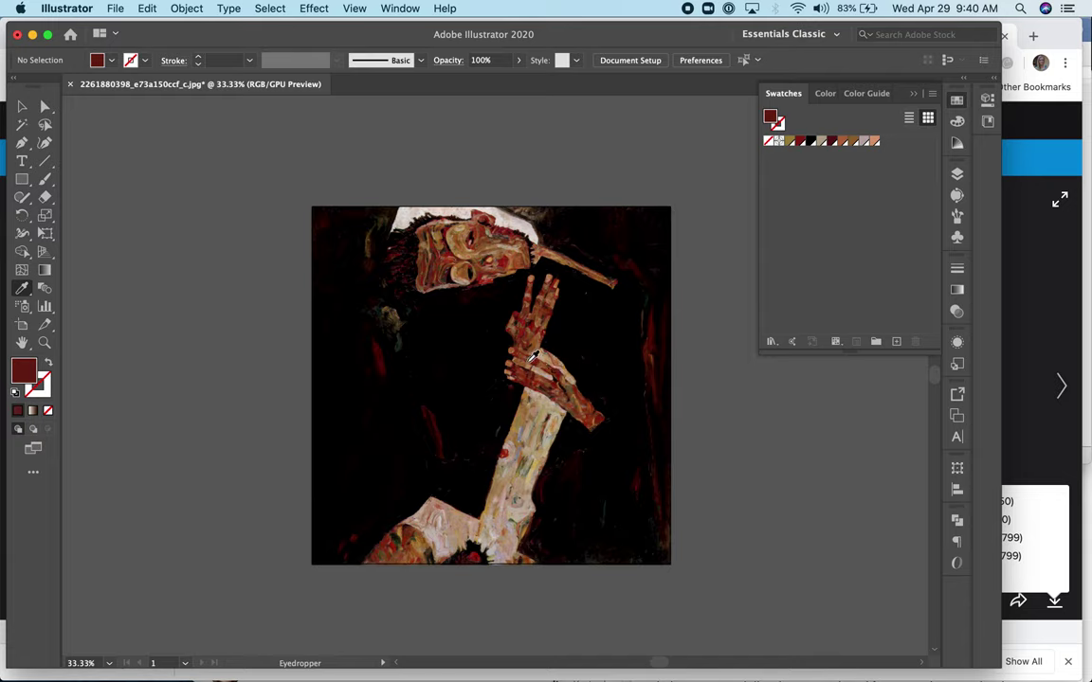
{"action": "left_click", "coordinate": [510, 359]}
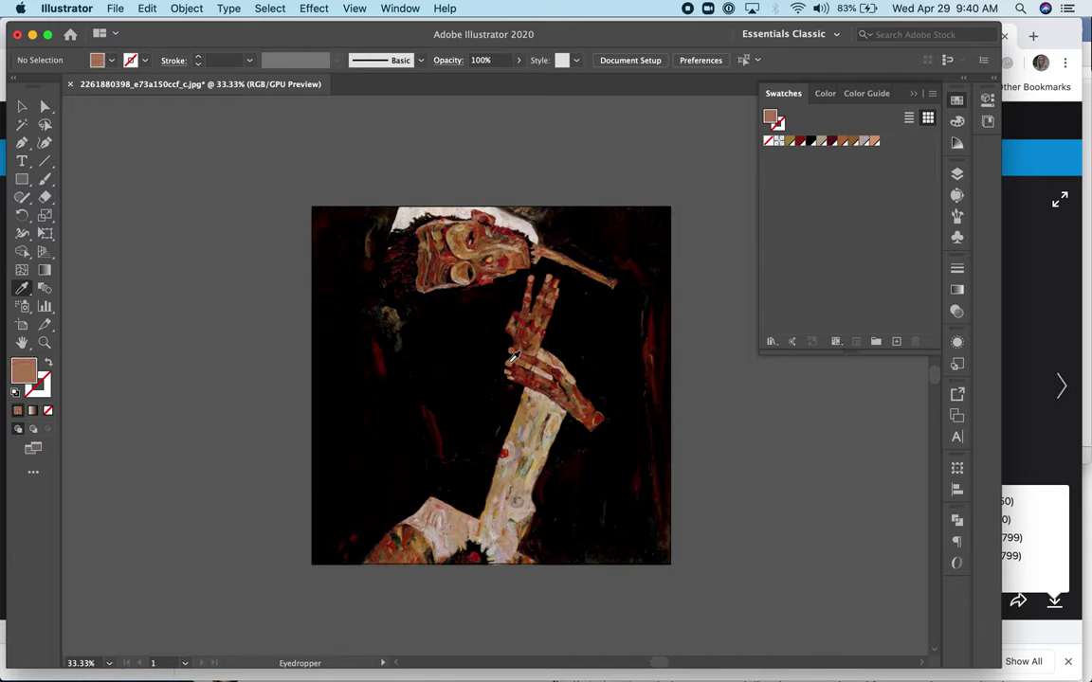
{"action": "left_click", "coordinate": [930, 94]}
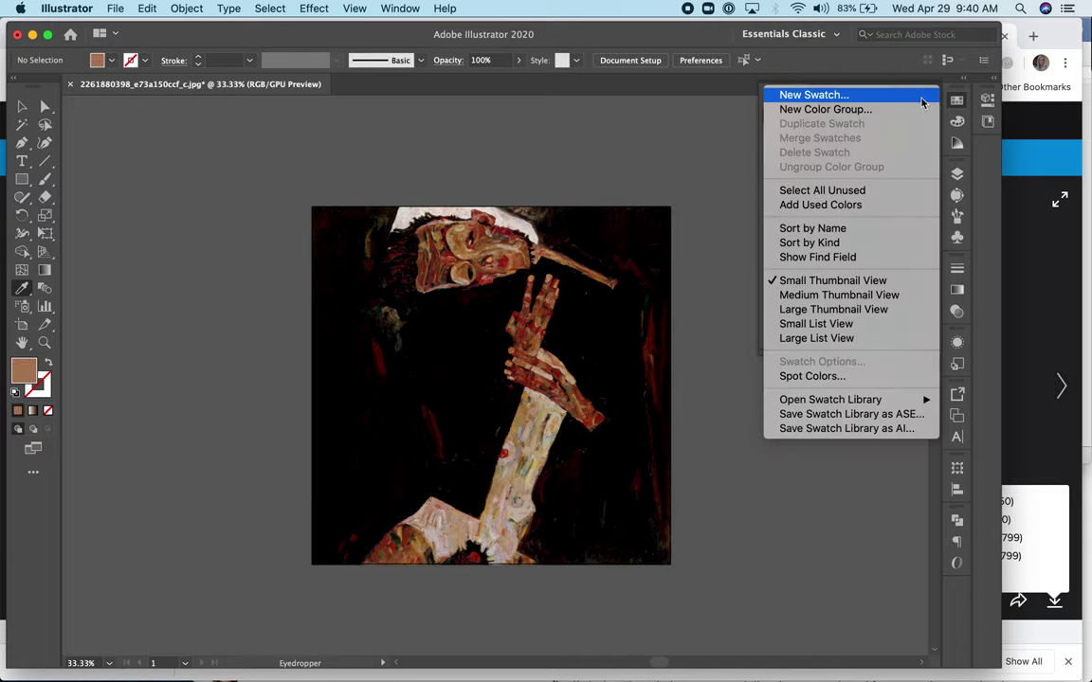
{"action": "left_click", "coordinate": [900, 95]}
{"action": "left_click", "coordinate": [614, 460]}
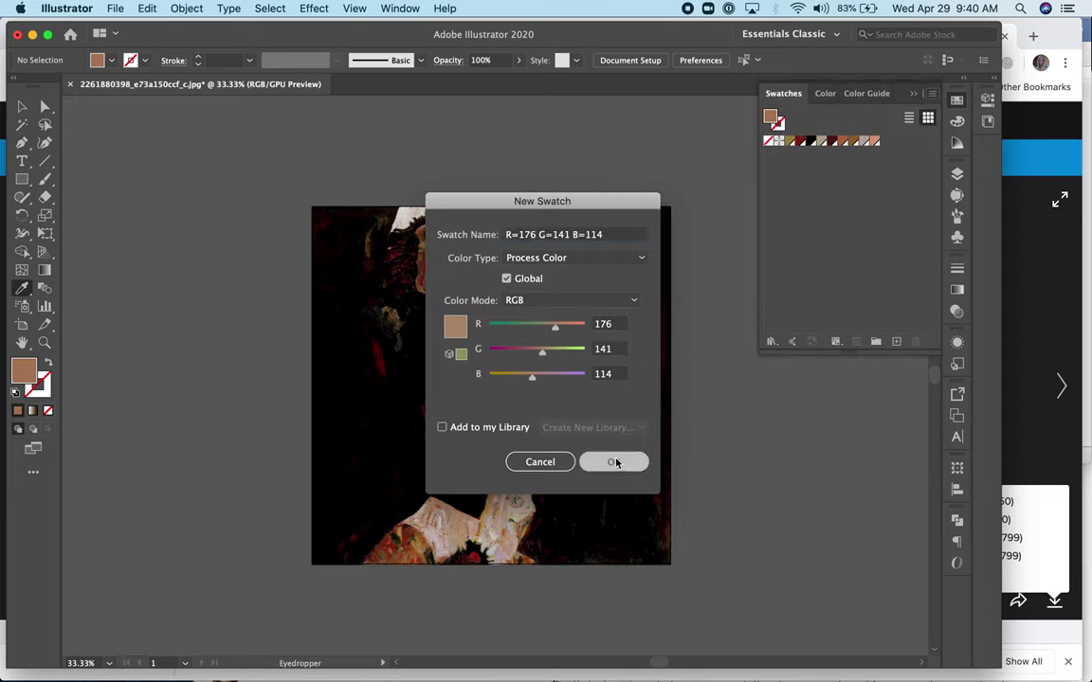
{"action": "left_click", "coordinate": [957, 175]}
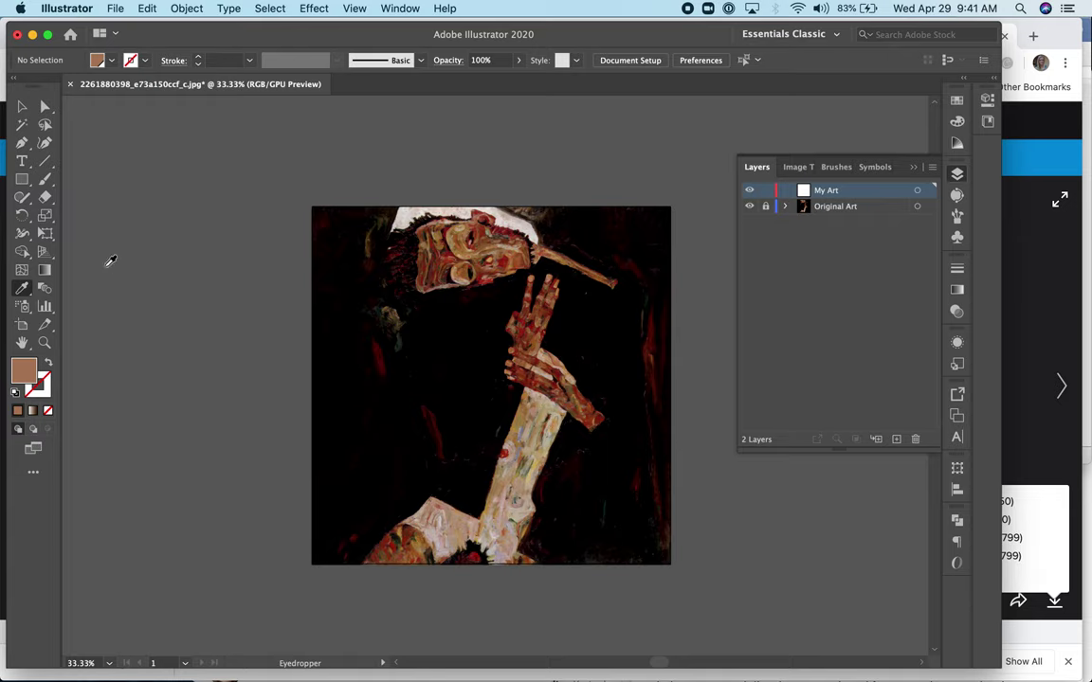
- Draw a rectangle over the forearm below the hand
{"action": "left_click", "coordinate": [24, 183]}
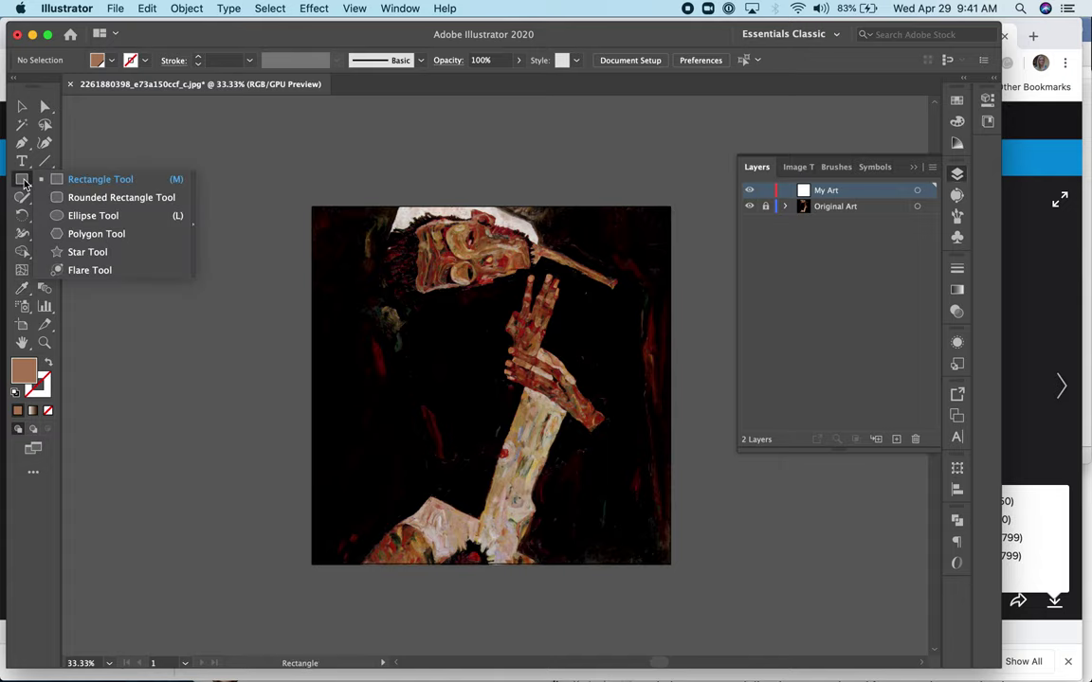
{"action": "left_click", "coordinate": [99, 180]}
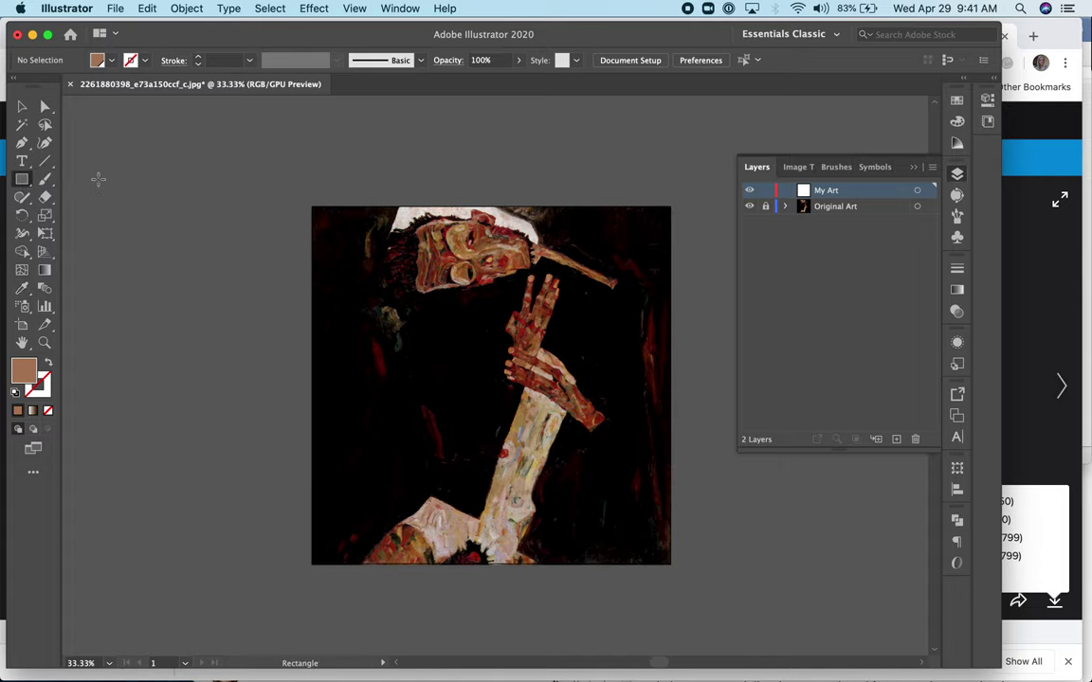
{"action": "left_click", "coordinate": [113, 63]}
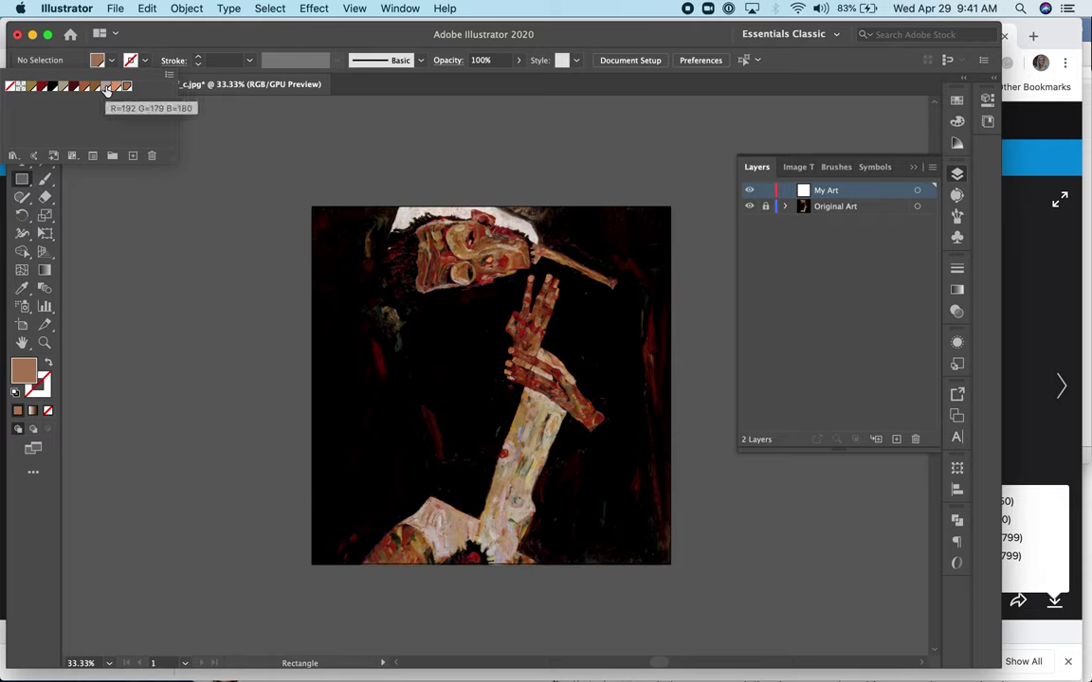
{"action": "left_click", "coordinate": [106, 87]}
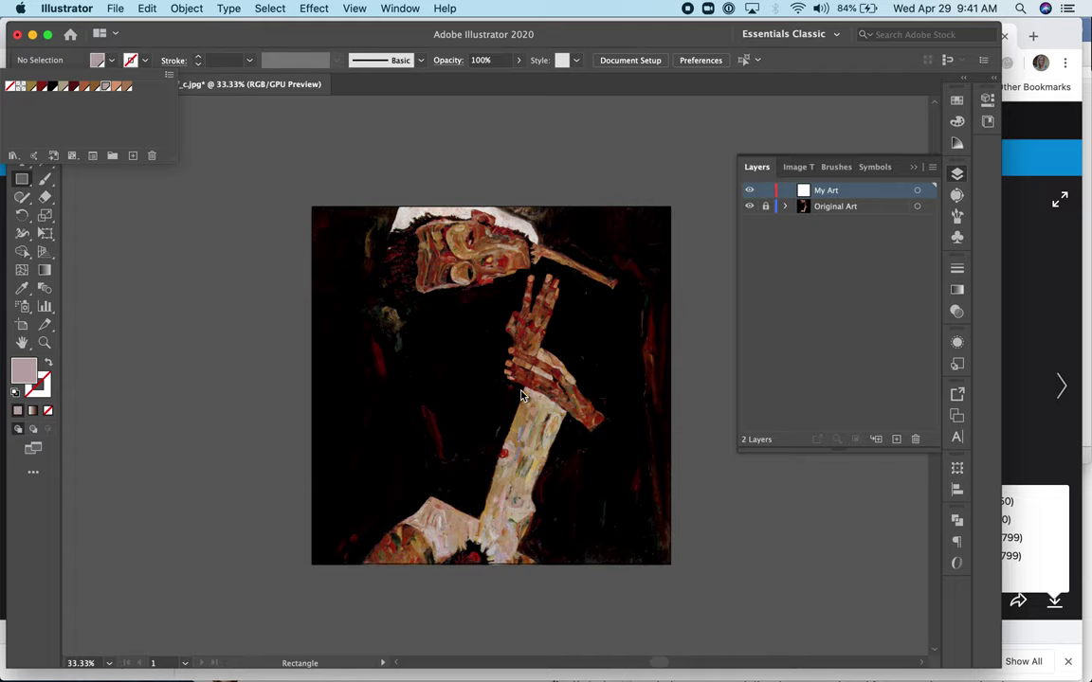
{"action": "key", "text": "Escape"}
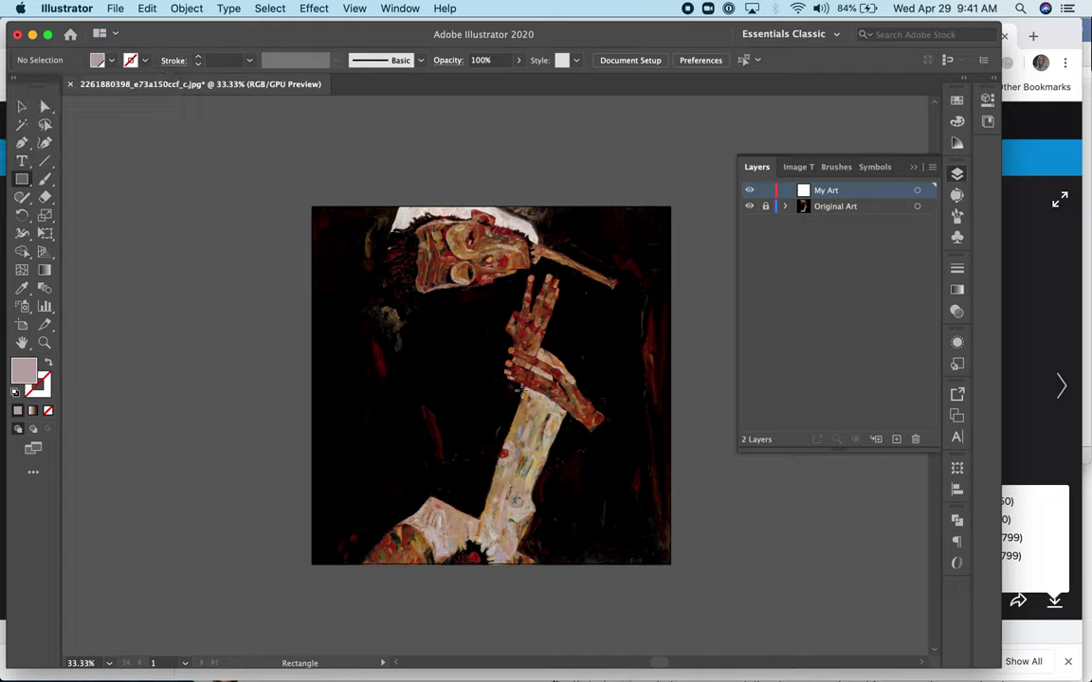
{"action": "left_click_drag", "start_coordinate": [518, 384], "coordinate": [570, 544]}
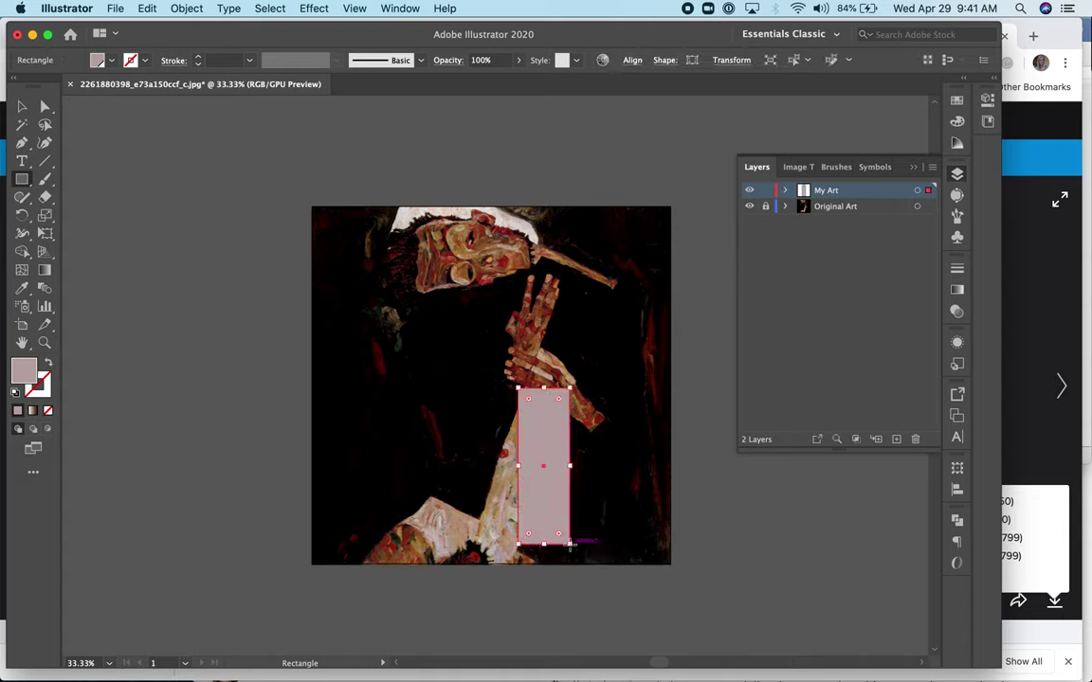
- Fill the rectangle with the beige swatch and rotate it onto the arm's tilt
{"action": "left_click", "coordinate": [136, 59]}
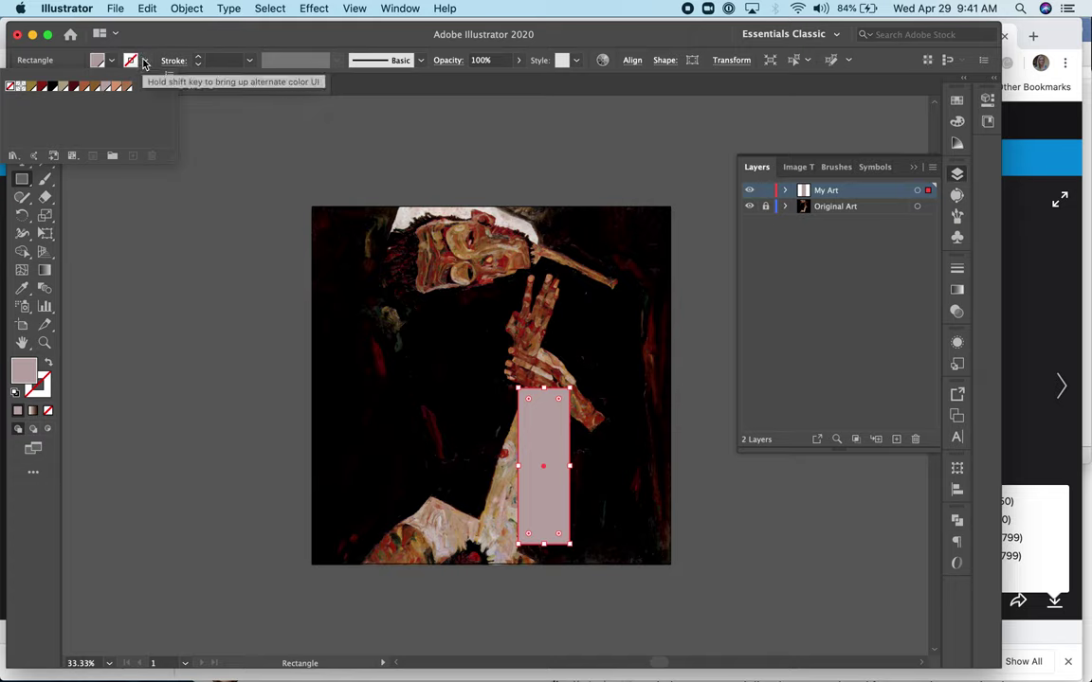
{"action": "left_click", "coordinate": [142, 61]}
{"action": "left_click", "coordinate": [111, 60]}
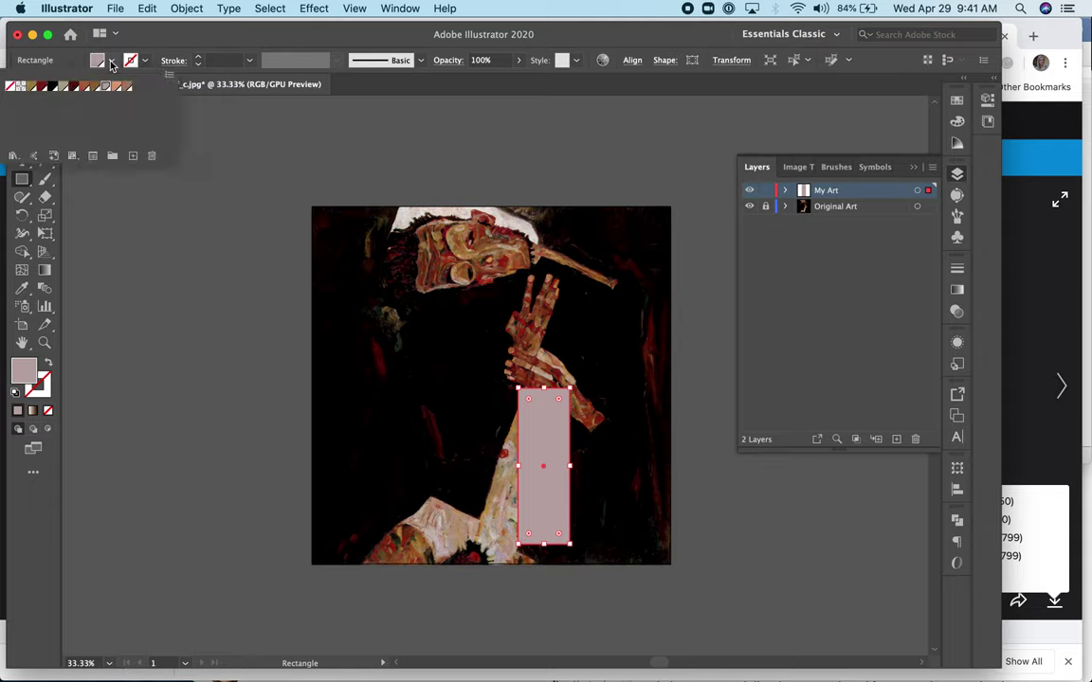
{"action": "left_click", "coordinate": [63, 86]}
{"action": "key", "text": "Escape"}
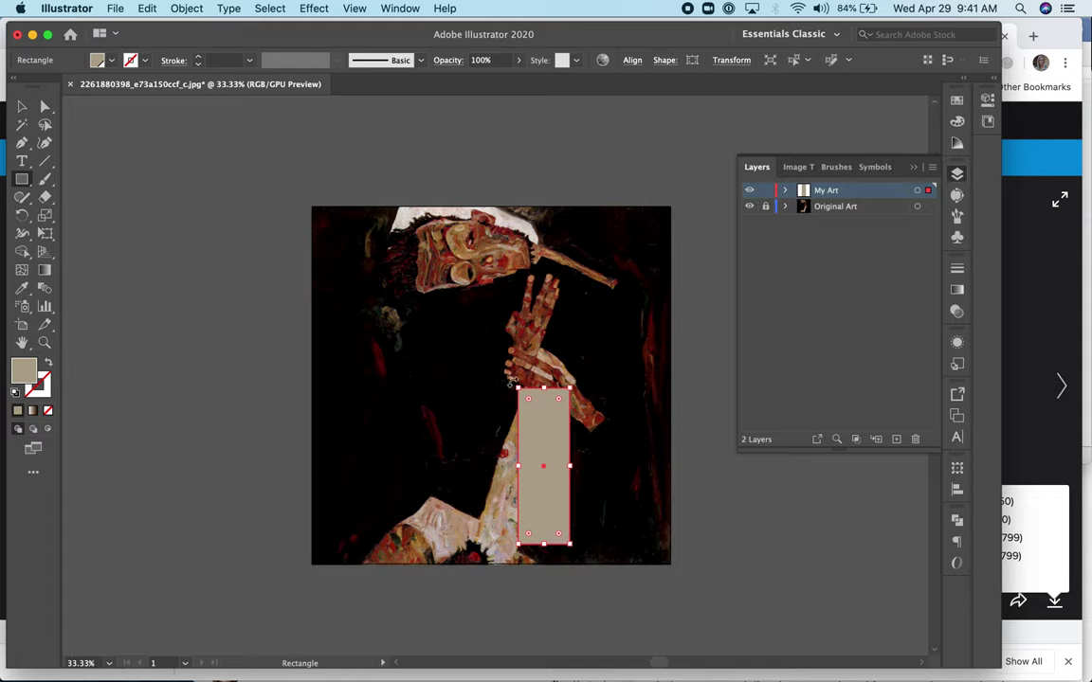
{"action": "left_click_drag", "start_coordinate": [512, 384], "coordinate": [550, 380]}
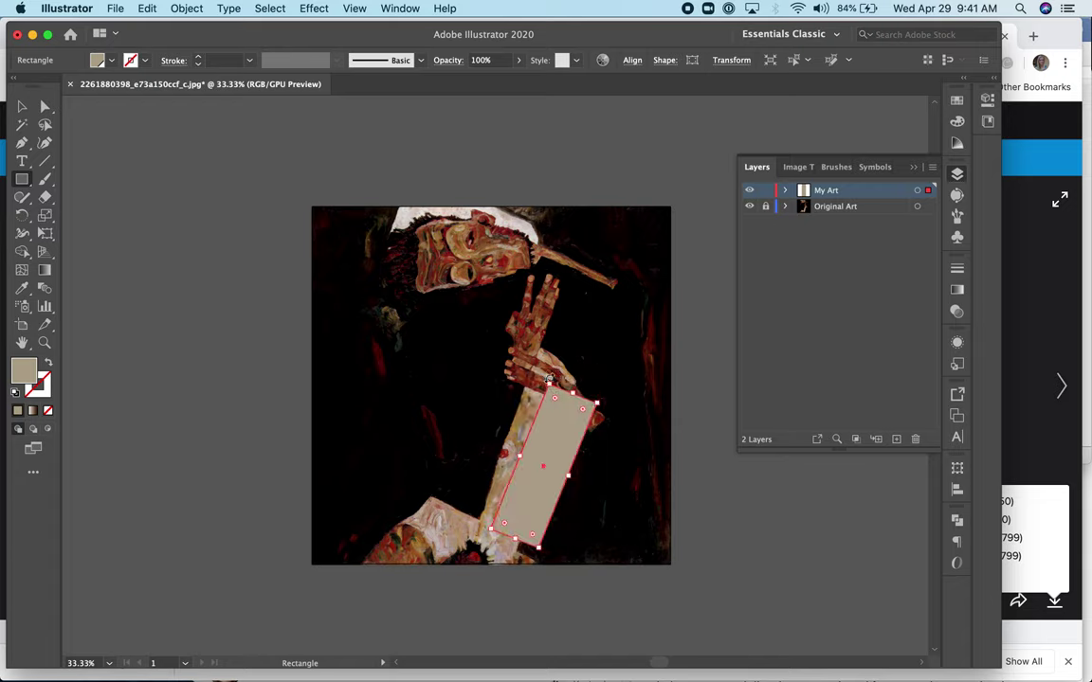
{"action": "left_click", "coordinate": [18, 108]}
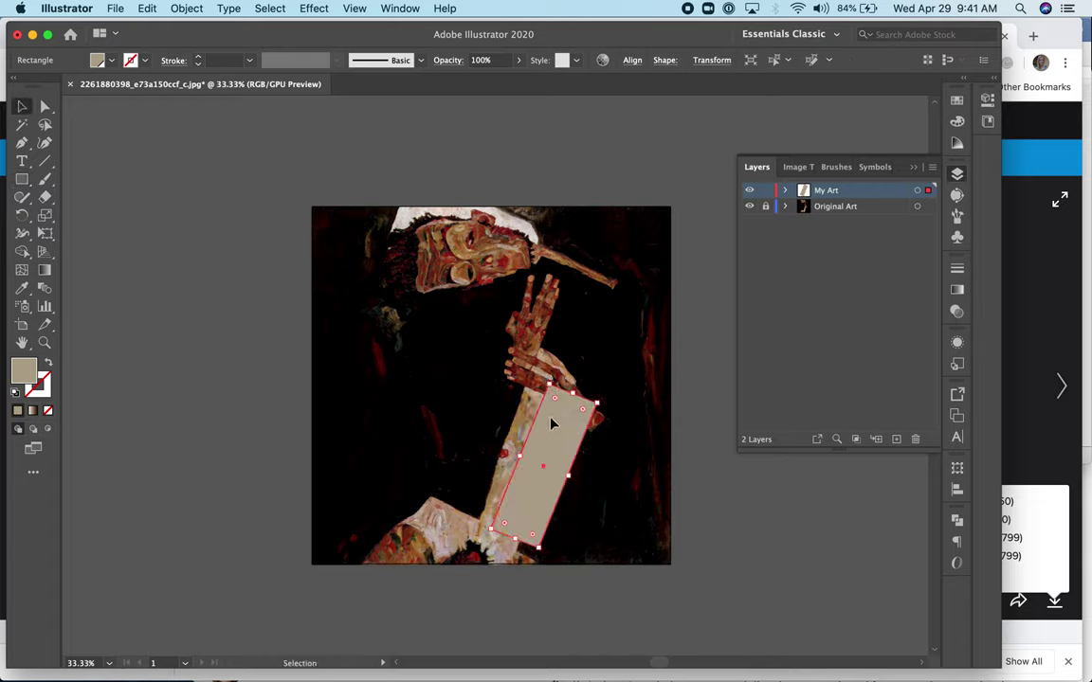
{"action": "left_click_drag", "start_coordinate": [552, 424], "coordinate": [528, 422]}
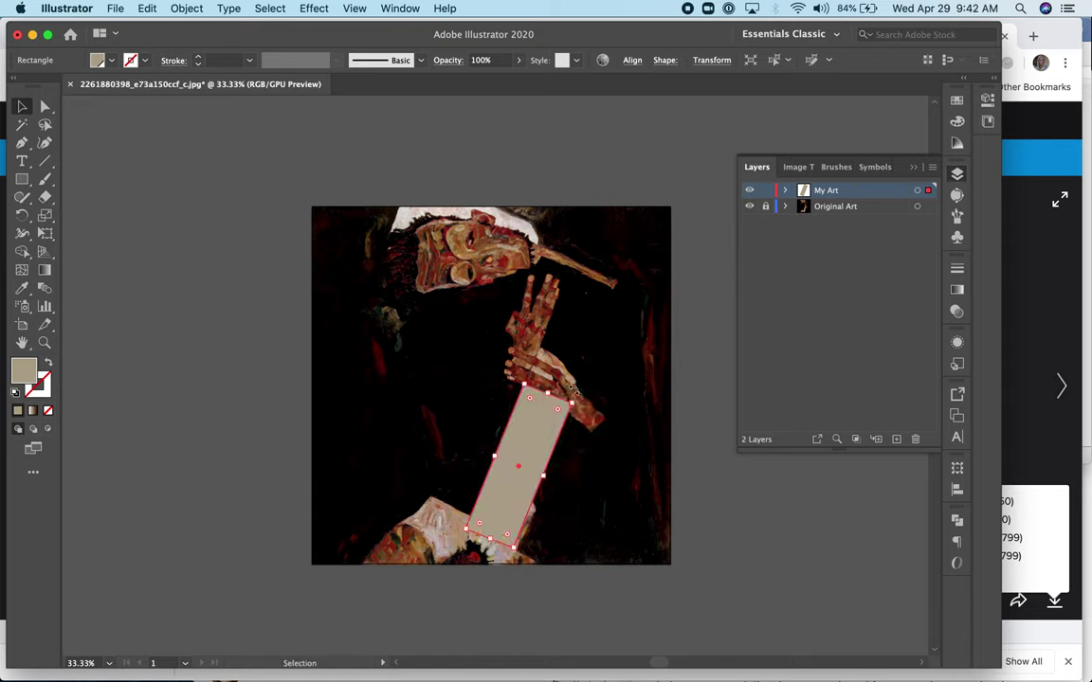
{"action": "mouse_move", "coordinate": [557, 374]}
{"action": "left_mouse_down"}
{"action": "mouse_move", "coordinate": [514, 367]}
{"action": "mouse_move", "coordinate": [558, 375]}
{"action": "mouse_move", "coordinate": [578, 398]}
{"action": "mouse_move", "coordinate": [570, 390]}
{"action": "left_mouse_up"}
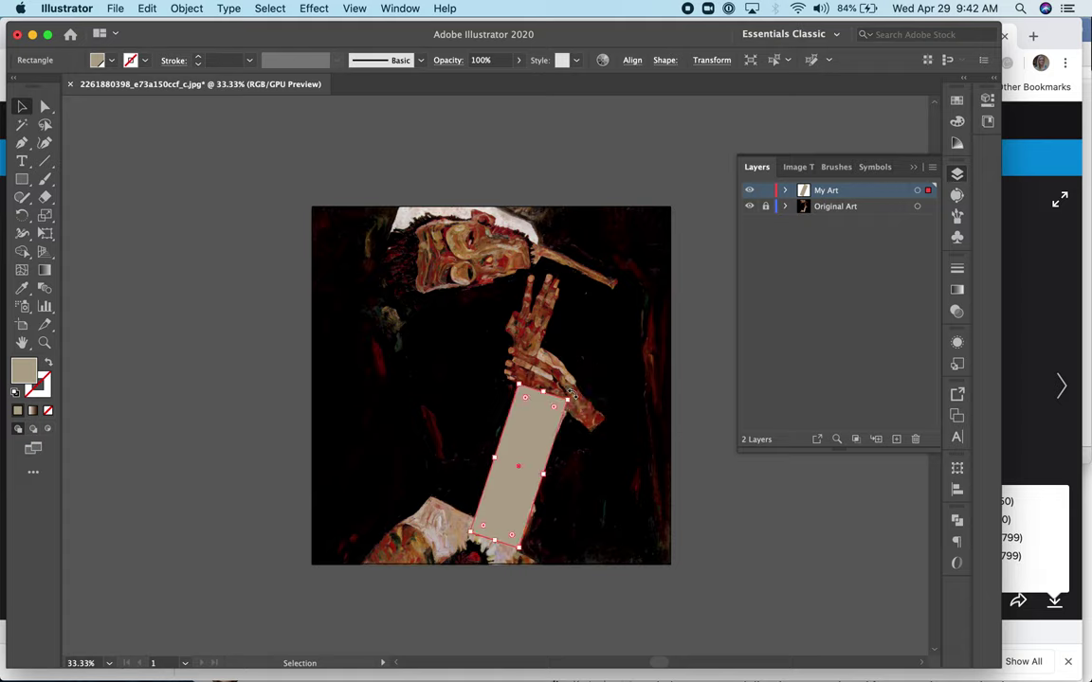
- Draw a tilted rust square at the arm's lower left and a rust rectangle over the face
{"action": "left_click", "coordinate": [20, 181]}
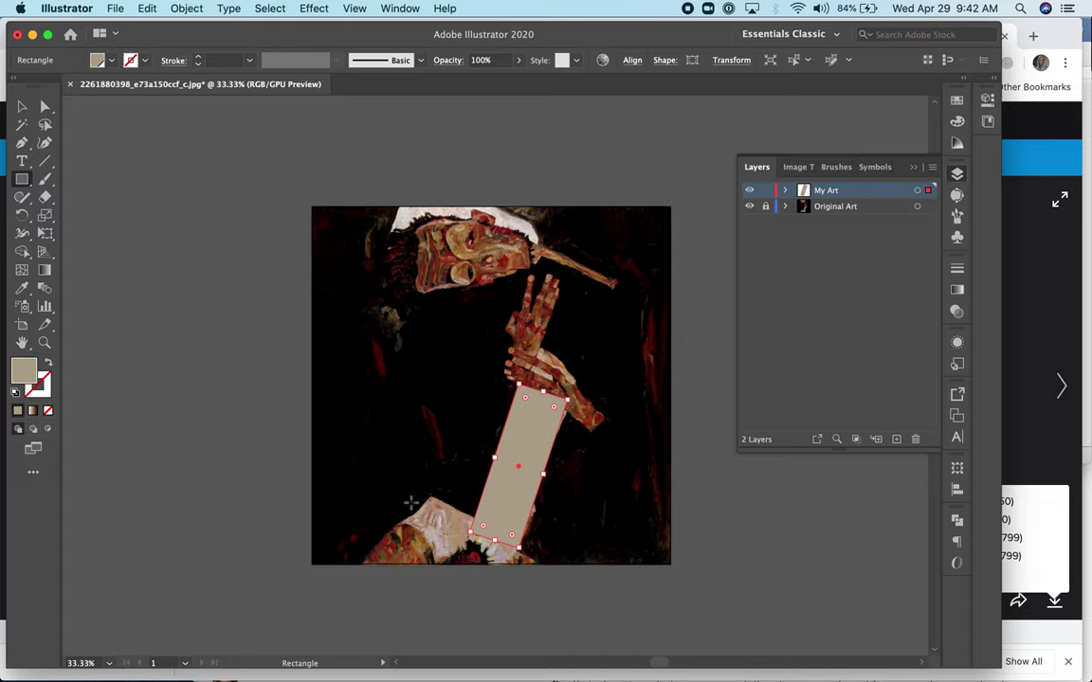
{"action": "left_click_drag", "start_coordinate": [418, 489], "coordinate": [474, 547]}
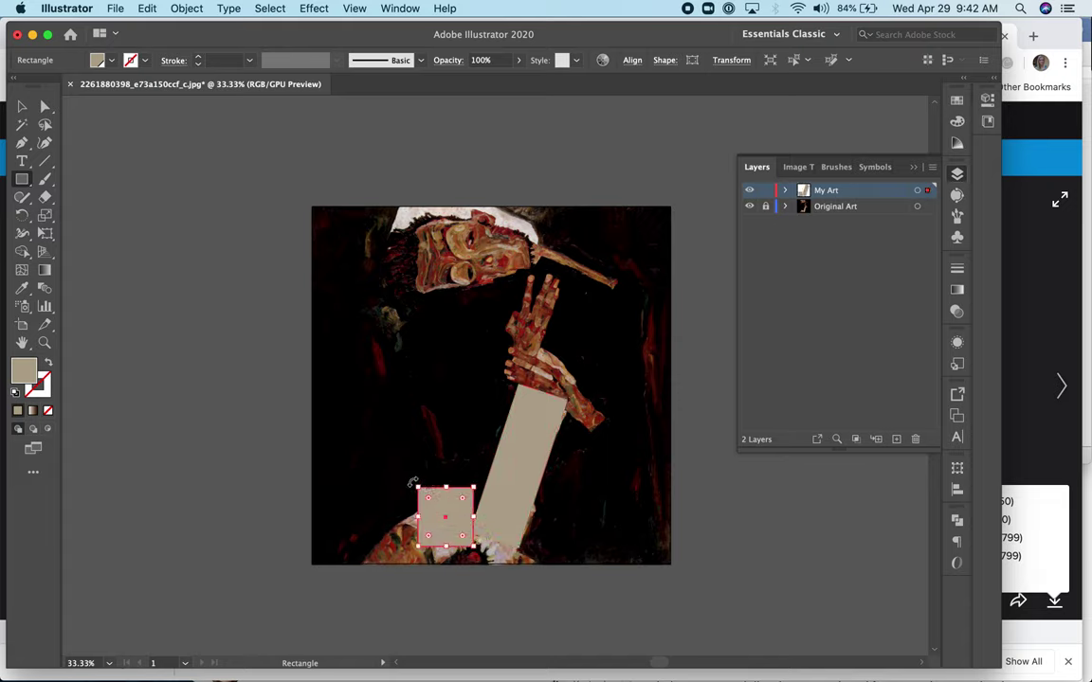
{"action": "left_click_drag", "start_coordinate": [412, 481], "coordinate": [435, 475]}
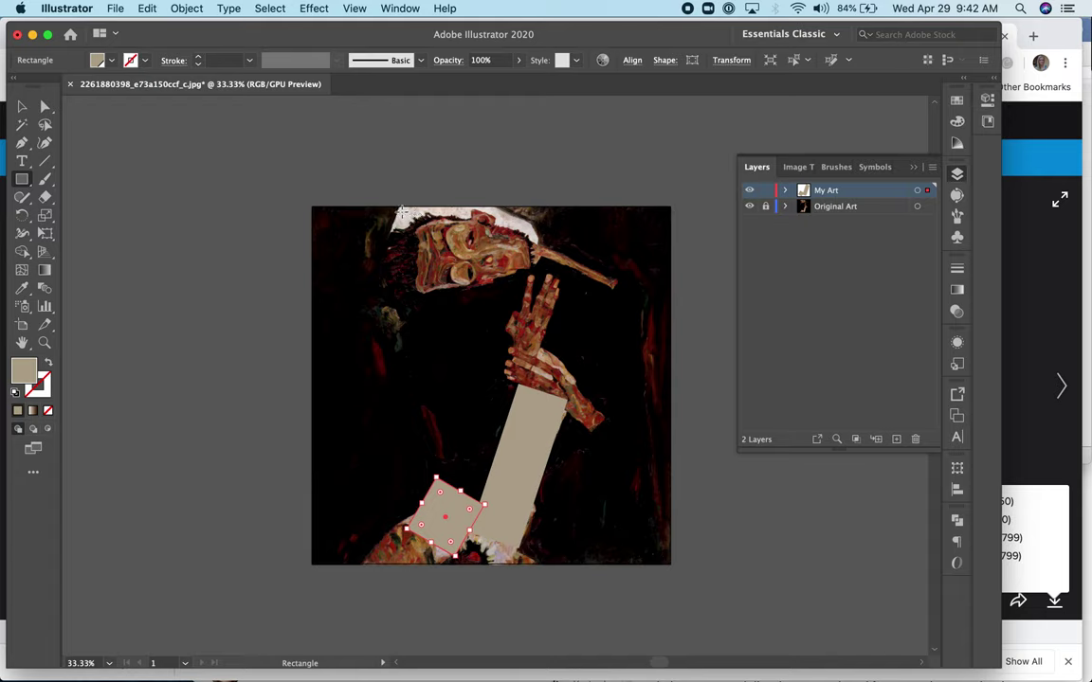
{"action": "left_click", "coordinate": [110, 61]}
{"action": "left_click", "coordinate": [82, 87]}
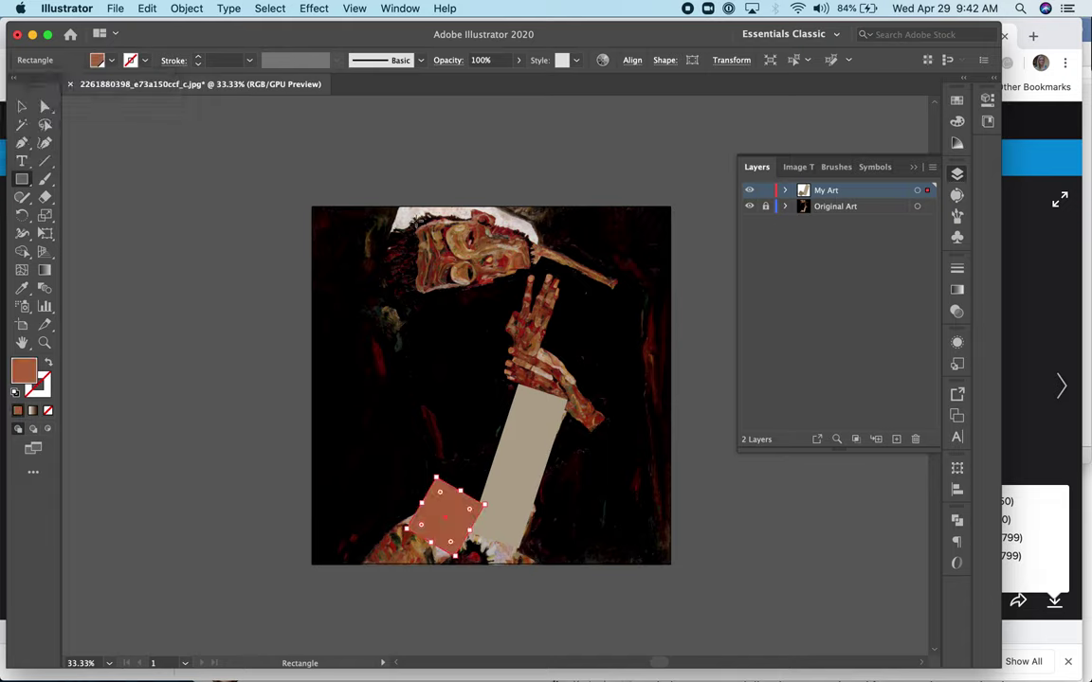
{"action": "left_click_drag", "start_coordinate": [415, 220], "coordinate": [530, 277]}
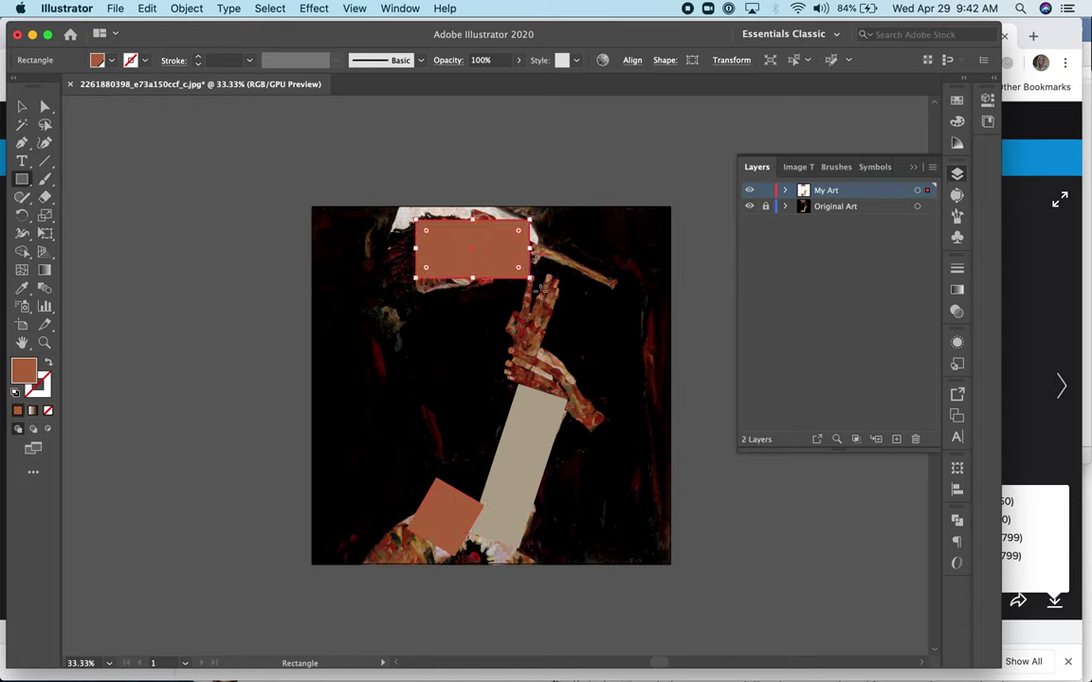
- Draw a thin rectangle across the hand and rotate it clockwise
{"action": "left_click_drag", "start_coordinate": [510, 349], "coordinate": [584, 356]}
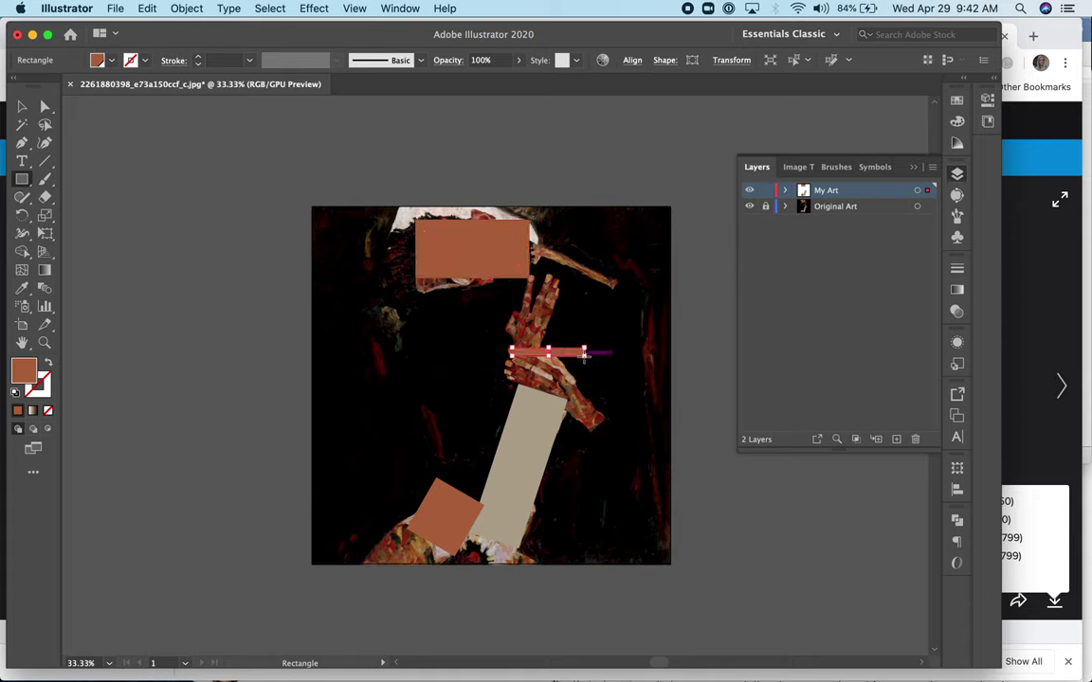
{"action": "left_click", "coordinate": [112, 62]}
{"action": "left_click_drag", "start_coordinate": [585, 345], "coordinate": [595, 368]}
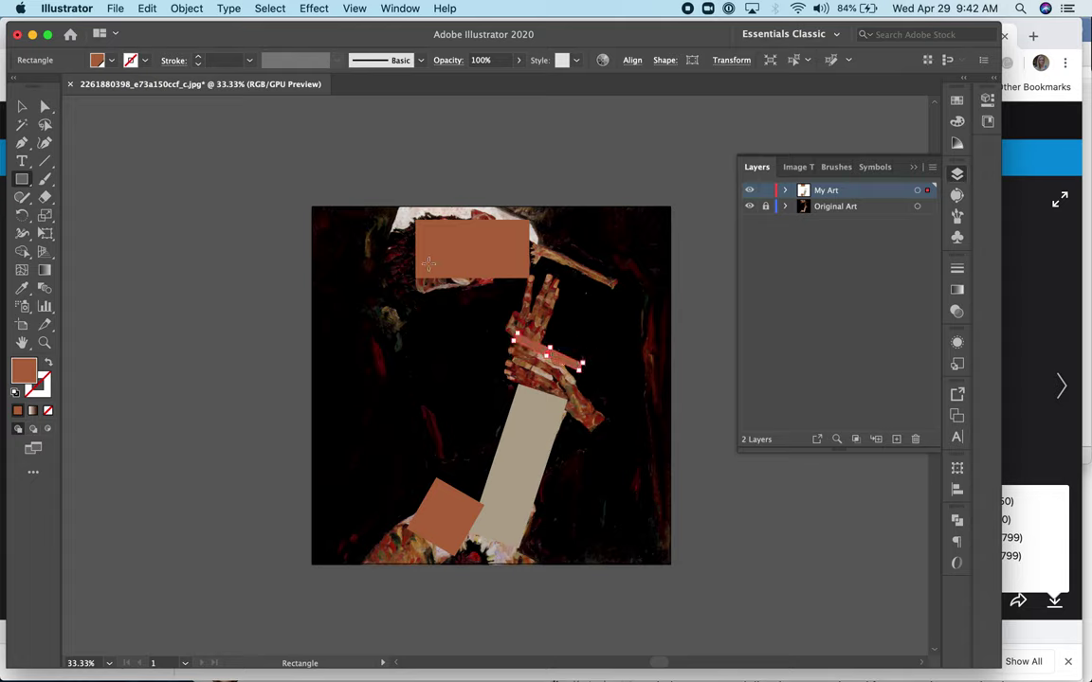
{"action": "left_click", "coordinate": [22, 106]}
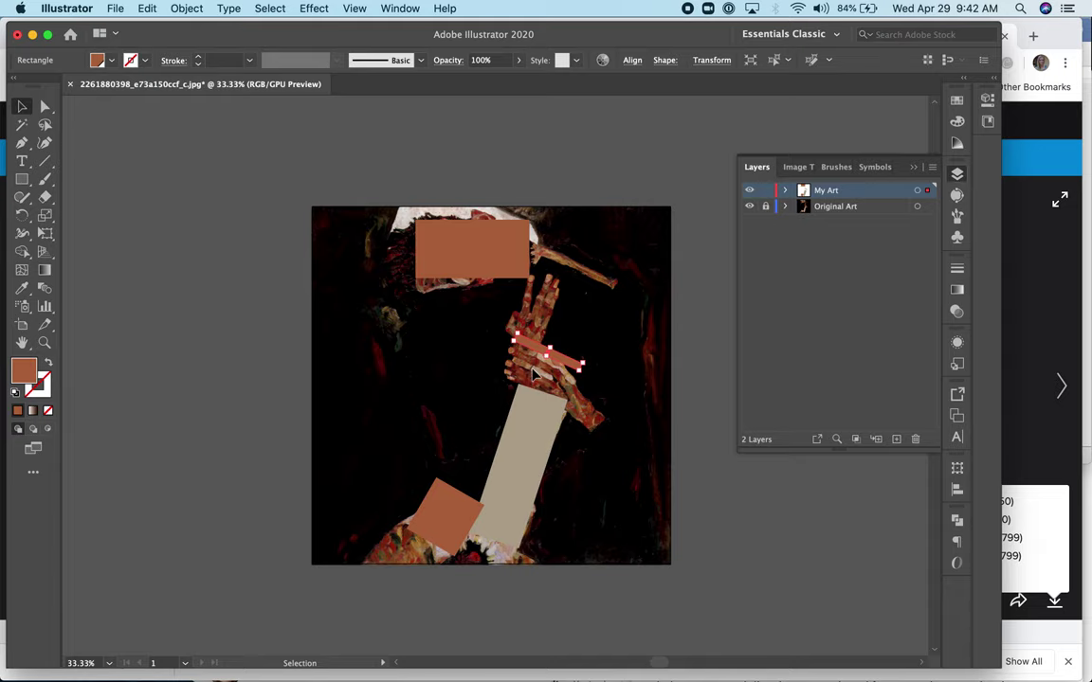
- Copy the rust stripe and paste copies as extra bands across the hand
{"action": "key", "text": "a"}
{"action": "key", "text": "super+equal"}
{"action": "key", "text": "super+equal"}
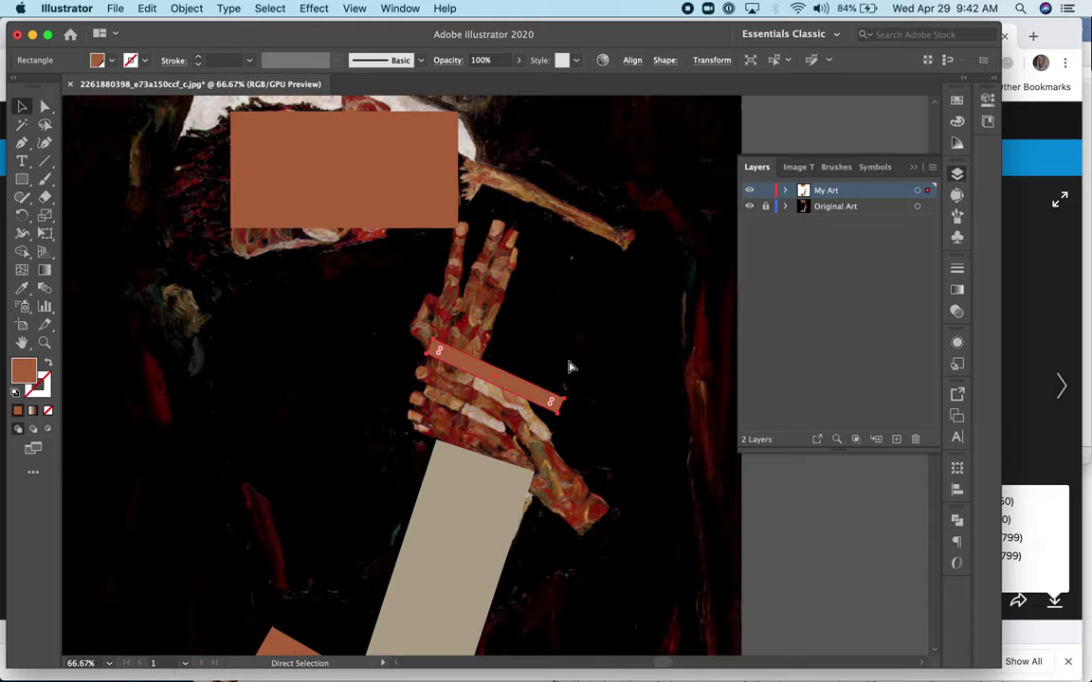
{"action": "left_click_drag", "start_coordinate": [529, 403], "coordinate": [502, 417]}
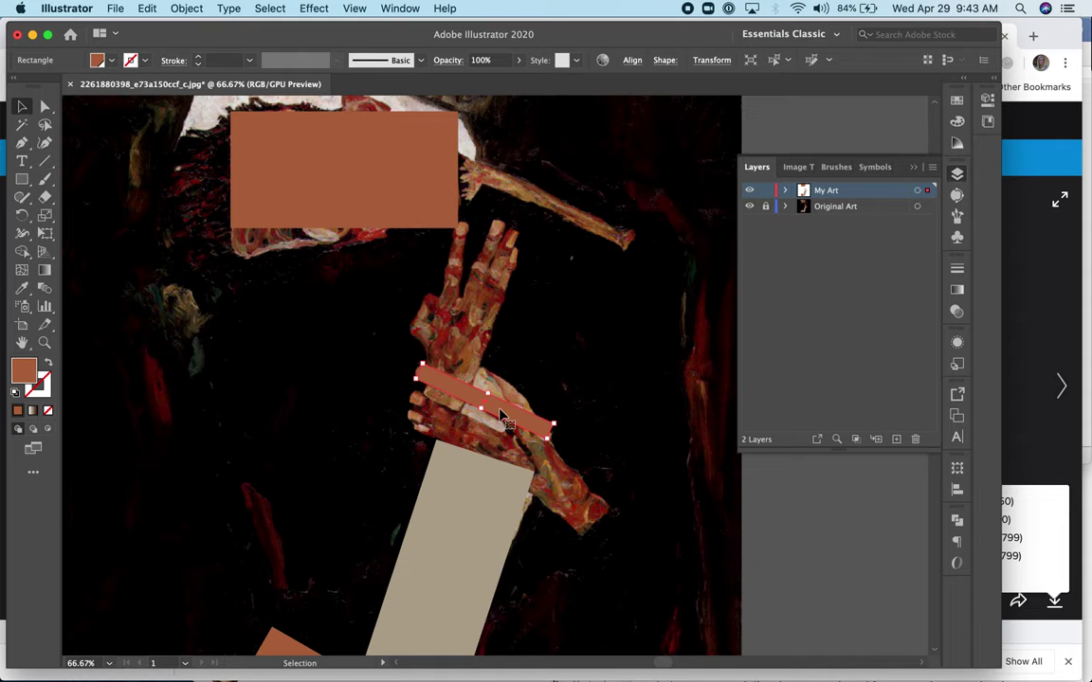
{"action": "left_click", "coordinate": [147, 9]}
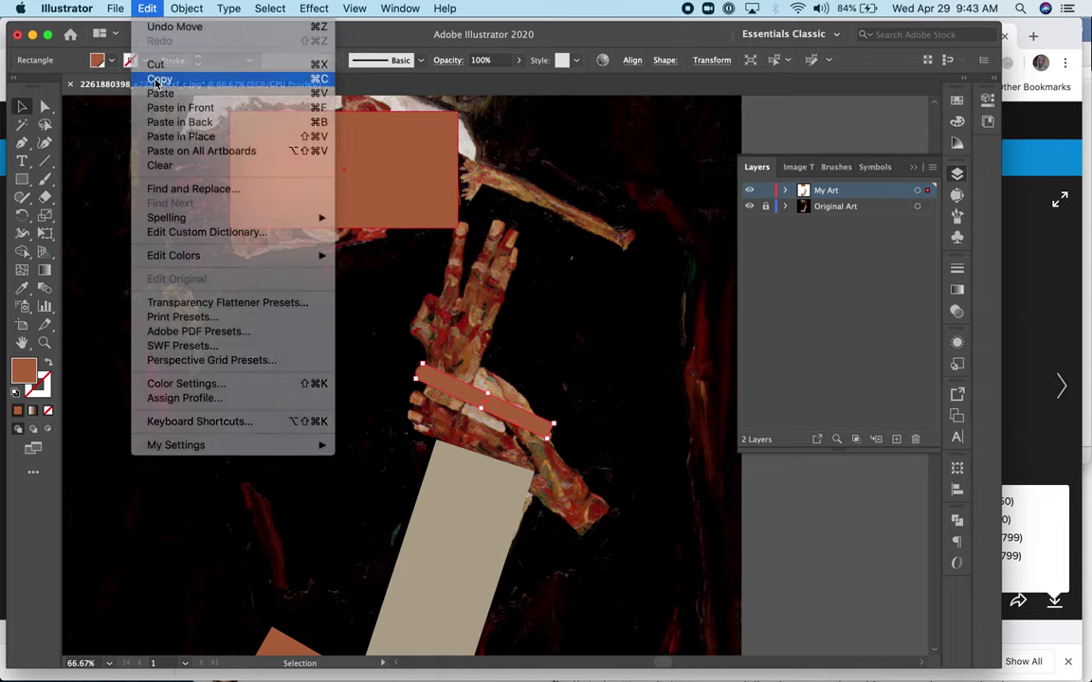
{"action": "left_click", "coordinate": [157, 81]}
{"action": "left_click", "coordinate": [147, 10]}
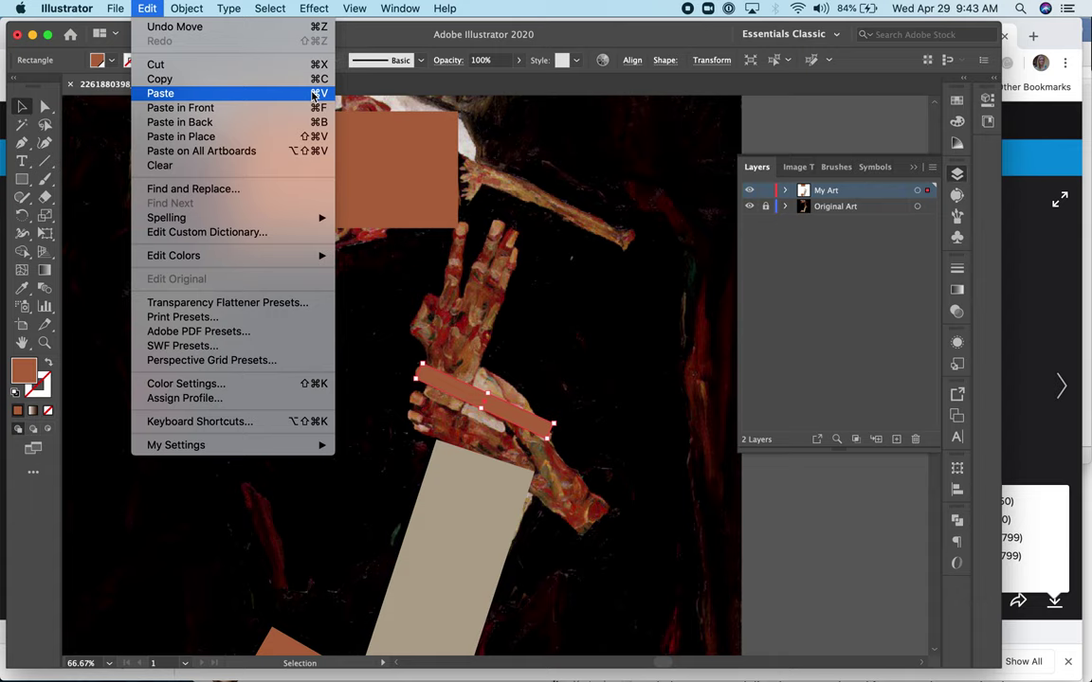
{"action": "left_click", "coordinate": [280, 92]}
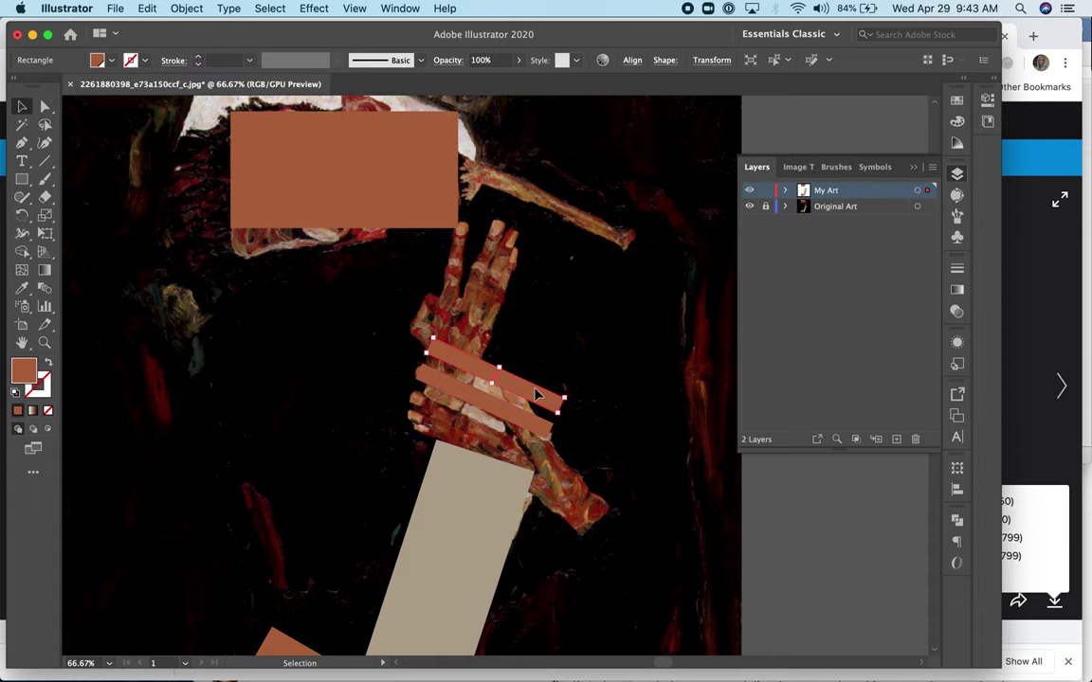
{"action": "left_click_drag", "start_coordinate": [528, 416], "coordinate": [521, 445]}
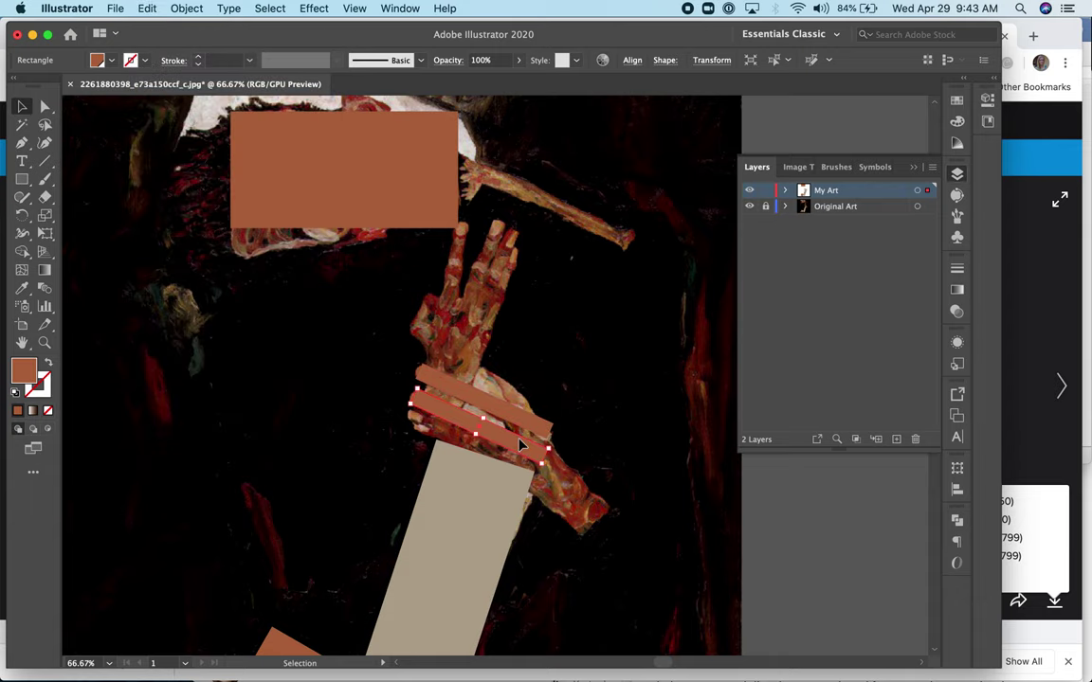
{"action": "key", "text": "super+v"}
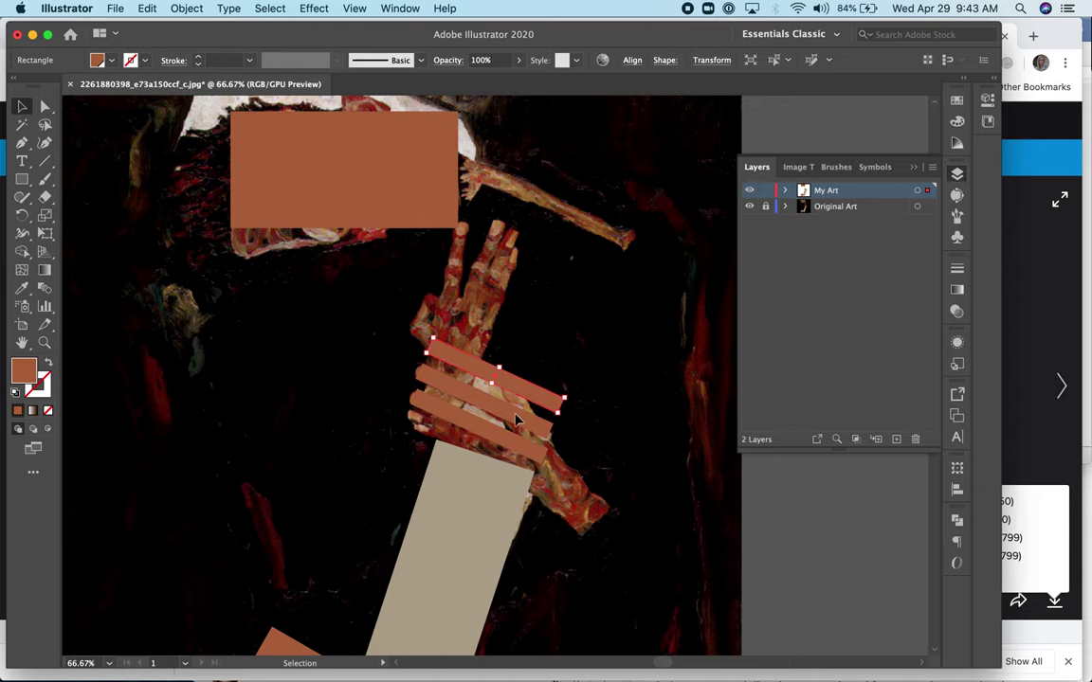
{"action": "left_click_drag", "start_coordinate": [517, 420], "coordinate": [550, 456]}
{"action": "key", "text": "super+v"}
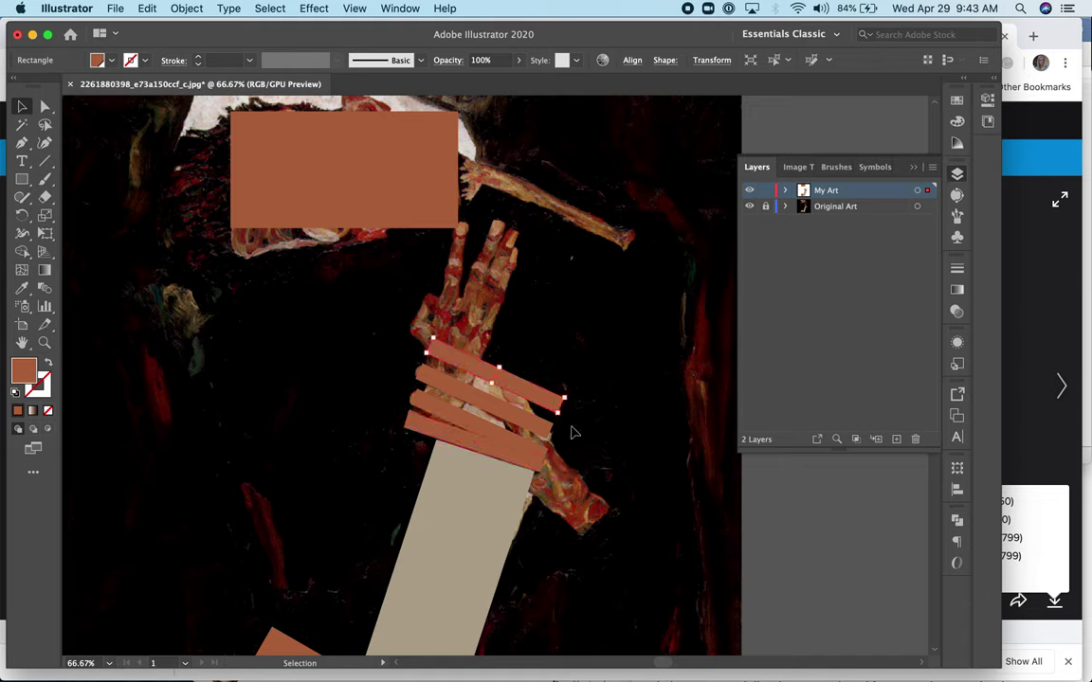
- Rotate a stripe upright as a finger and add a tilted, shortened copy beside it
{"action": "left_click_drag", "start_coordinate": [572, 393], "coordinate": [458, 239]}
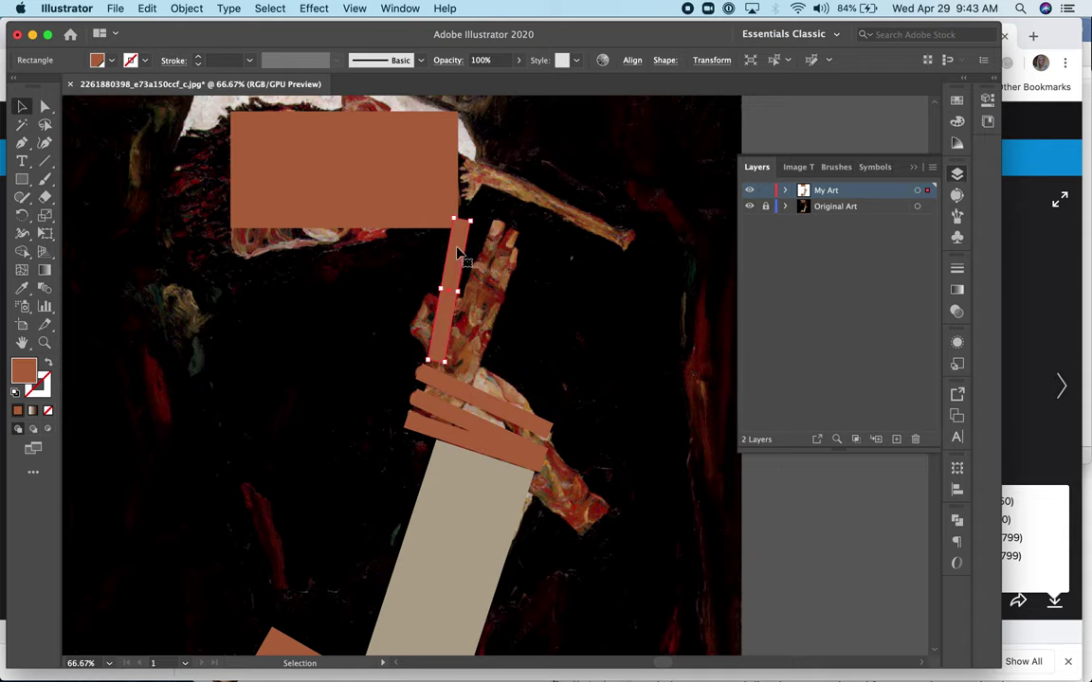
{"action": "left_click_drag", "start_coordinate": [431, 352], "coordinate": [442, 325]}
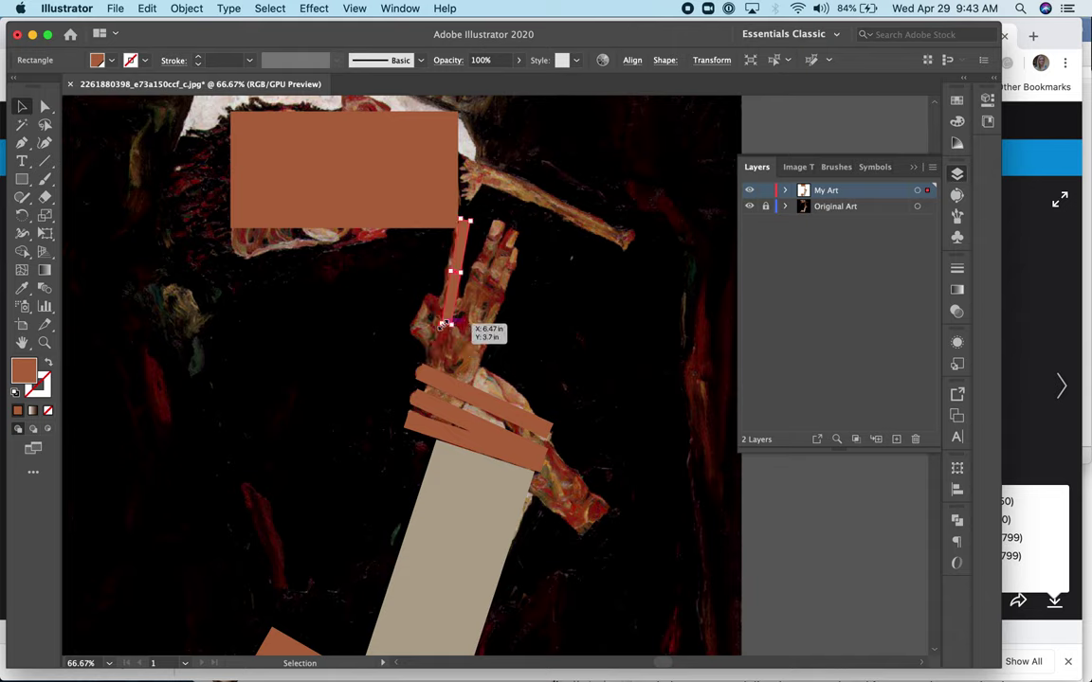
{"action": "left_click", "coordinate": [21, 108]}
{"action": "left_click_drag", "start_coordinate": [463, 248], "coordinate": [499, 249]}
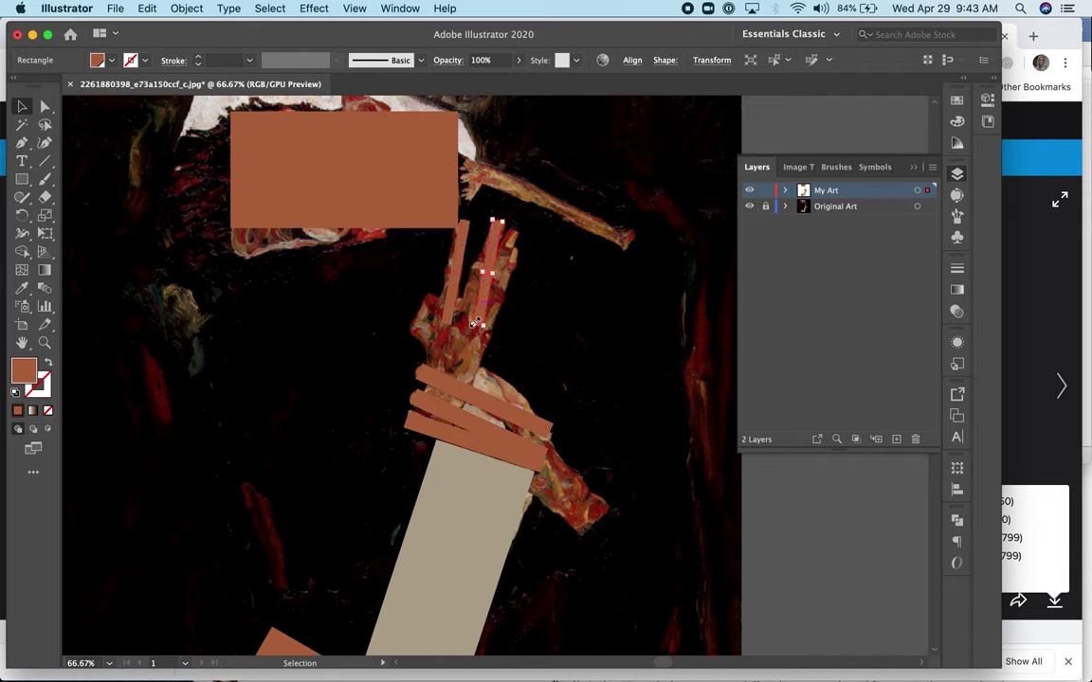
{"action": "left_click_drag", "start_coordinate": [473, 324], "coordinate": [484, 308]}
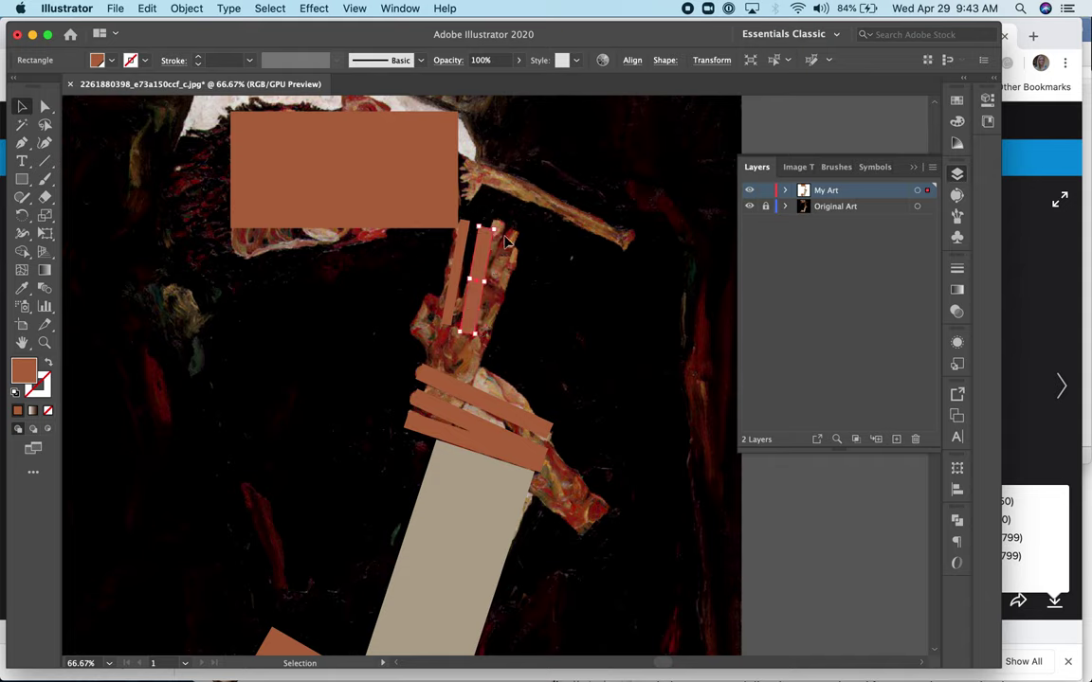
{"action": "left_click_drag", "start_coordinate": [494, 225], "coordinate": [505, 252]}
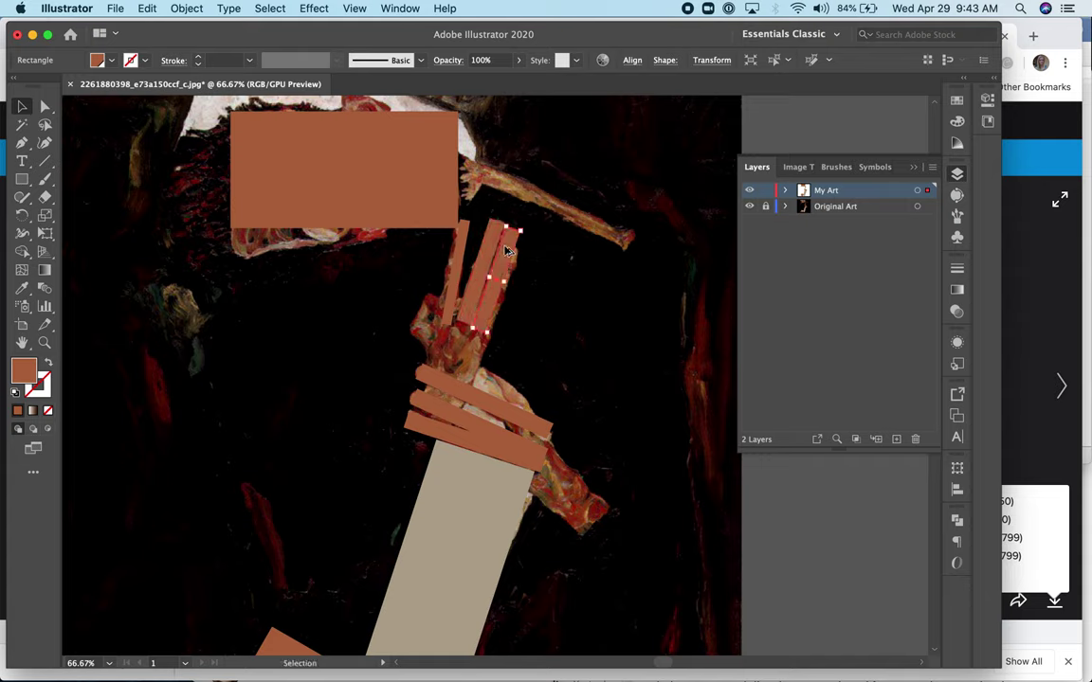
{"action": "left_click_drag", "start_coordinate": [486, 334], "coordinate": [491, 331]}
{"action": "left_click_drag", "start_coordinate": [526, 222], "coordinate": [517, 237]}
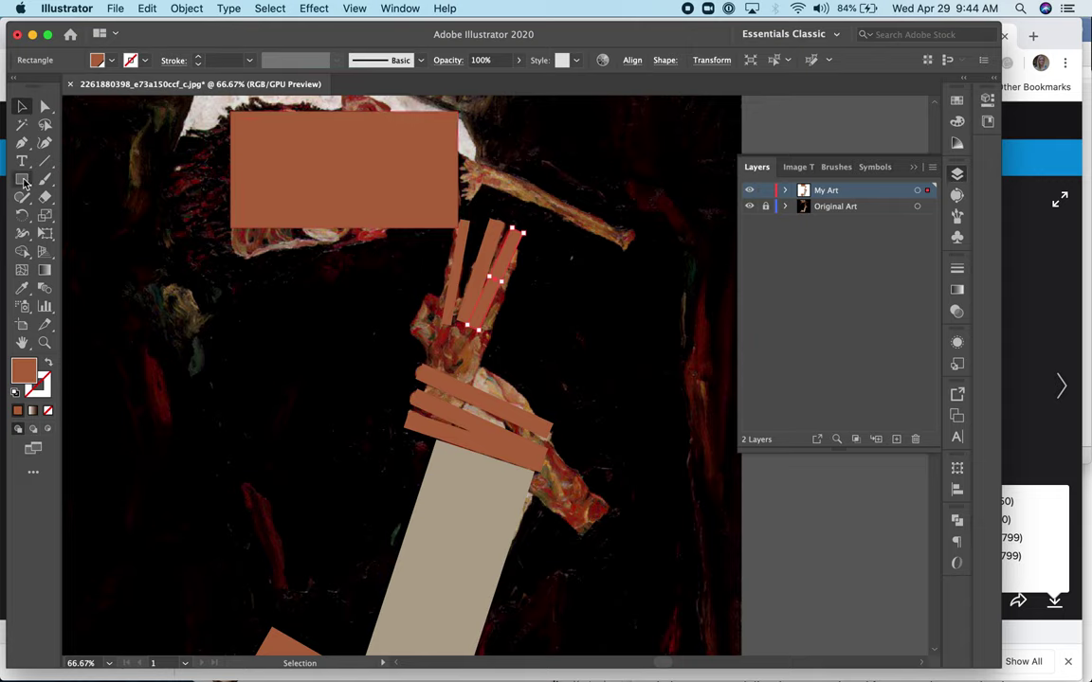
{"action": "left_click", "coordinate": [24, 181]}
- Draw rust blocks at the finger base and lower hand, plus a thin bar moved onto the limb
{"action": "left_click_drag", "start_coordinate": [432, 316], "coordinate": [495, 382]}
{"action": "left_click_drag", "start_coordinate": [541, 445], "coordinate": [595, 517]}
{"action": "left_click_drag", "start_coordinate": [465, 166], "coordinate": [653, 207]}
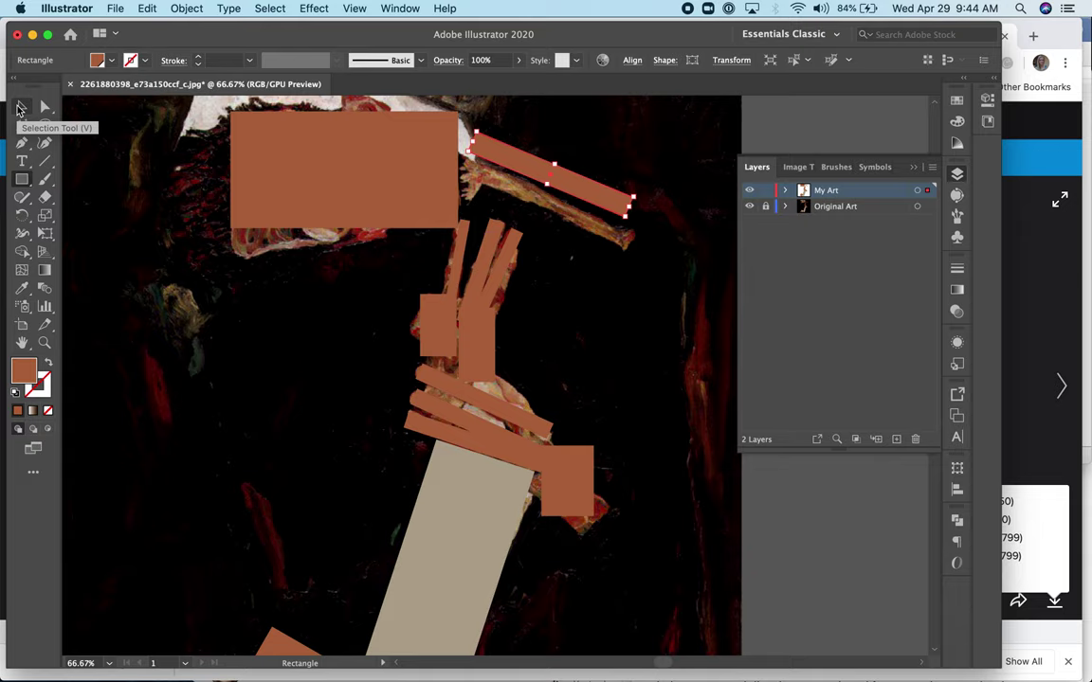
{"action": "left_click", "coordinate": [19, 109]}
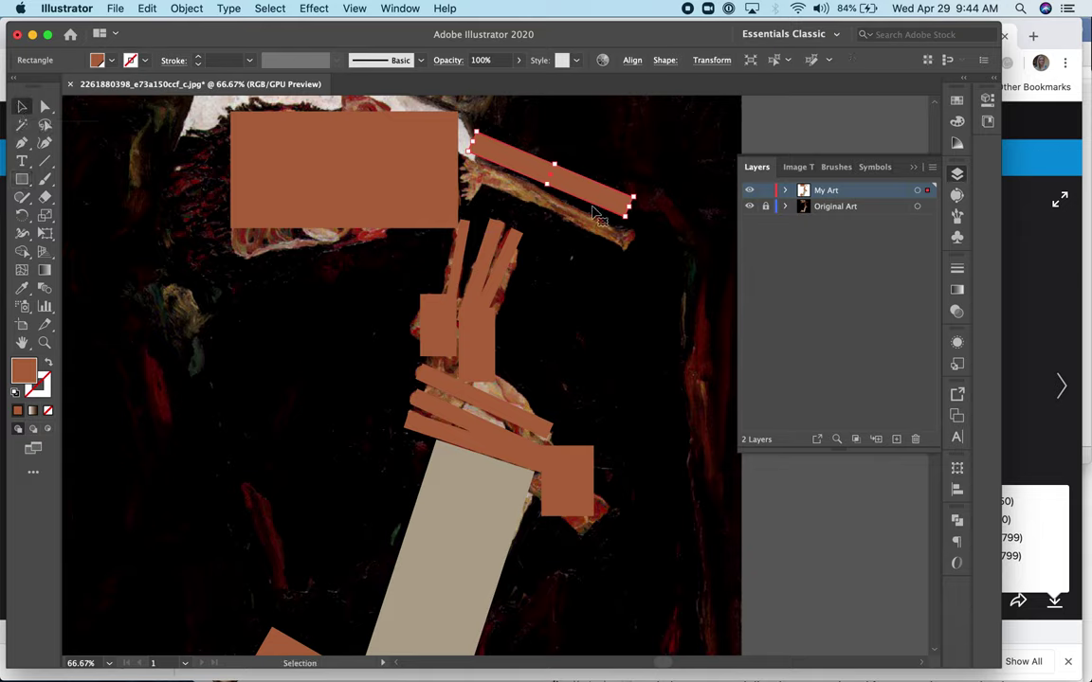
{"action": "left_click_drag", "start_coordinate": [595, 190], "coordinate": [586, 219]}
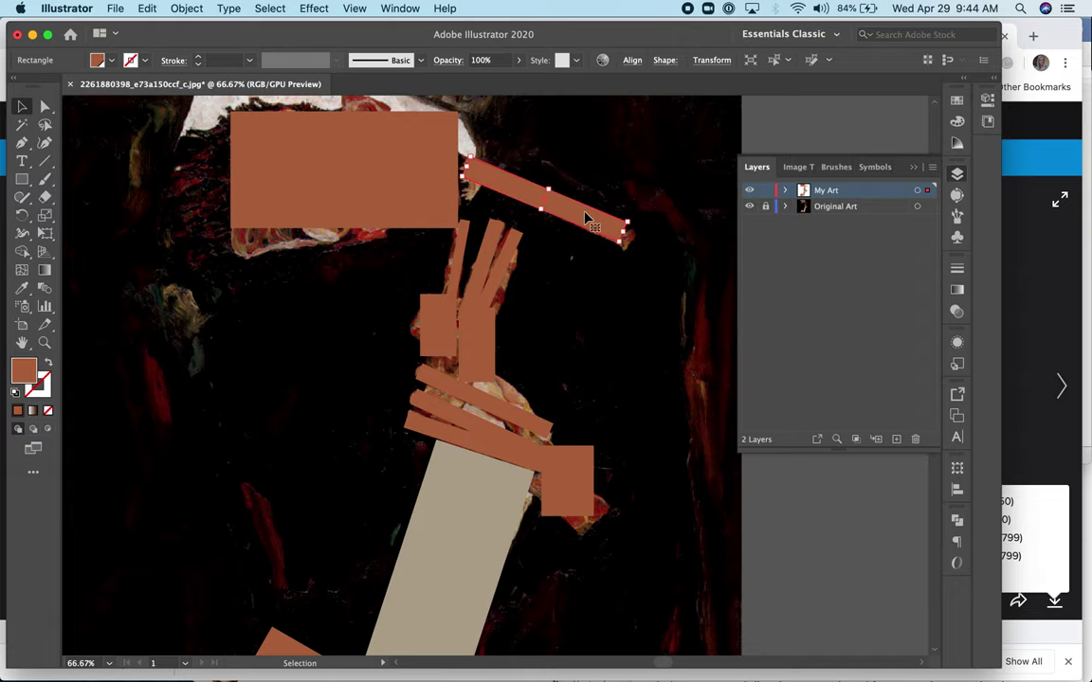
{"action": "key", "text": "super+minus"}
{"action": "key", "text": "super+minus"}
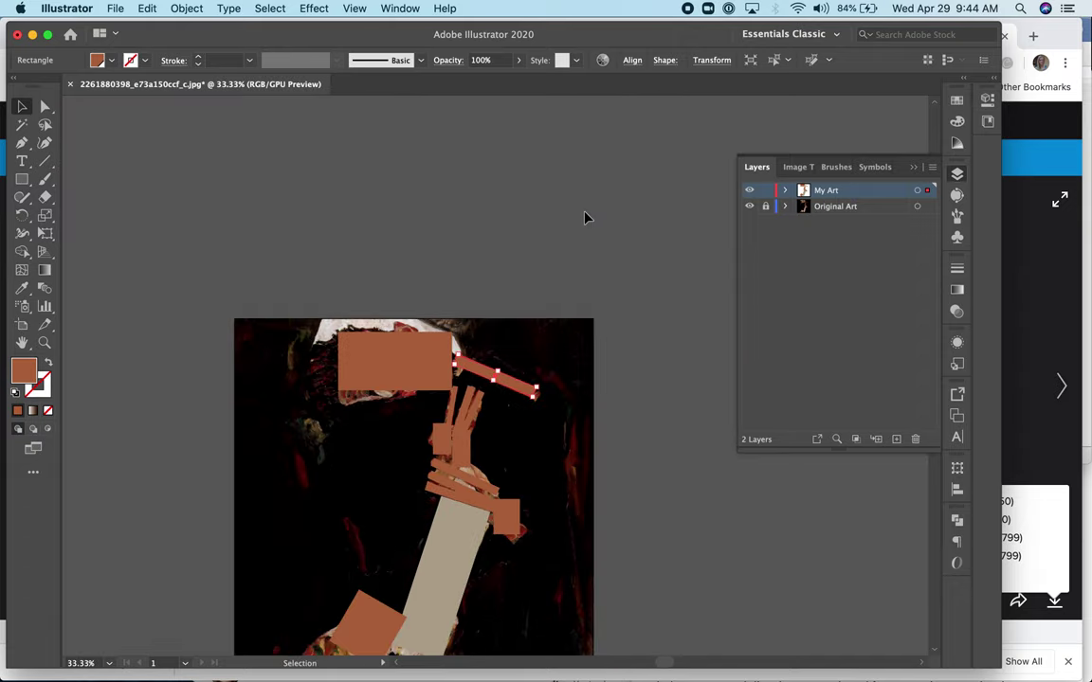
{"action": "scroll", "coordinate": [653, 433], "scroll_direction": "down", "scroll_amount": 5}
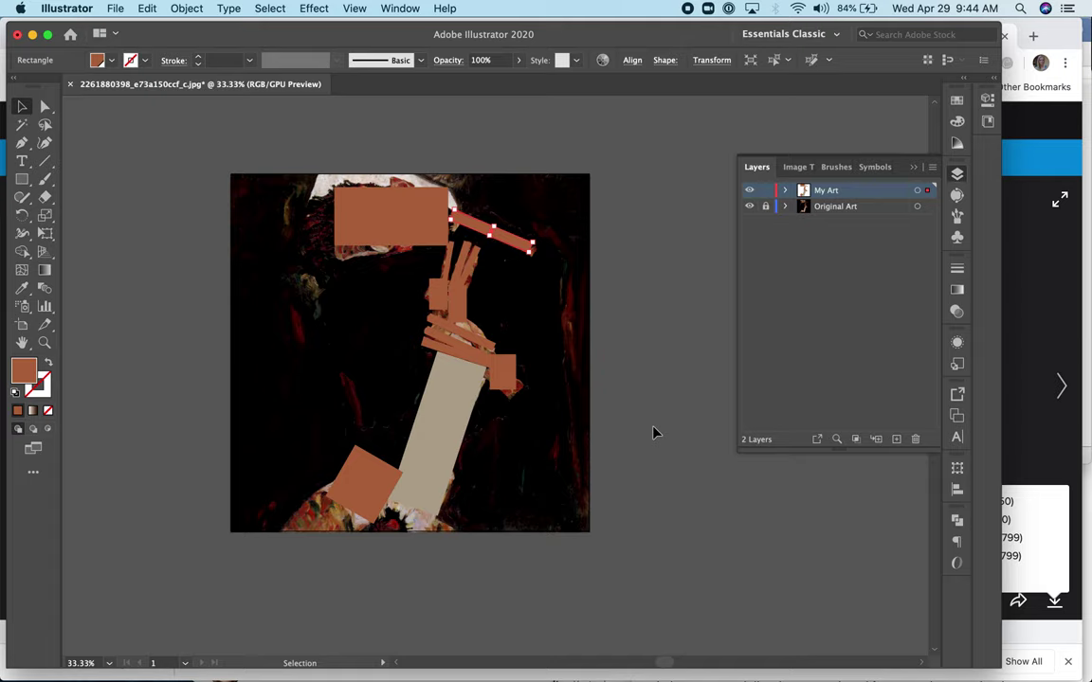
{"action": "left_click", "coordinate": [607, 258]}
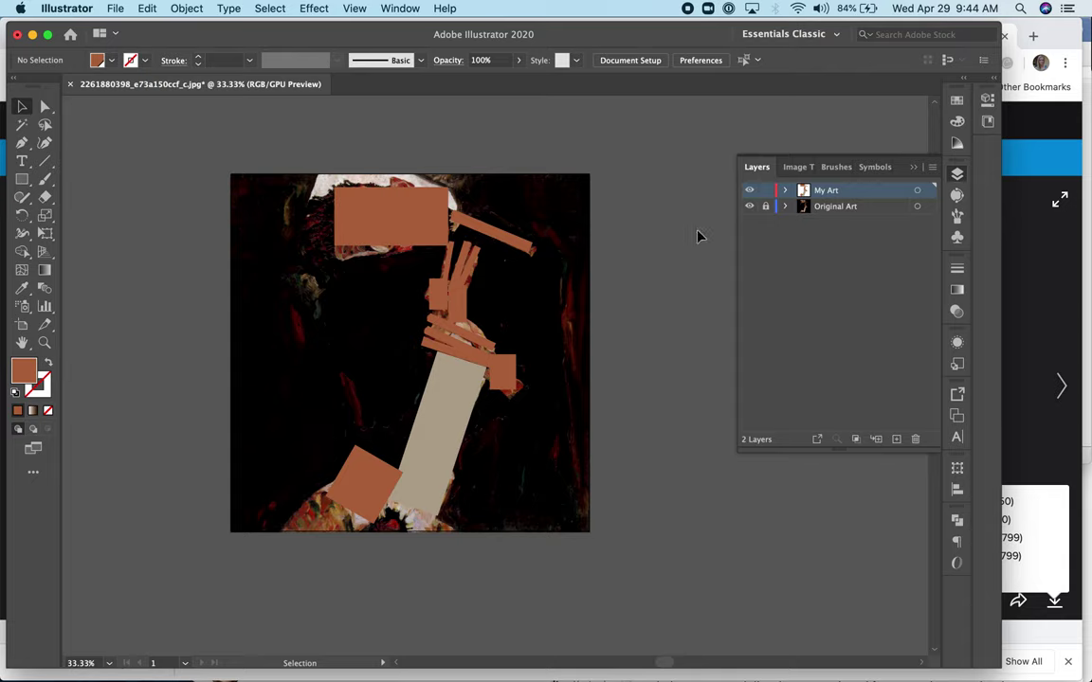
- Create a new layer above Original Art and rename it BG
{"action": "left_click", "coordinate": [835, 210]}
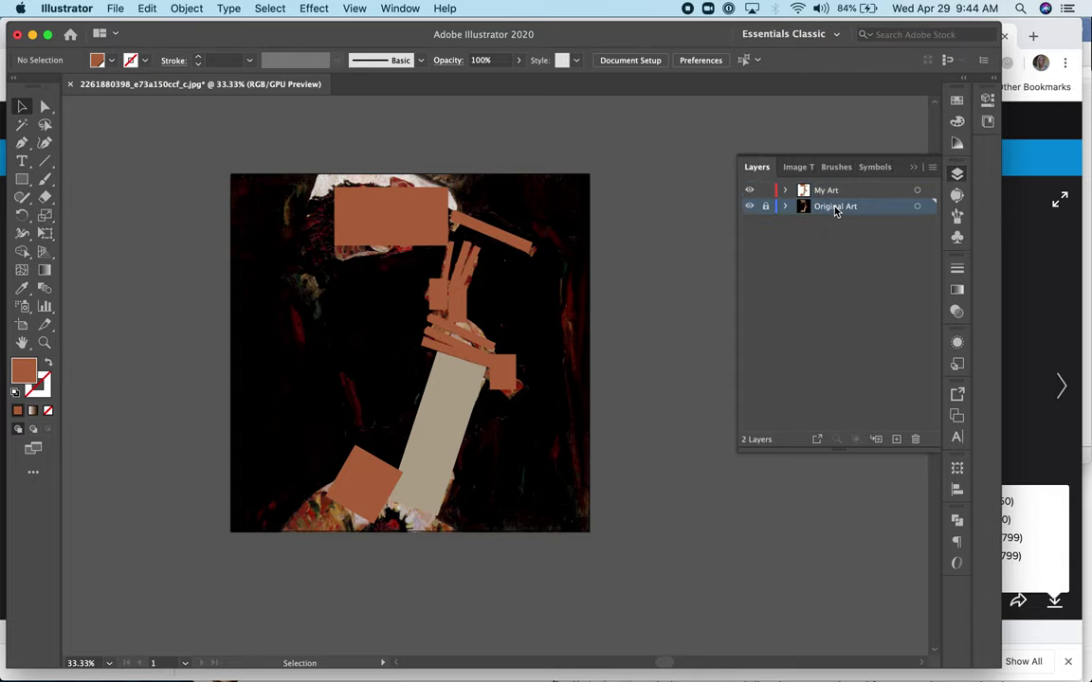
{"action": "left_click", "coordinate": [897, 439]}
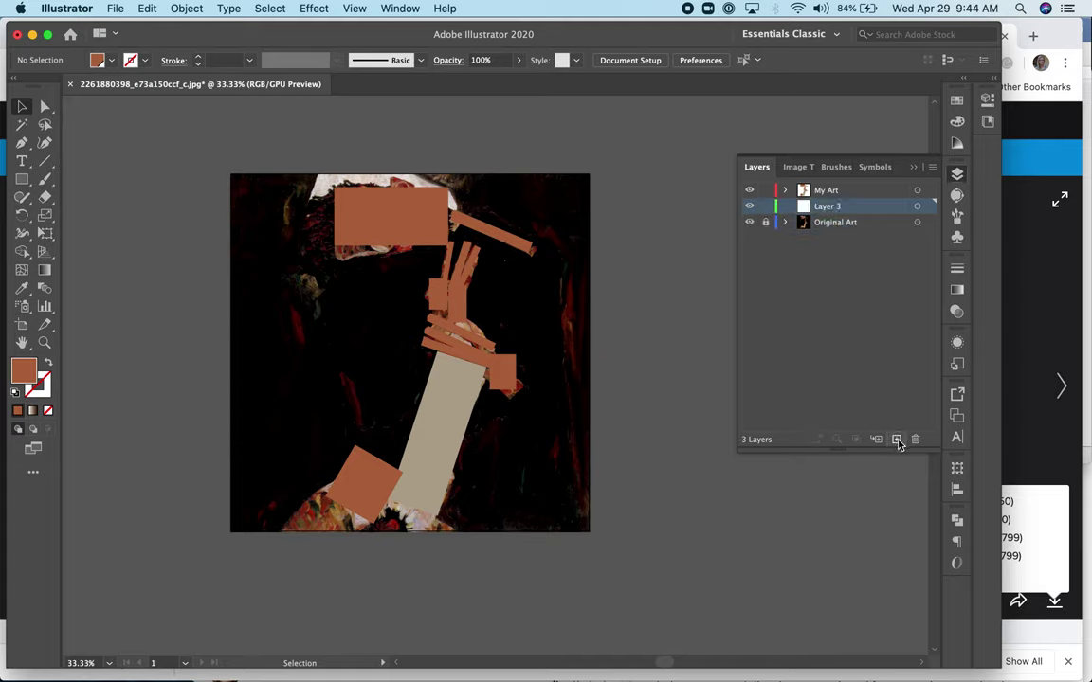
{"action": "double_click", "coordinate": [828, 207]}
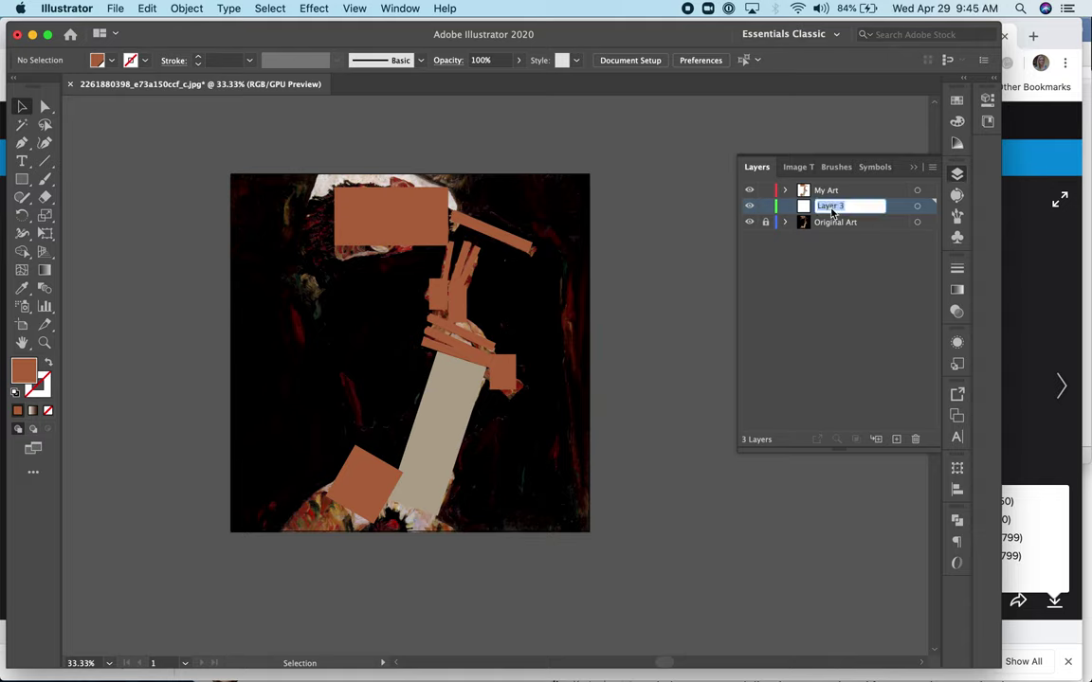
{"action": "type", "text": "BG"}
{"action": "left_click", "coordinate": [847, 295]}
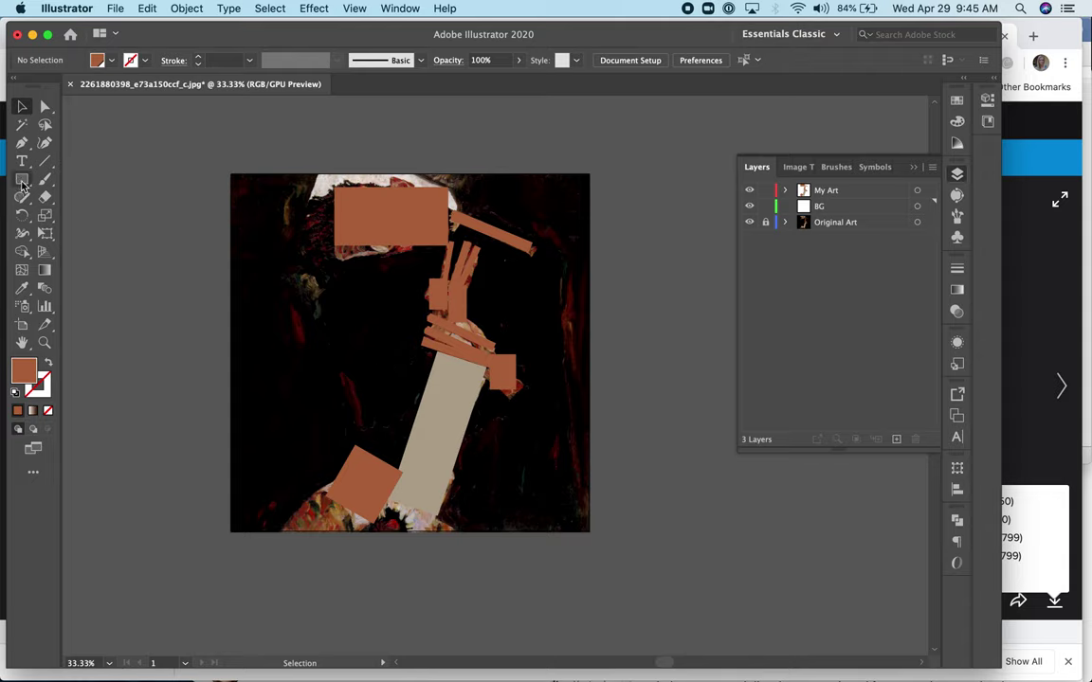
{"action": "left_click", "coordinate": [23, 181]}
- Draw a black-filled rectangle covering the whole artboard
{"action": "left_click", "coordinate": [112, 61]}
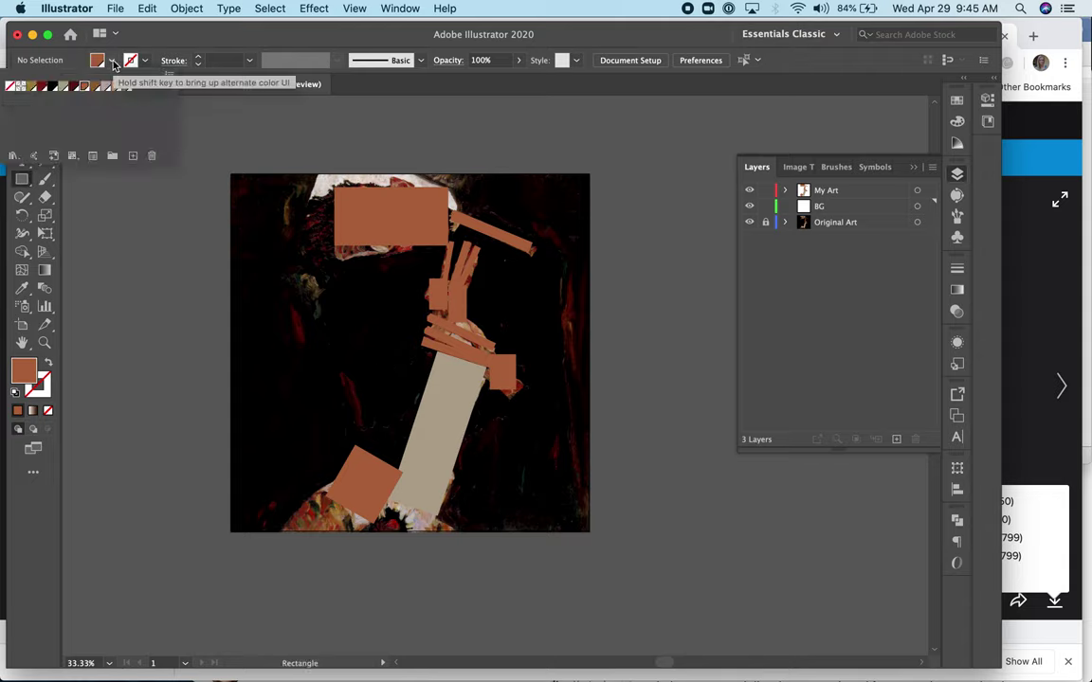
{"action": "left_click", "coordinate": [53, 89]}
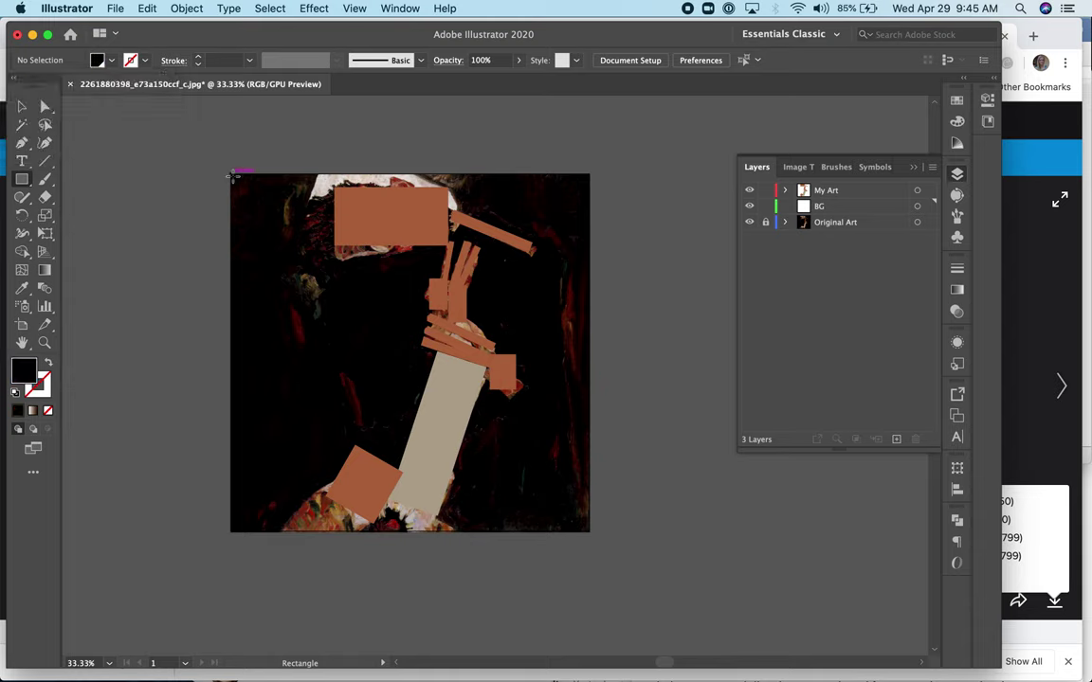
{"action": "left_click_drag", "start_coordinate": [232, 175], "coordinate": [590, 534]}
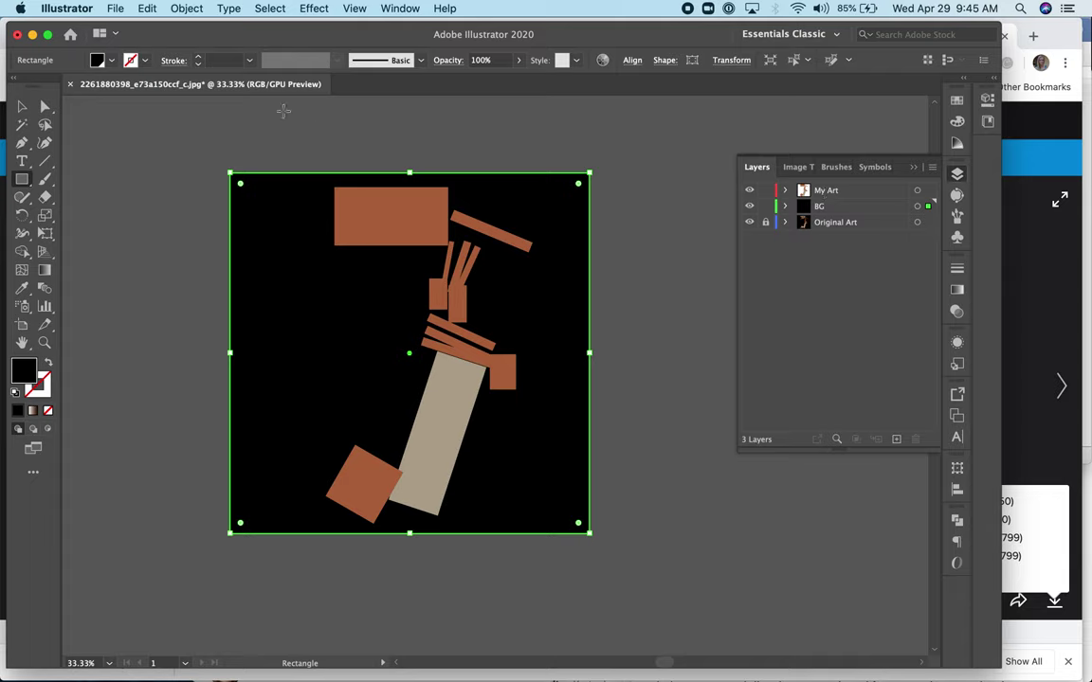
{"action": "left_click", "coordinate": [22, 107]}
{"action": "left_click", "coordinate": [660, 298]}
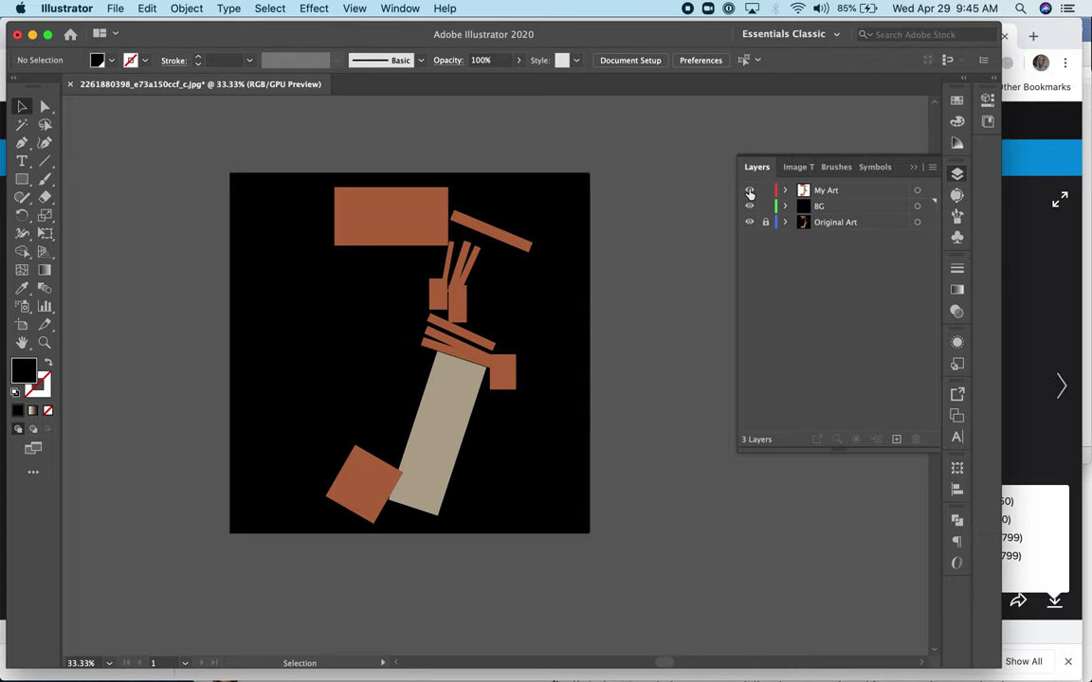
- Toggle the My Art and BG layer visibility to compare against the painting
{"action": "left_click", "coordinate": [750, 192]}
{"action": "left_click", "coordinate": [749, 192]}
{"action": "left_click", "coordinate": [750, 192]}
{"action": "left_click", "coordinate": [749, 192]}
{"action": "left_click", "coordinate": [750, 207]}
{"action": "left_click", "coordinate": [750, 207]}
- Hide the BG layer, target My Art and set the rectangle fill to dark red
{"action": "left_click", "coordinate": [749, 207]}
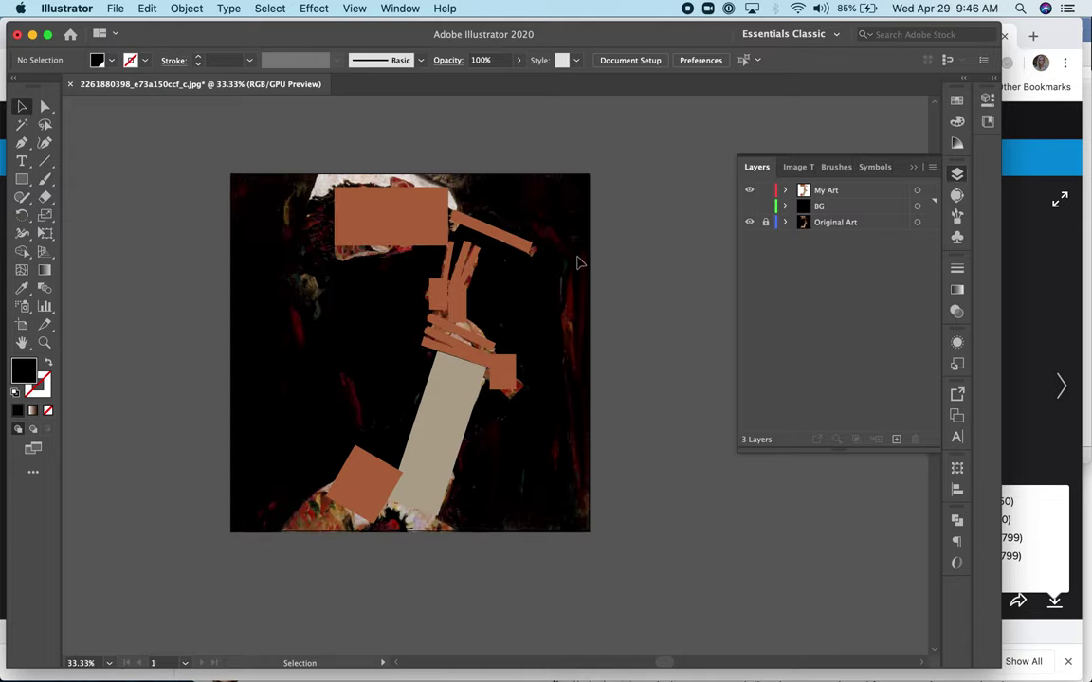
{"action": "left_click", "coordinate": [22, 179]}
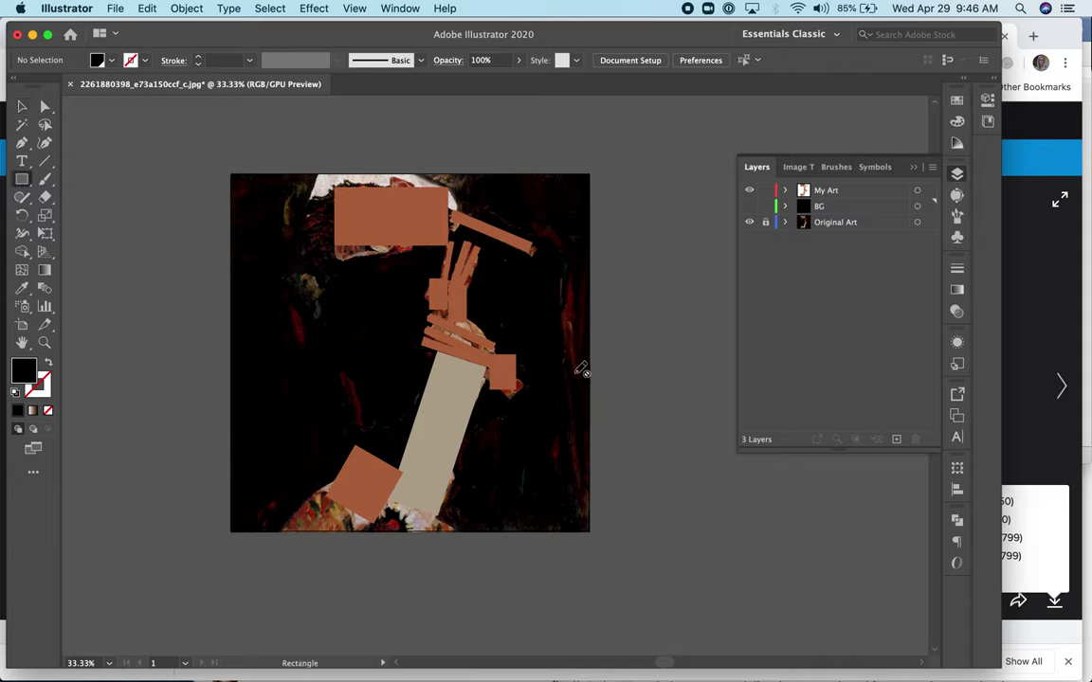
{"action": "left_click", "coordinate": [848, 192]}
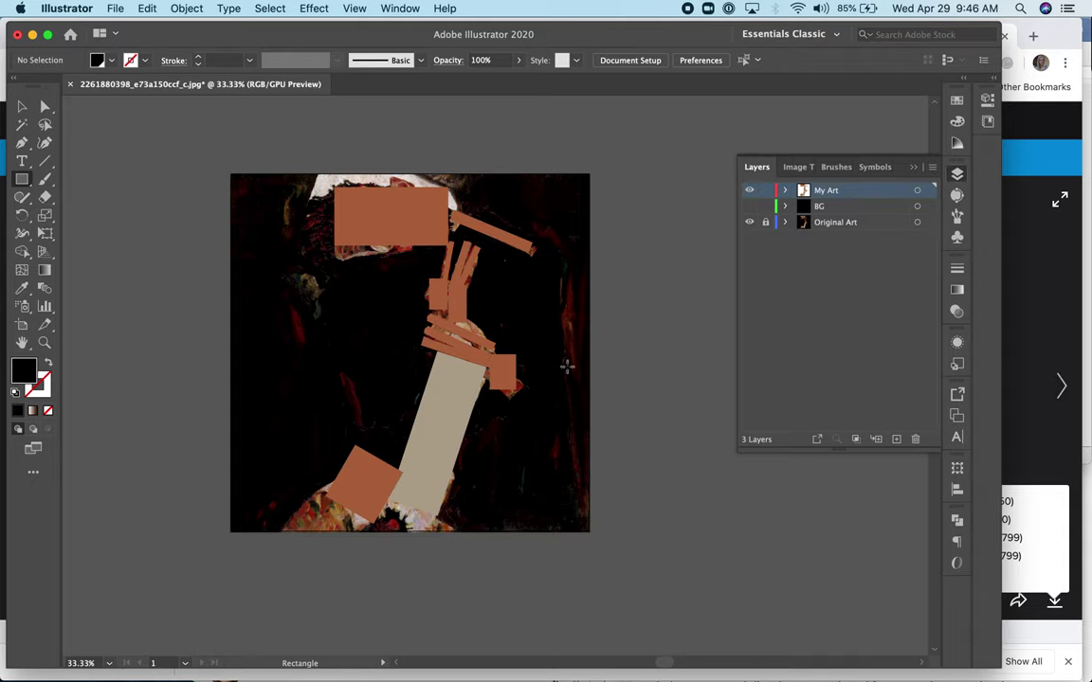
{"action": "left_click", "coordinate": [101, 59]}
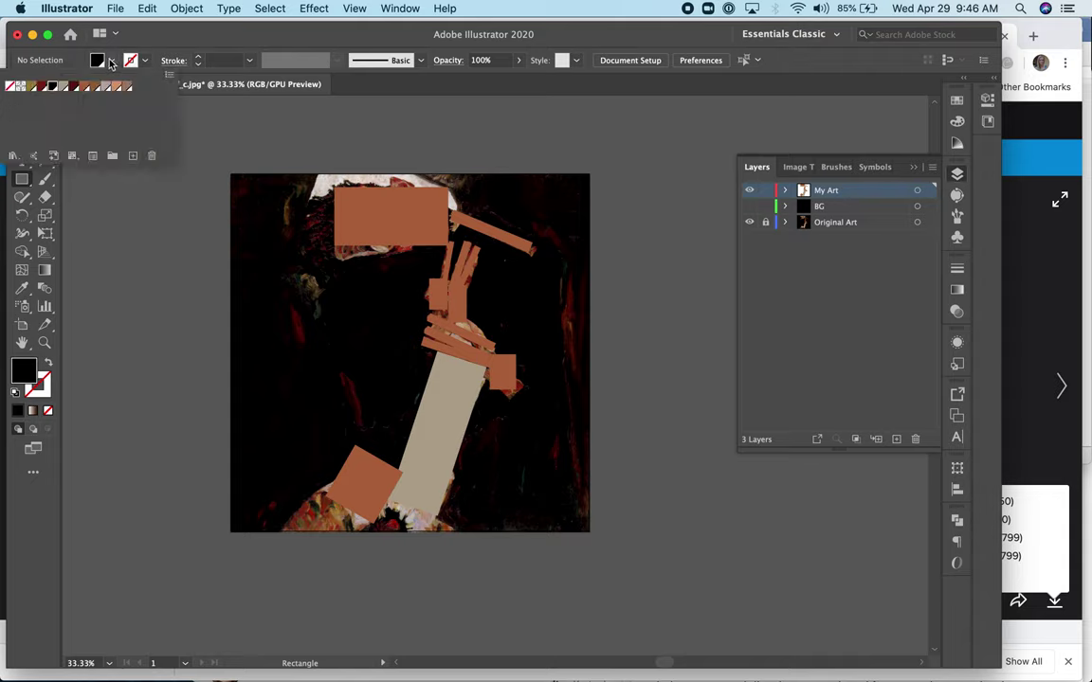
{"action": "left_click", "coordinate": [40, 84]}
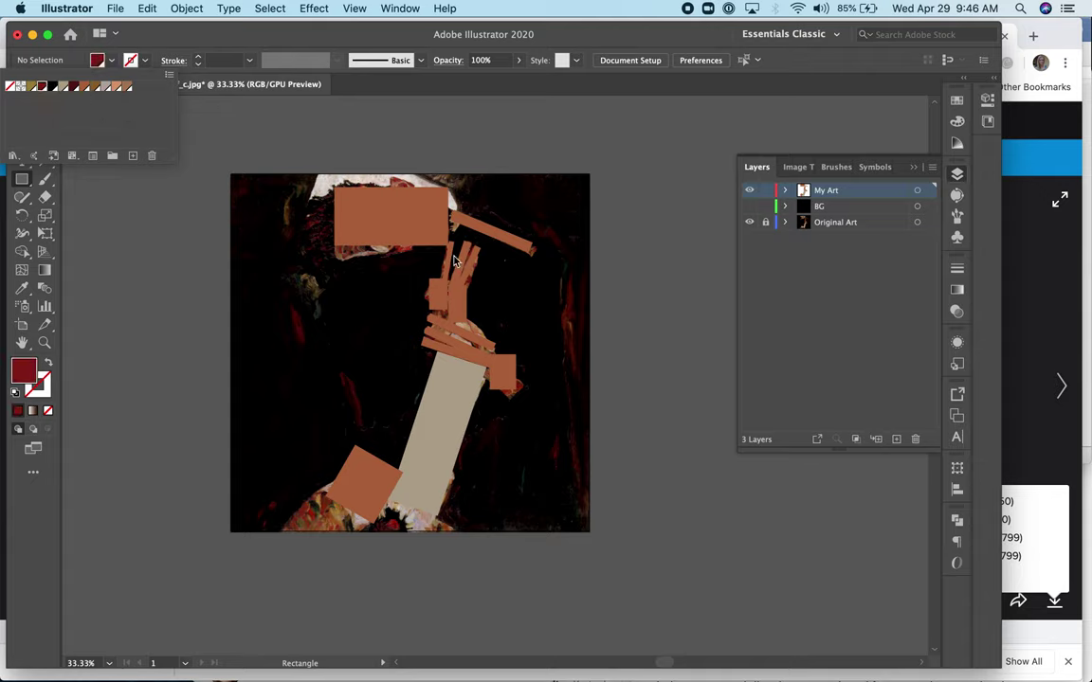
- Draw thin maroon bars at the left and right sides, plus a horizontal one beside the head
{"action": "left_click", "coordinate": [560, 282]}
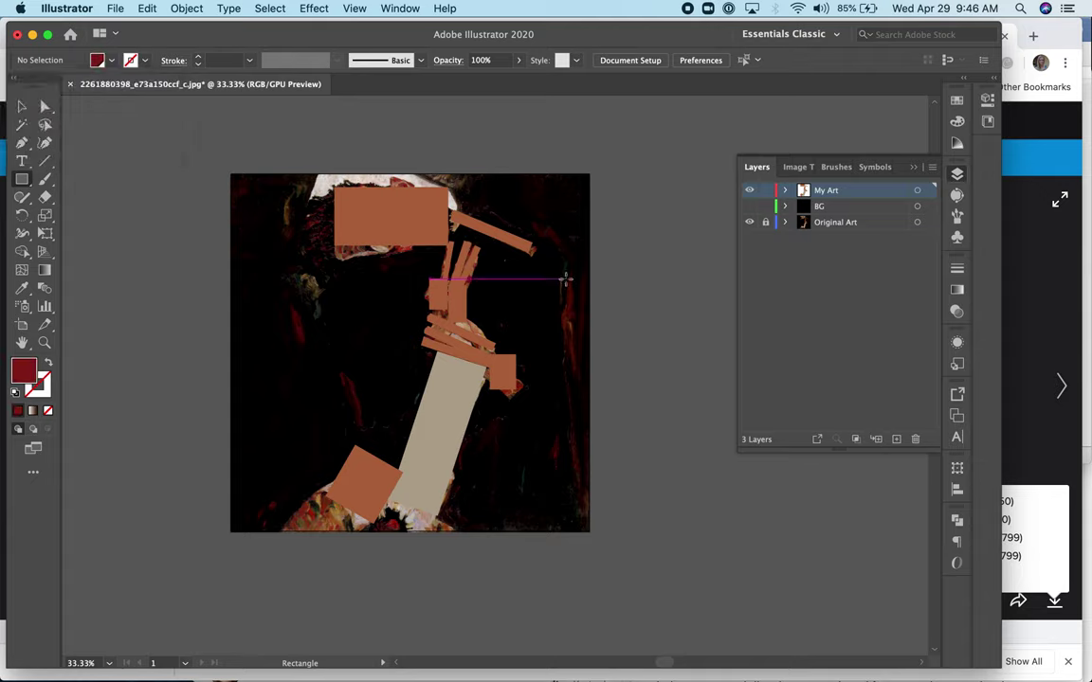
{"action": "left_click_drag", "start_coordinate": [565, 280], "coordinate": [575, 362]}
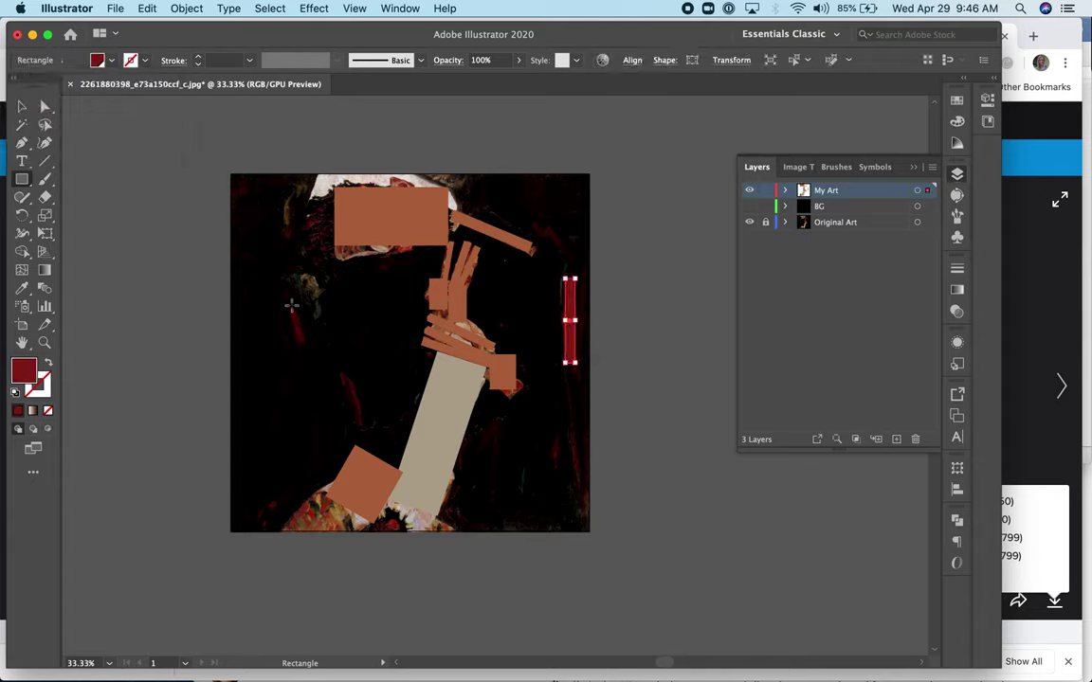
{"action": "left_click_drag", "start_coordinate": [290, 306], "coordinate": [299, 341]}
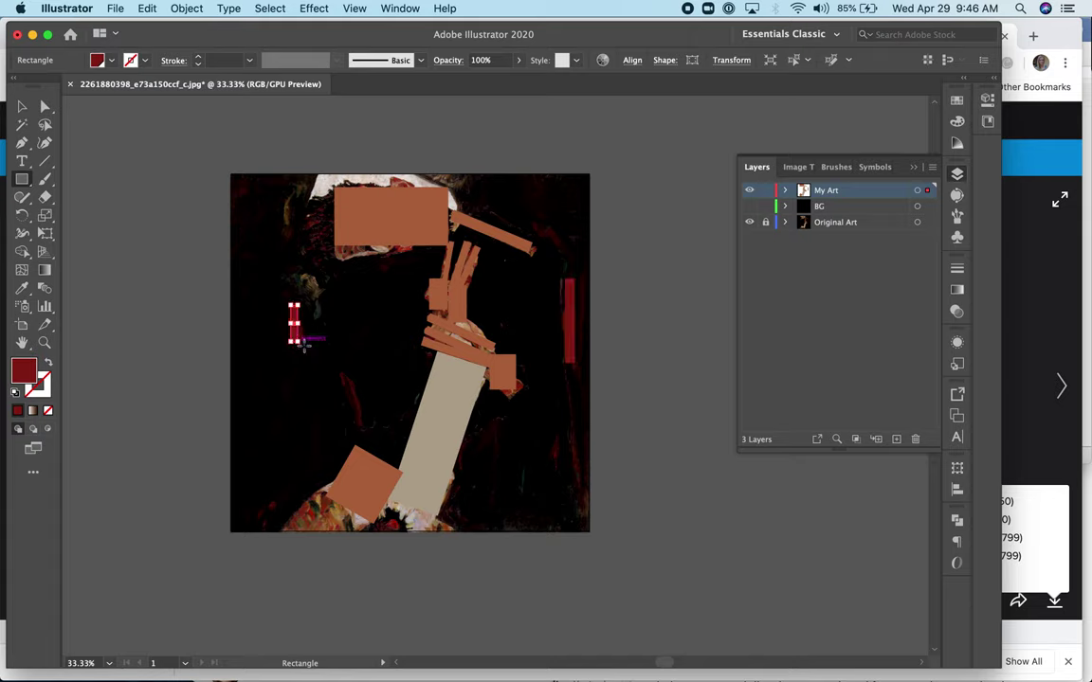
{"action": "left_click_drag", "start_coordinate": [345, 375], "coordinate": [353, 429]}
{"action": "left_click_drag", "start_coordinate": [572, 426], "coordinate": [572, 507]}
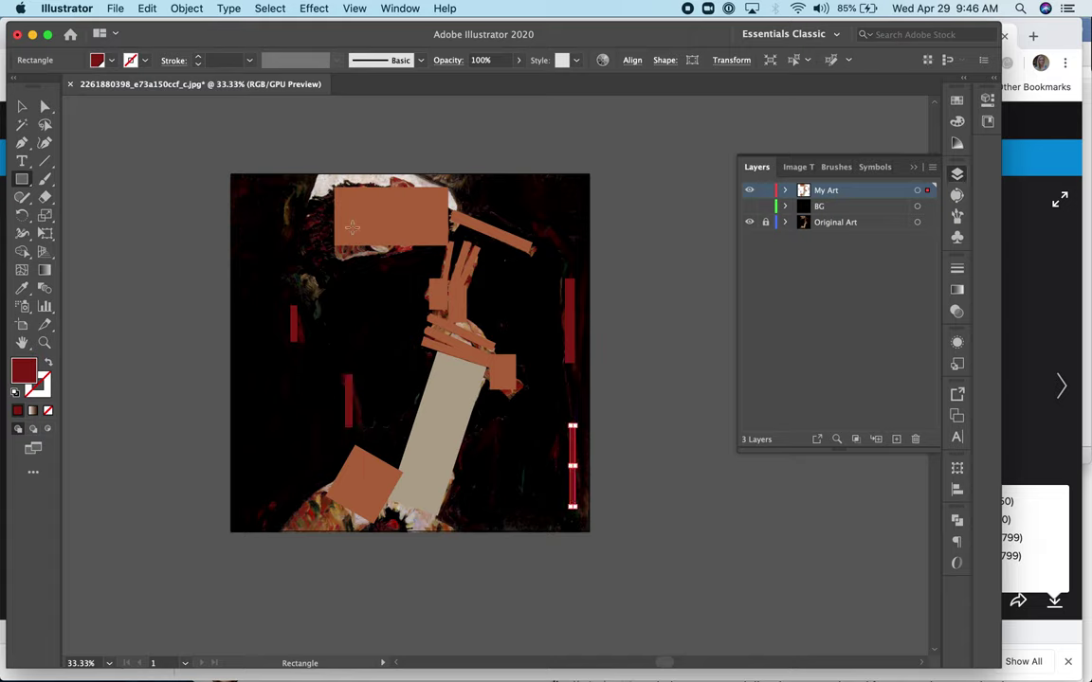
{"action": "mouse_move", "coordinate": [307, 203]}
{"action": "left_mouse_down"}
{"action": "mouse_move", "coordinate": [282, 183]}
{"action": "mouse_move", "coordinate": [337, 215]}
{"action": "mouse_move", "coordinate": [334, 224]}
{"action": "left_mouse_up"}
{"action": "left_click_drag", "start_coordinate": [318, 224], "coordinate": [335, 229]}
{"action": "key", "text": "super+equal"}
{"action": "key", "text": "super+equal"}
{"action": "key", "text": "super+equal"}
{"action": "key", "text": "super+equal"}
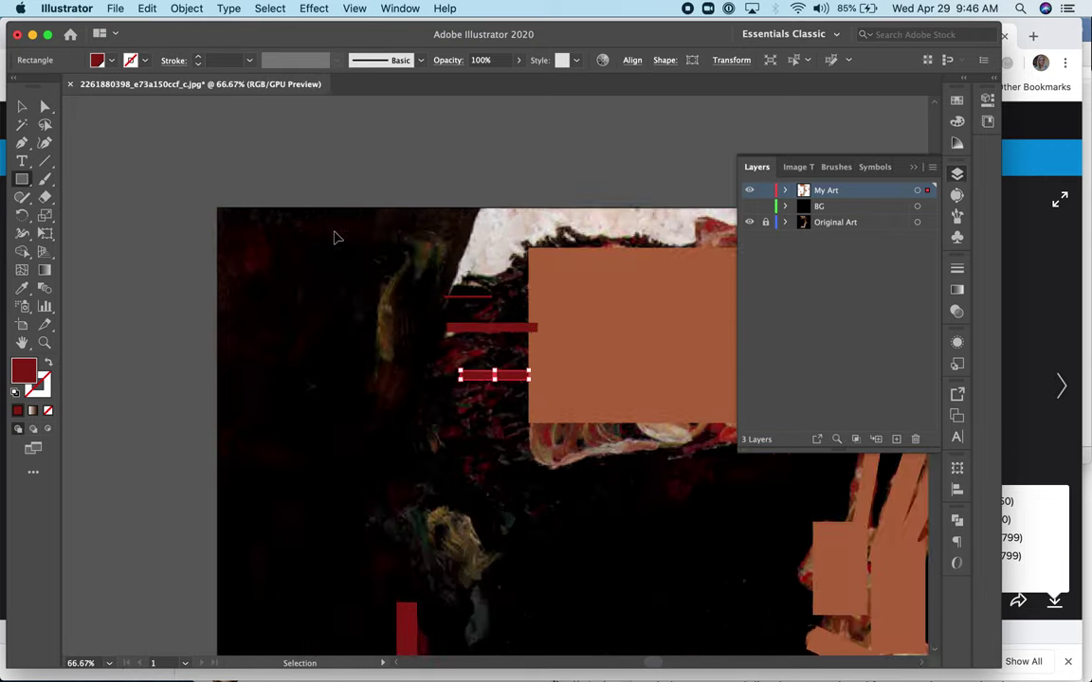
- Draw three maroon rectangles, two below and one above the rust head block
{"action": "left_click_drag", "start_coordinate": [536, 420], "coordinate": [648, 486]}
{"action": "scroll", "coordinate": [820, 480], "scroll_direction": "right", "scroll_amount": 10}
{"action": "scroll", "coordinate": [820, 481], "scroll_direction": "down", "scroll_amount": 2}
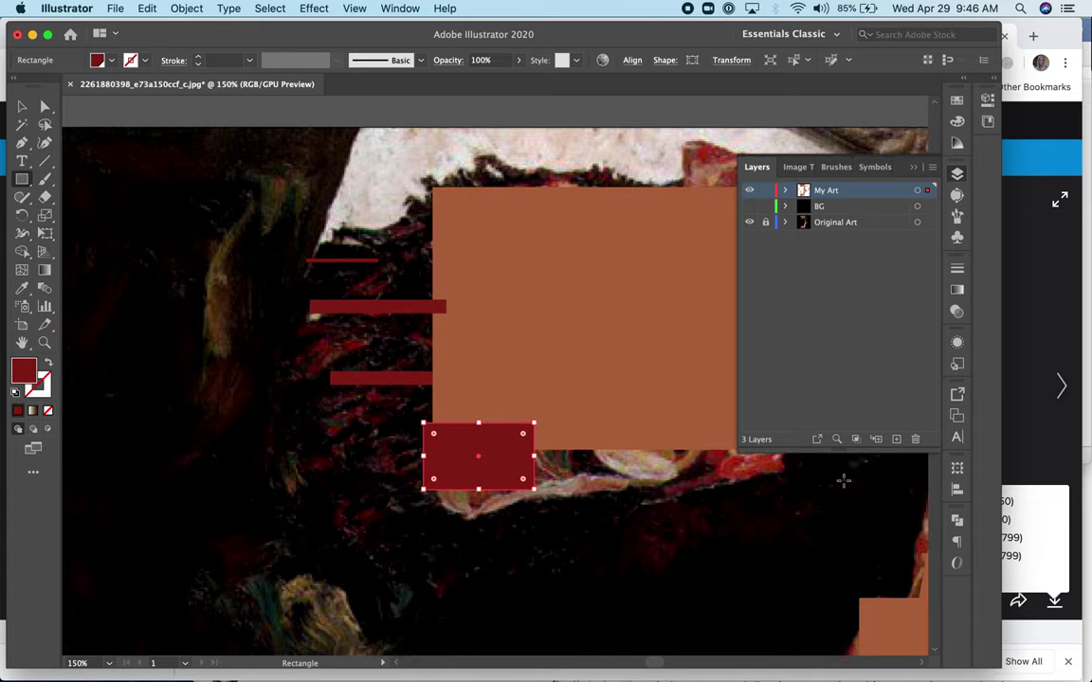
{"action": "mouse_move", "coordinate": [615, 406]}
{"action": "left_mouse_down"}
{"action": "mouse_move", "coordinate": [687, 413]}
{"action": "mouse_move", "coordinate": [727, 452]}
{"action": "left_mouse_up"}
{"action": "mouse_move", "coordinate": [609, 121]}
{"action": "left_mouse_down"}
{"action": "mouse_move", "coordinate": [673, 133]}
{"action": "mouse_move", "coordinate": [717, 159]}
{"action": "mouse_move", "coordinate": [719, 172]}
{"action": "left_mouse_up"}
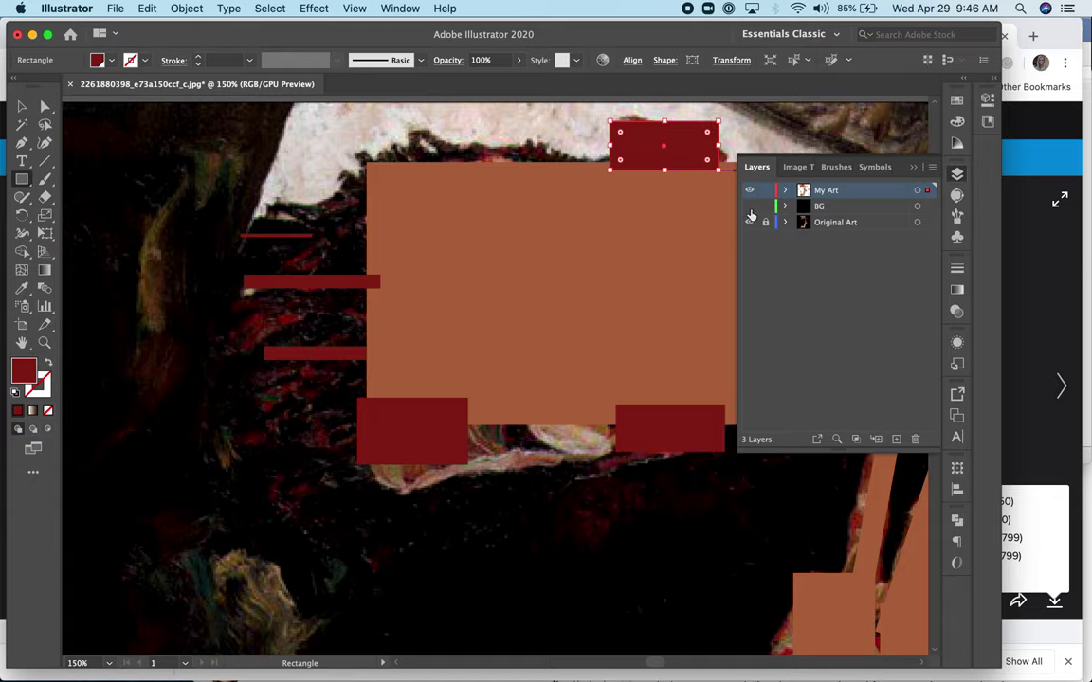
- Show the black BG layer, zoom out to the whole artboard, and deselect all shapes
{"action": "left_click", "coordinate": [749, 206]}
{"action": "key", "text": "super+minus"}
{"action": "key", "text": "super+minus"}
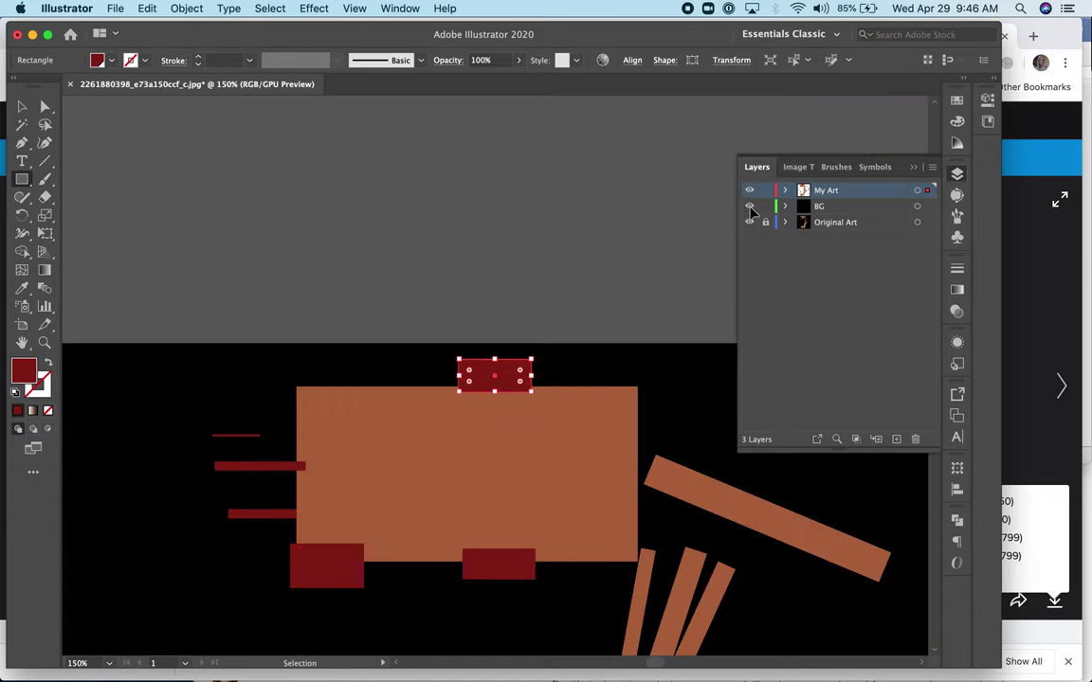
{"action": "key", "text": "super+minus"}
{"action": "key", "text": "super+minus"}
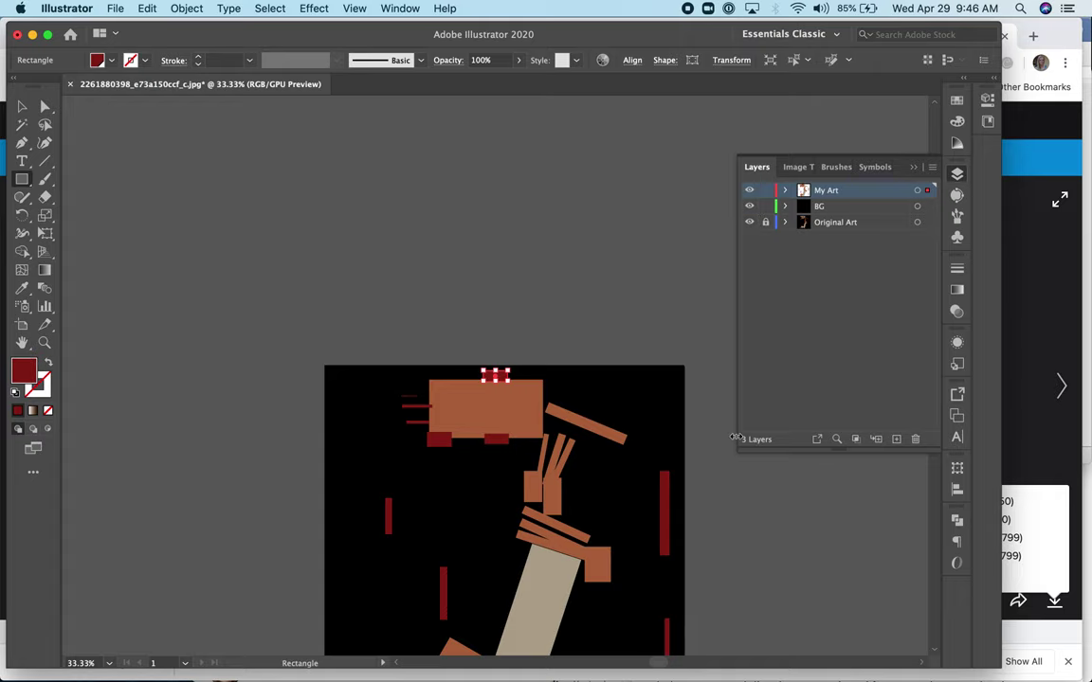
{"action": "scroll", "coordinate": [713, 471], "scroll_direction": "down", "scroll_amount": 5}
{"action": "scroll", "coordinate": [714, 470], "scroll_direction": "right", "scroll_amount": 2}
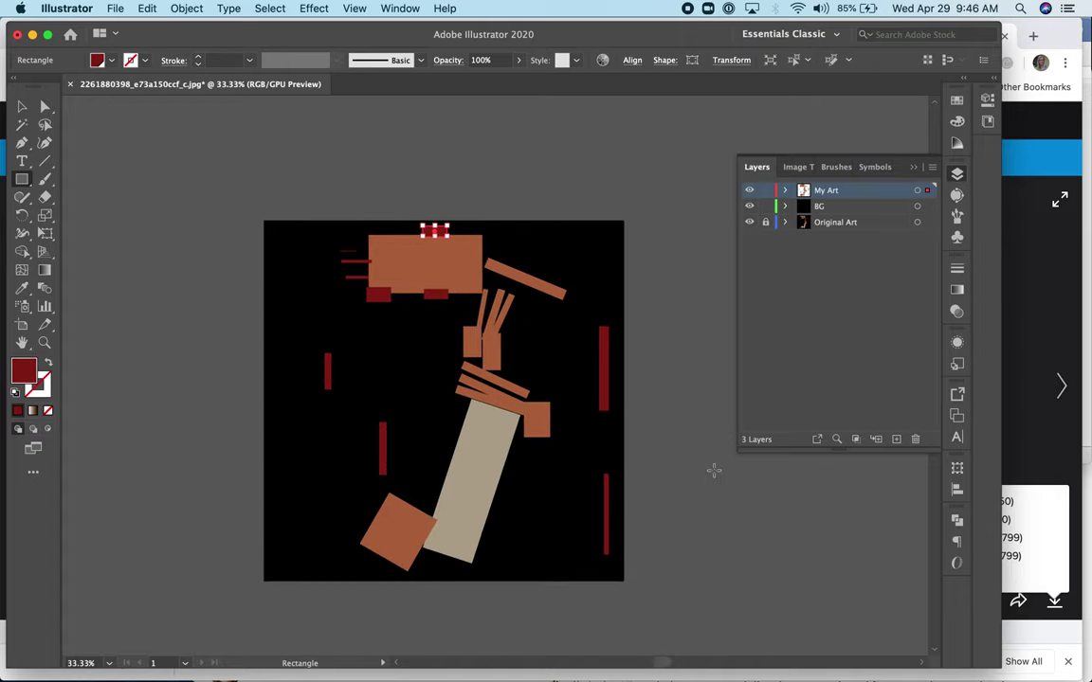
{"action": "left_click", "coordinate": [22, 106]}
{"action": "left_click", "coordinate": [680, 358]}
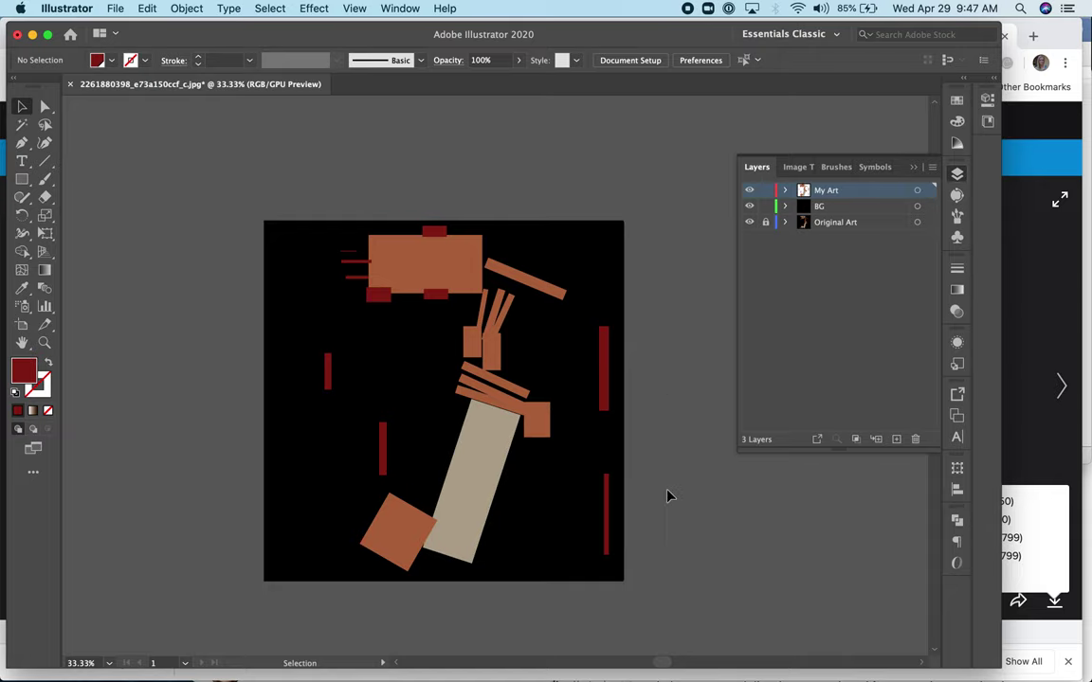
{"action": "left_click", "coordinate": [114, 8]}
- Save the artwork as Dynamic1_RG.ai in Adobe Illustrator format with default options
{"action": "left_click", "coordinate": [127, 138]}
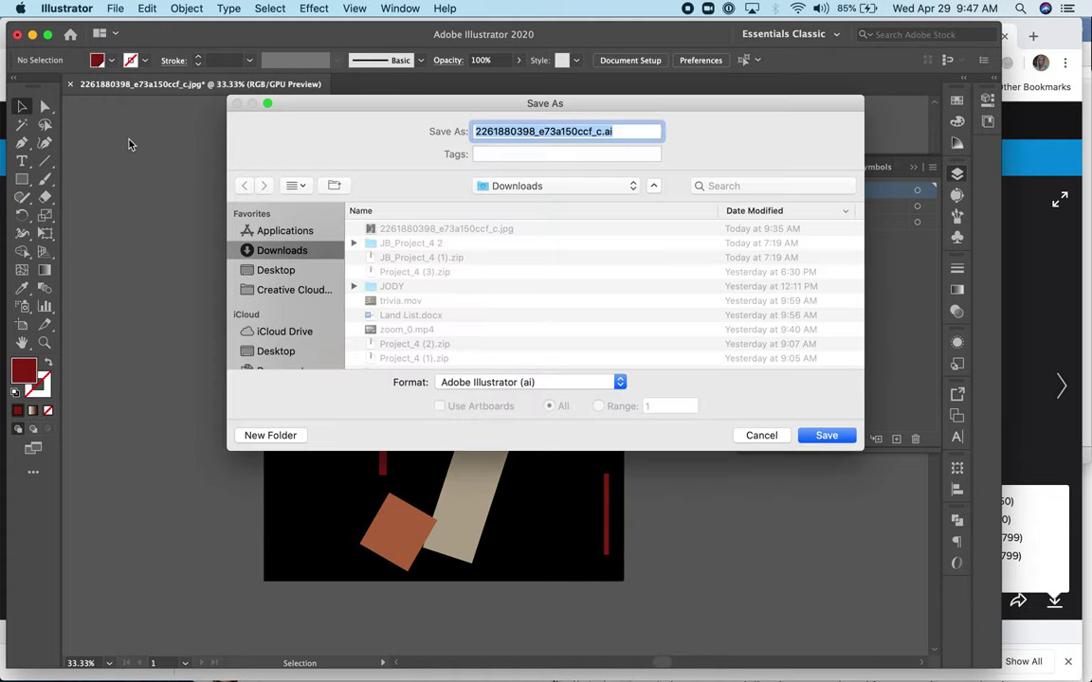
{"action": "type", "text": "Dy"}
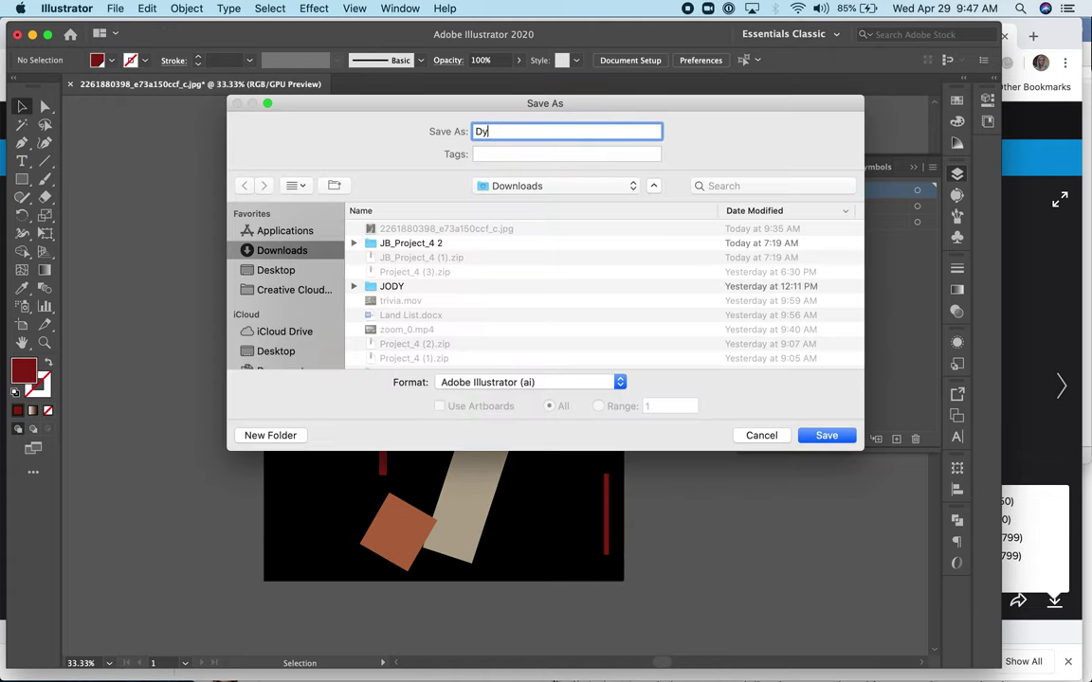
{"action": "type", "text": "namic1_RG"}
{"action": "left_click", "coordinate": [826, 435]}
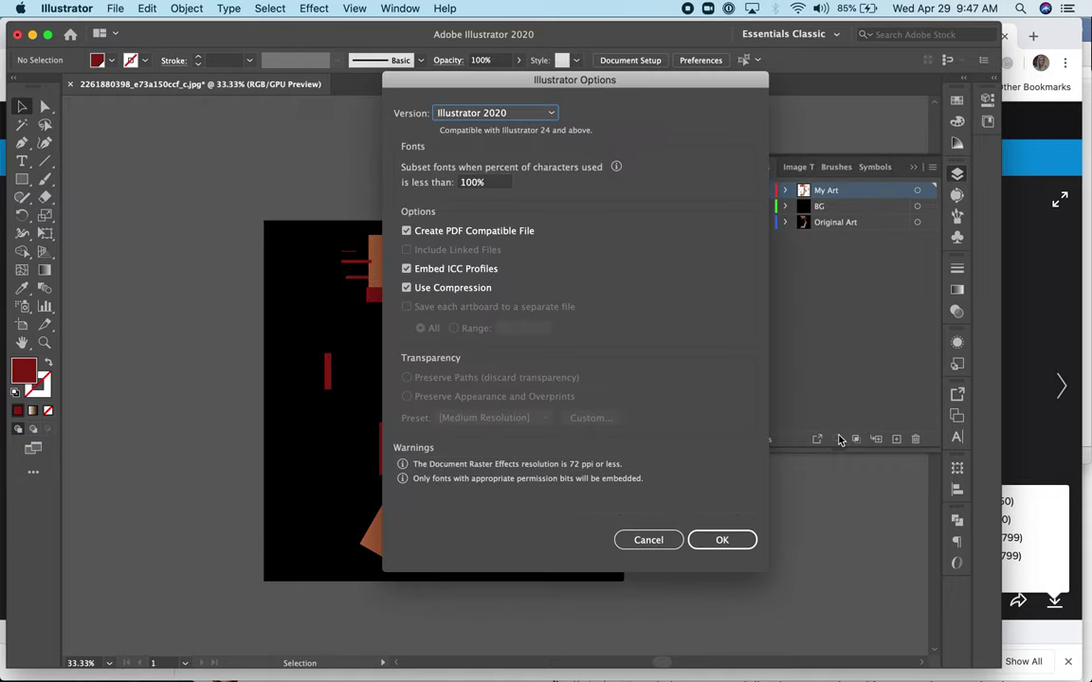
{"action": "left_click", "coordinate": [730, 542]}
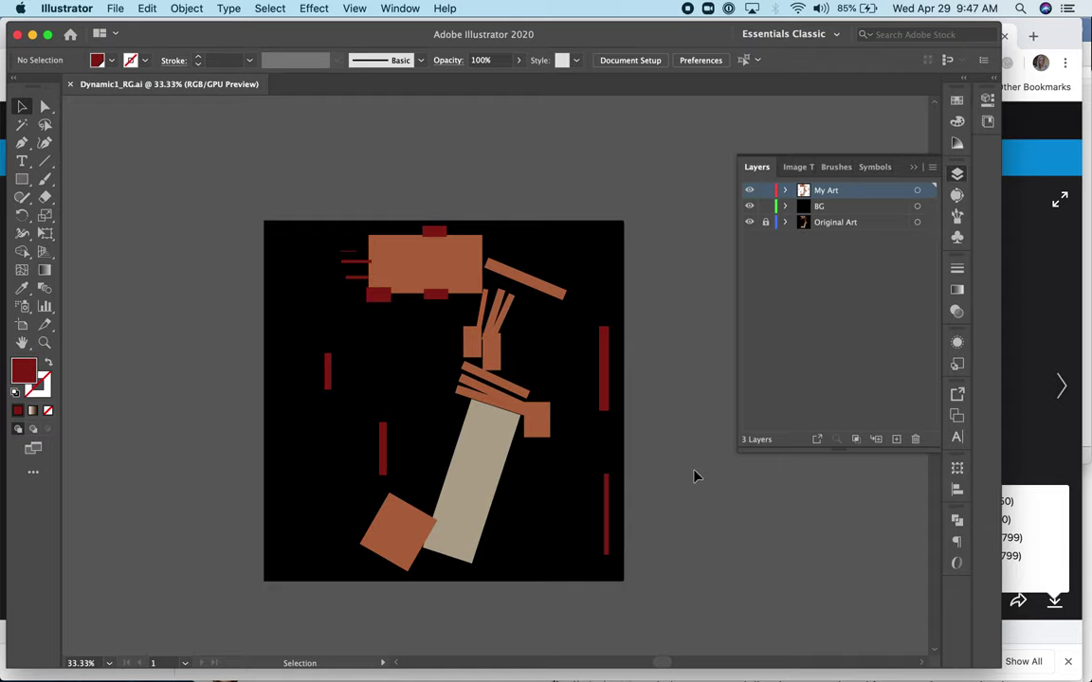
- Export the artwork as Dynamic1_RG.png at Screen (72 ppi) resolution
{"action": "left_click", "coordinate": [115, 9]}
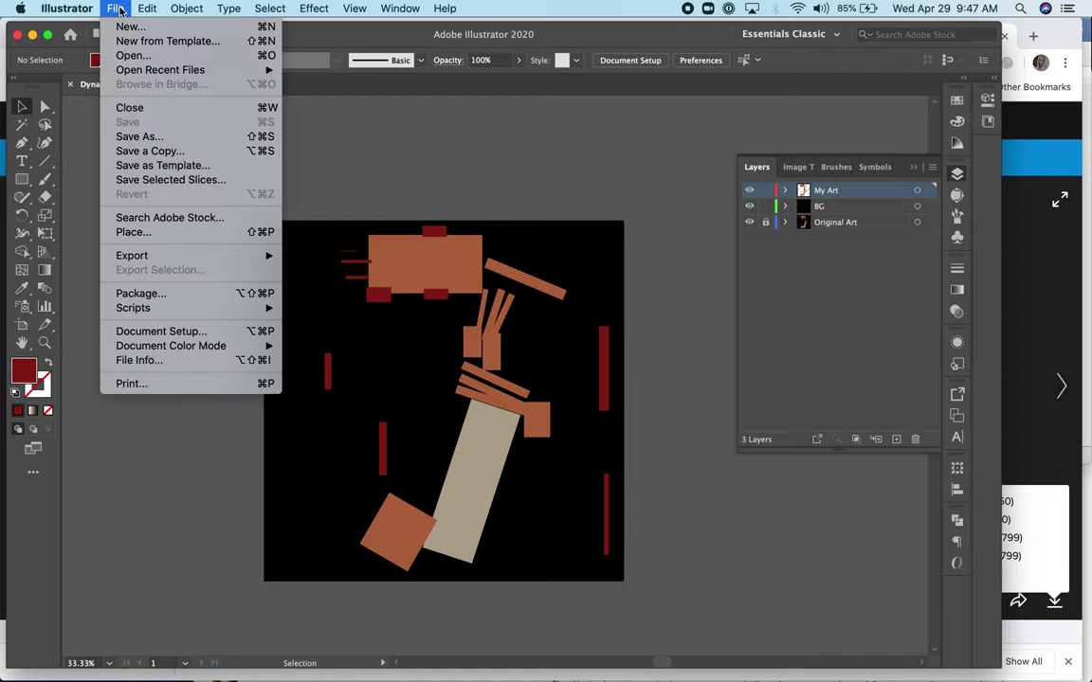
{"action": "mouse_move", "coordinate": [128, 254]}
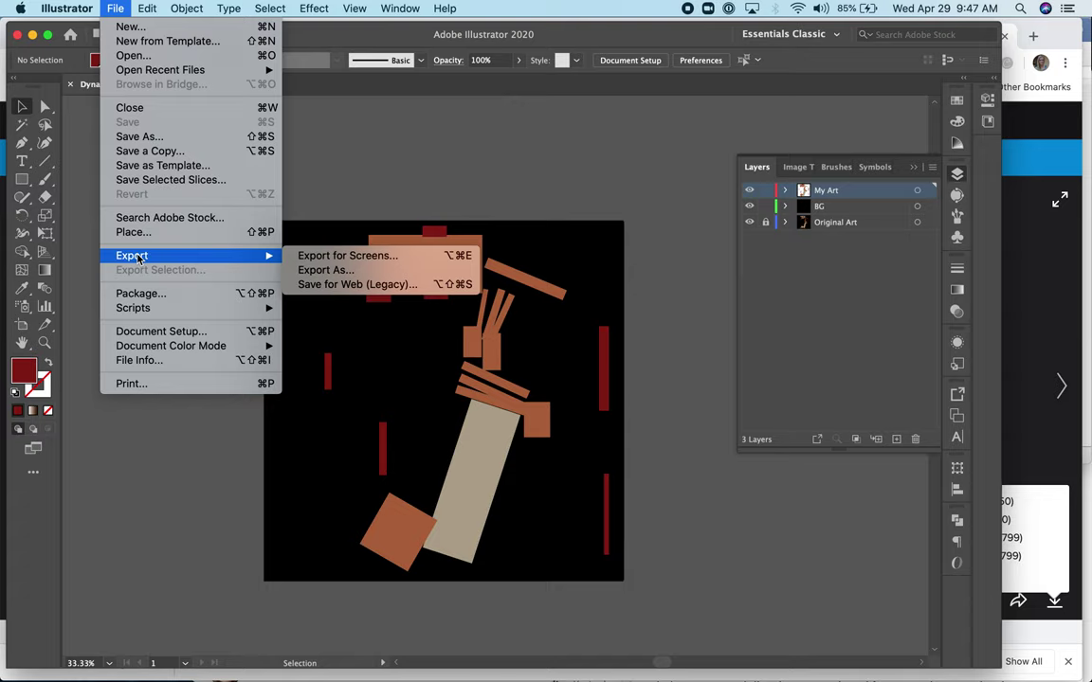
{"action": "left_click", "coordinate": [315, 271]}
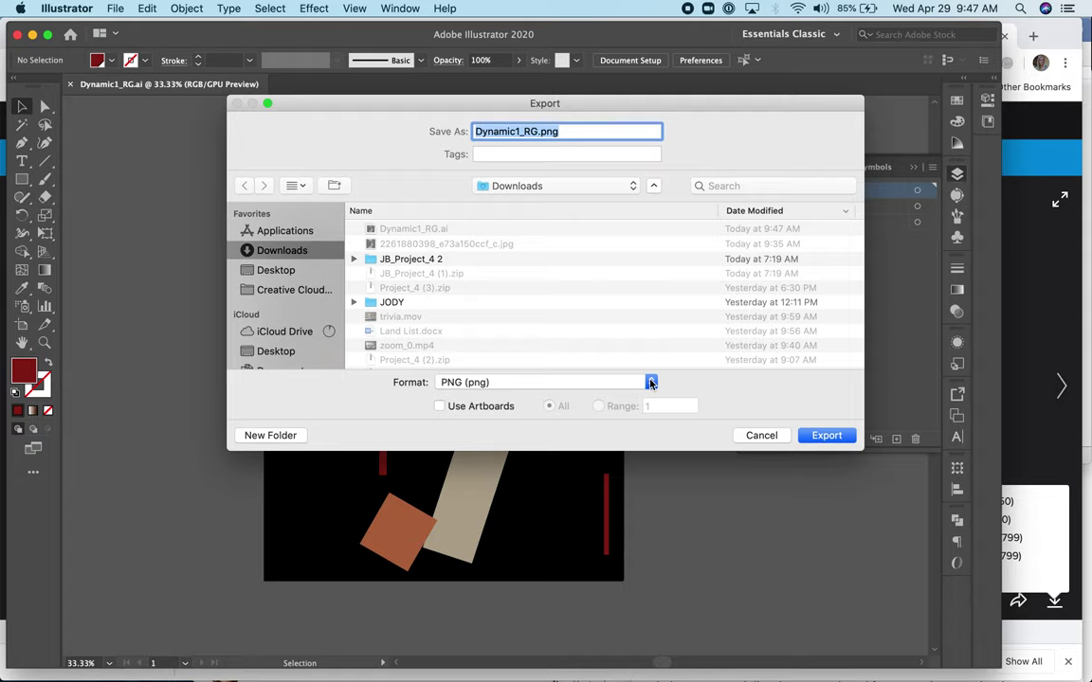
{"action": "left_click", "coordinate": [826, 436]}
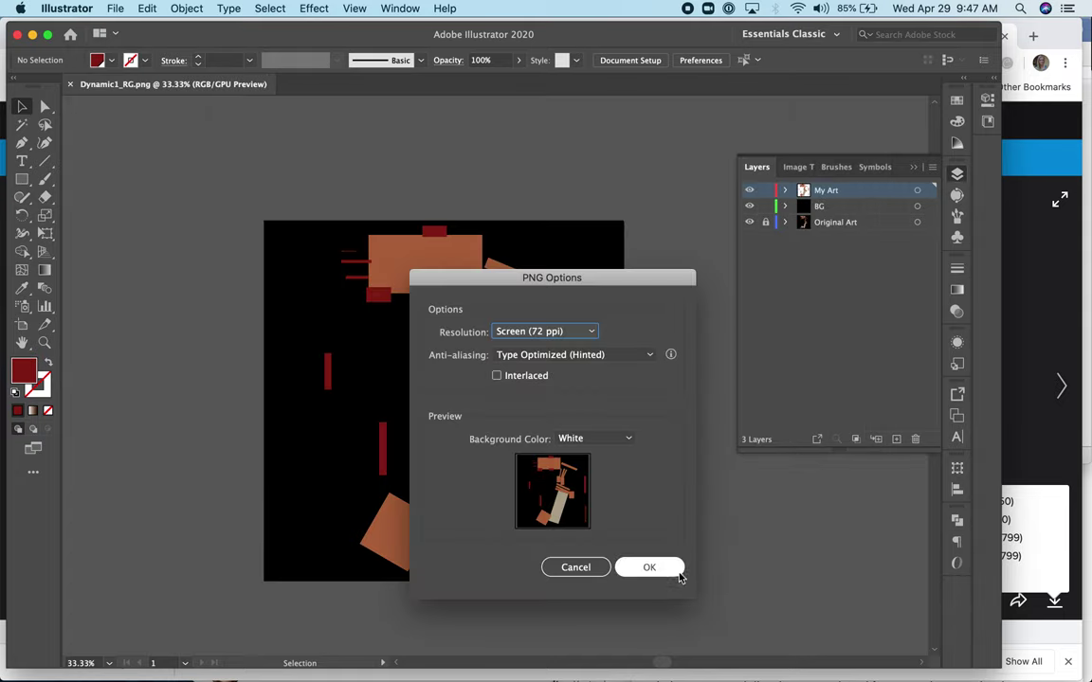
{"action": "left_click", "coordinate": [672, 572]}
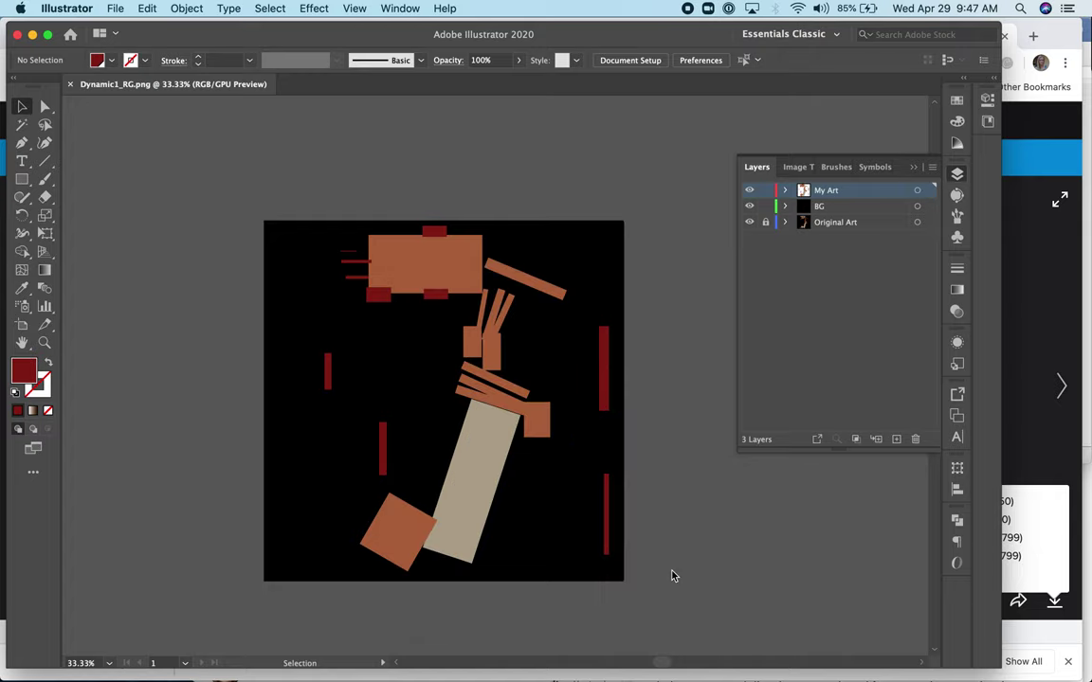